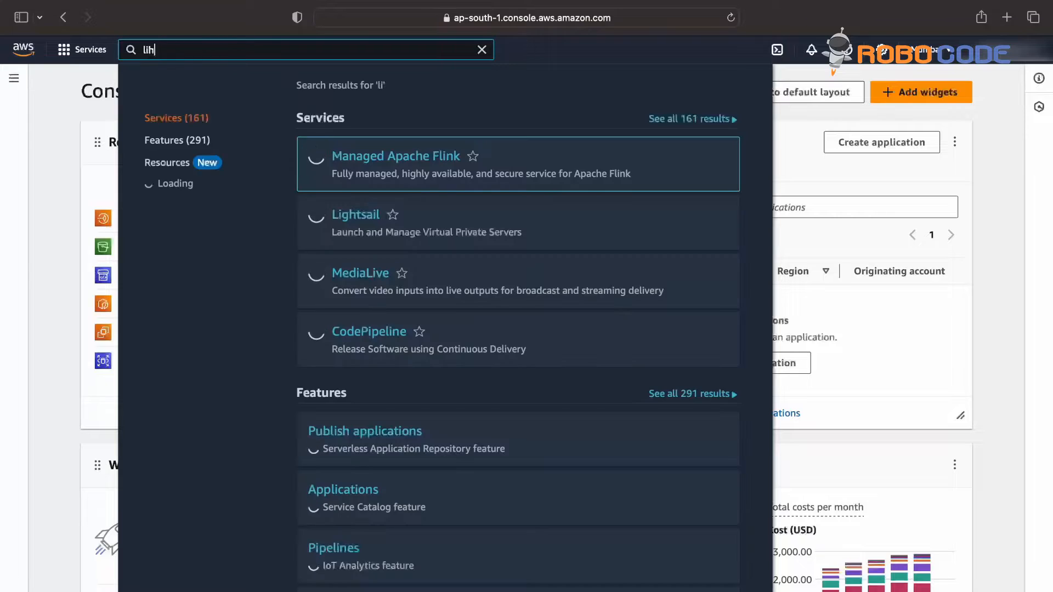
Step: Search the AWS console for 'lightsail' and open the Lightsail service
{"action": "type", "text": "ghtsail"}
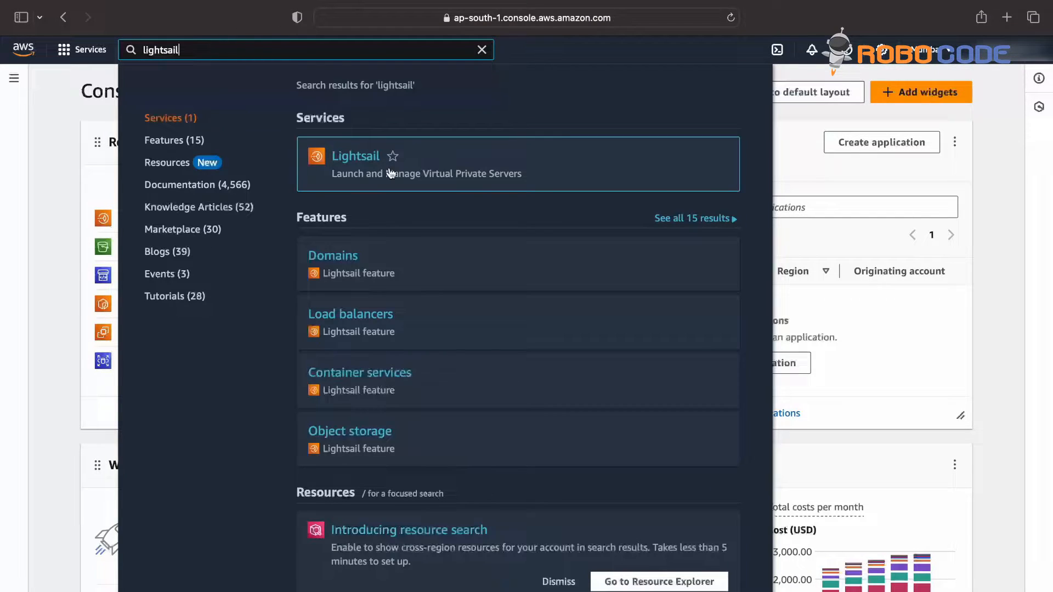
{"action": "left_click", "coordinate": [353, 159]}
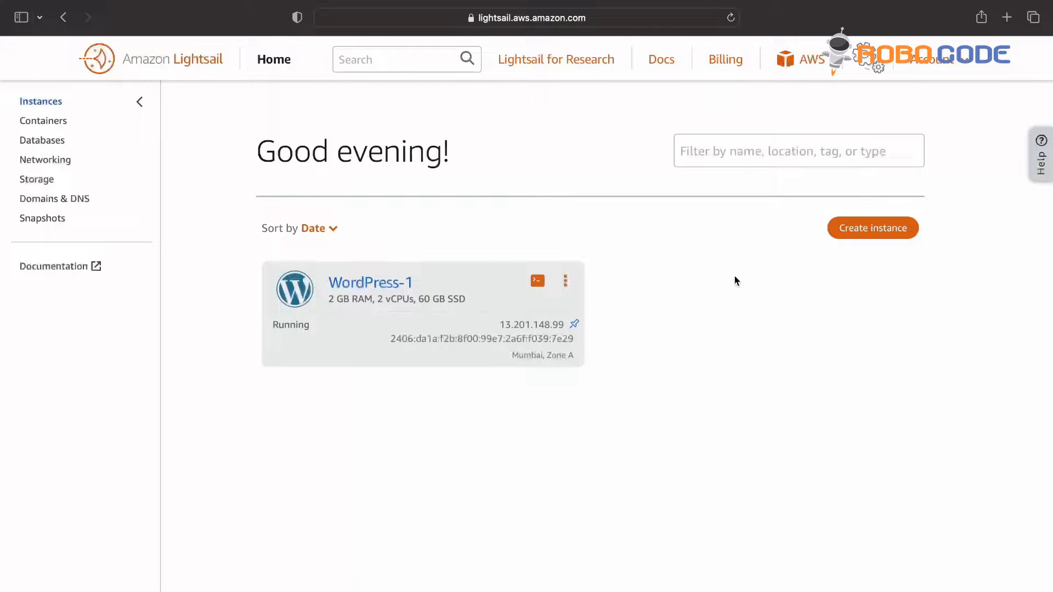
Step: Start a Linux/Unix WordPress 6.4.2-9 instance in Mumbai Zone A and review its optional settings
{"action": "left_click", "coordinate": [865, 235]}
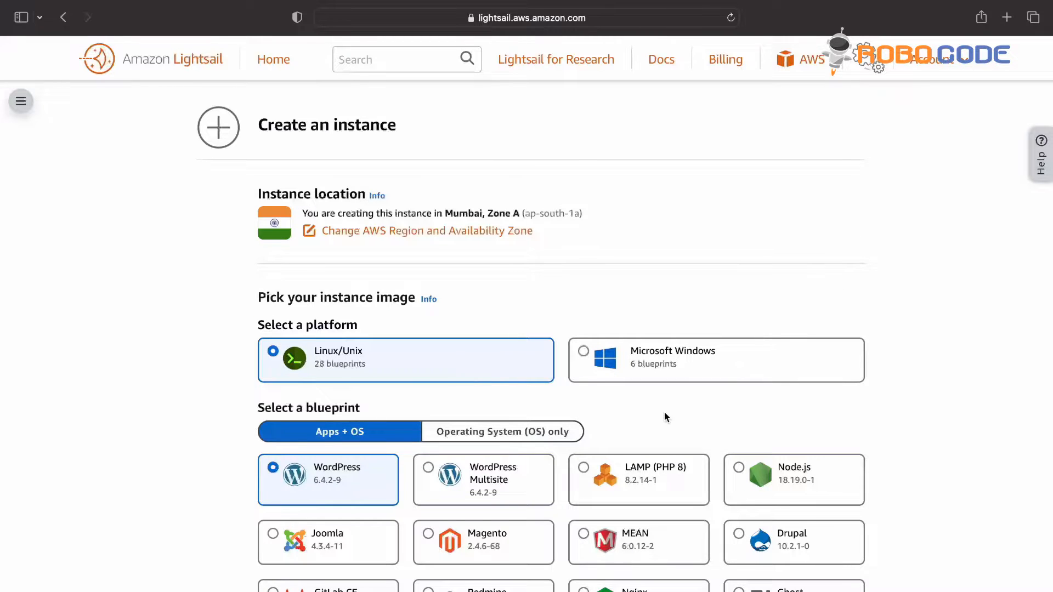
{"action": "scroll", "coordinate": [378, 180], "scroll_direction": "down", "scroll_amount": 2}
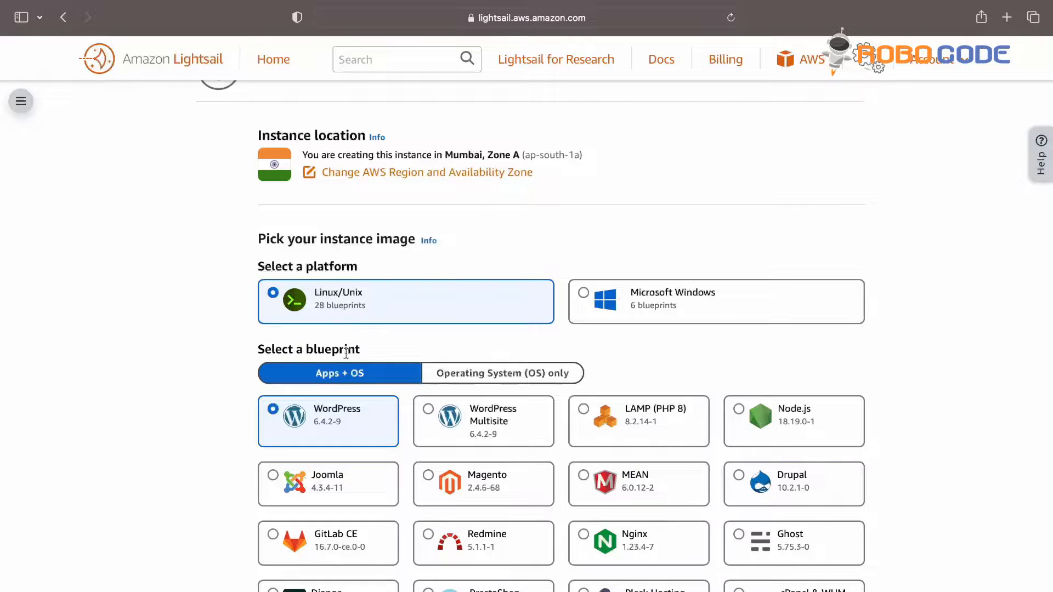
{"action": "scroll", "coordinate": [350, 373], "scroll_direction": "down", "scroll_amount": 2}
{"action": "scroll", "coordinate": [351, 386], "scroll_direction": "down", "scroll_amount": 3}
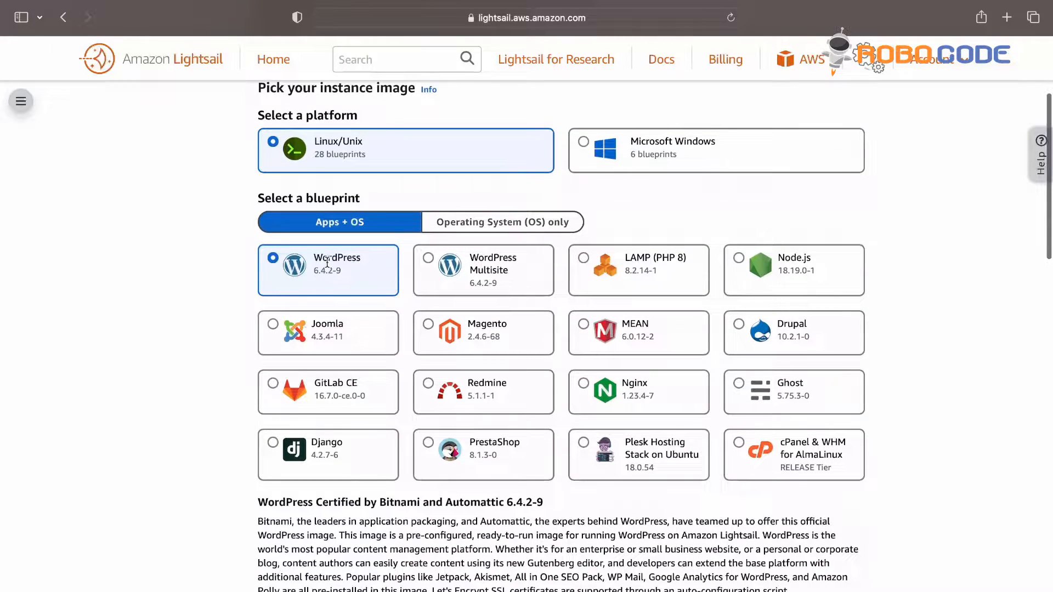
{"action": "scroll", "coordinate": [328, 262], "scroll_direction": "down", "scroll_amount": 5}
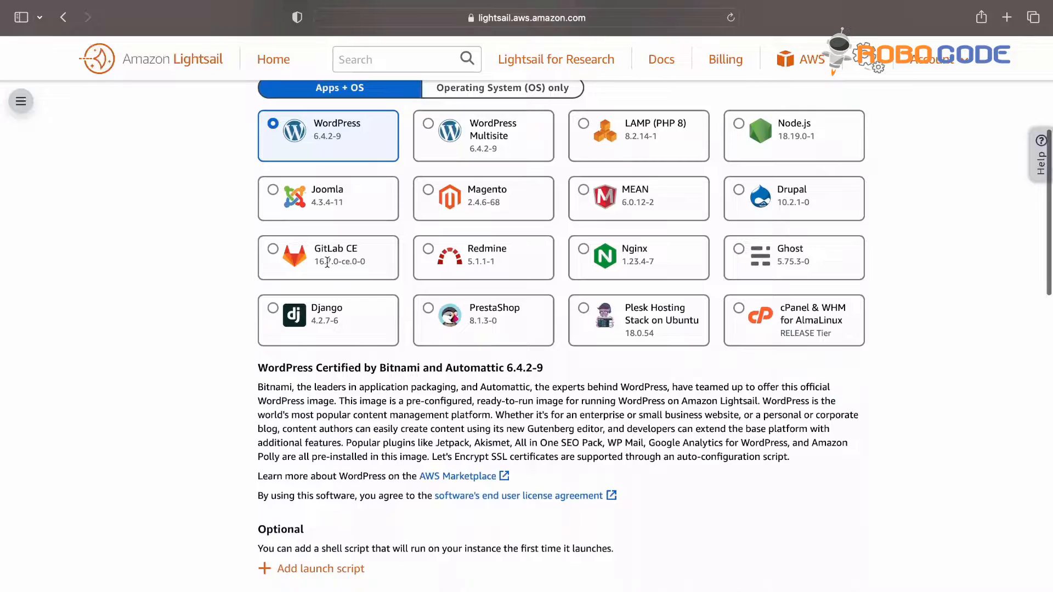
{"action": "scroll", "coordinate": [327, 263], "scroll_direction": "down", "scroll_amount": 5}
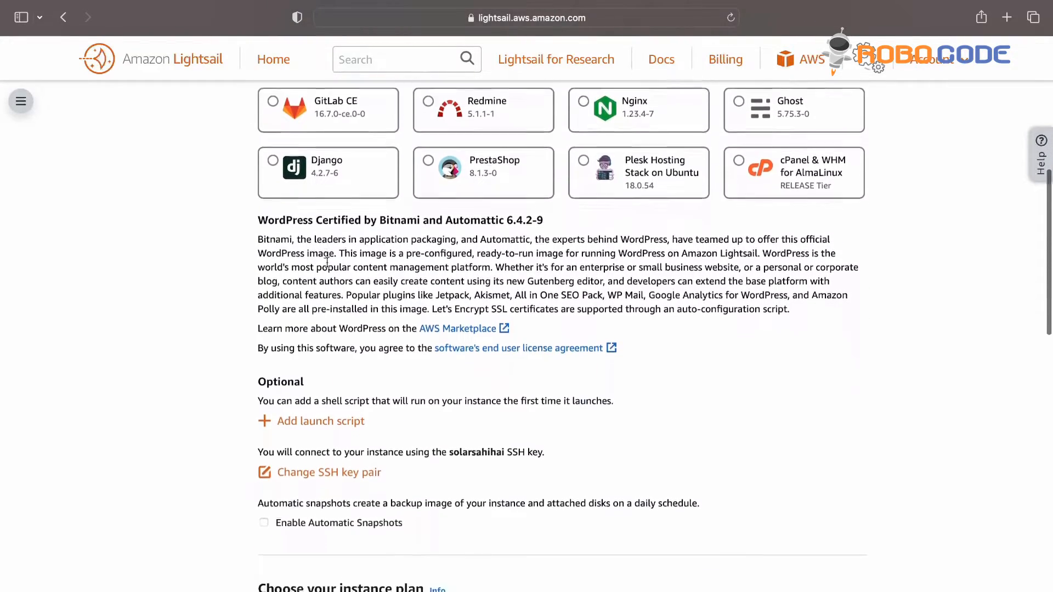
{"action": "scroll", "coordinate": [327, 263], "scroll_direction": "down", "scroll_amount": 4}
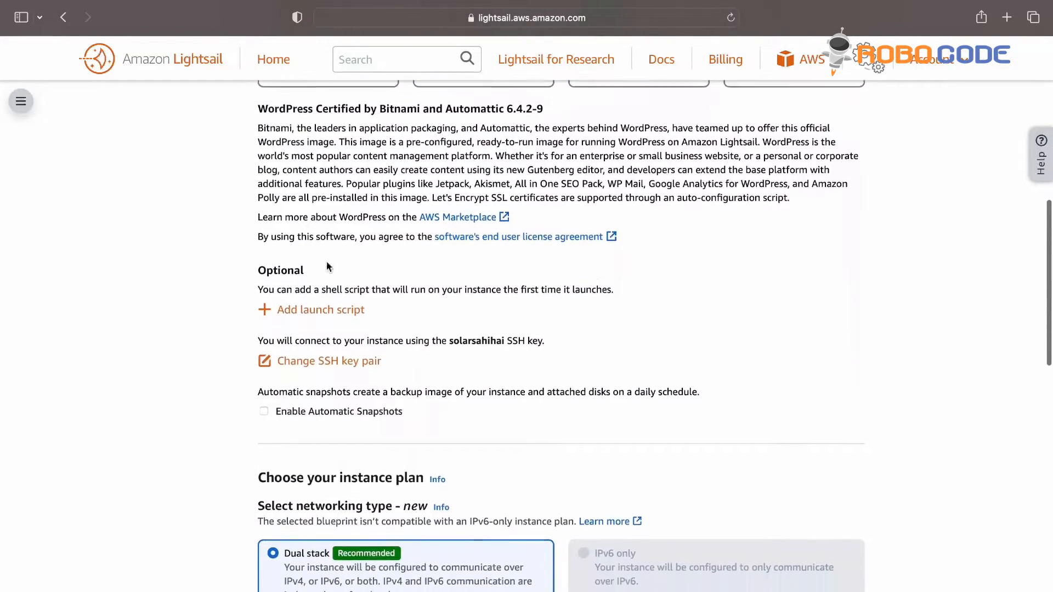
{"action": "scroll", "coordinate": [328, 267], "scroll_direction": "down", "scroll_amount": 3}
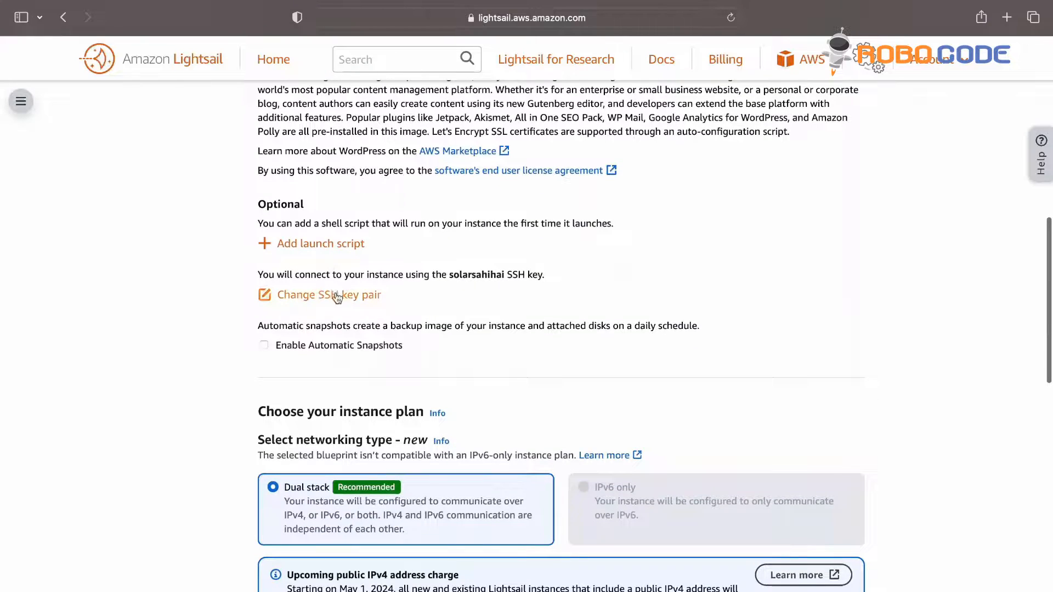
Step: Generate a Mumbai SSH key pair named 'wp-test', download its private key, and select it
{"action": "left_click", "coordinate": [336, 296]}
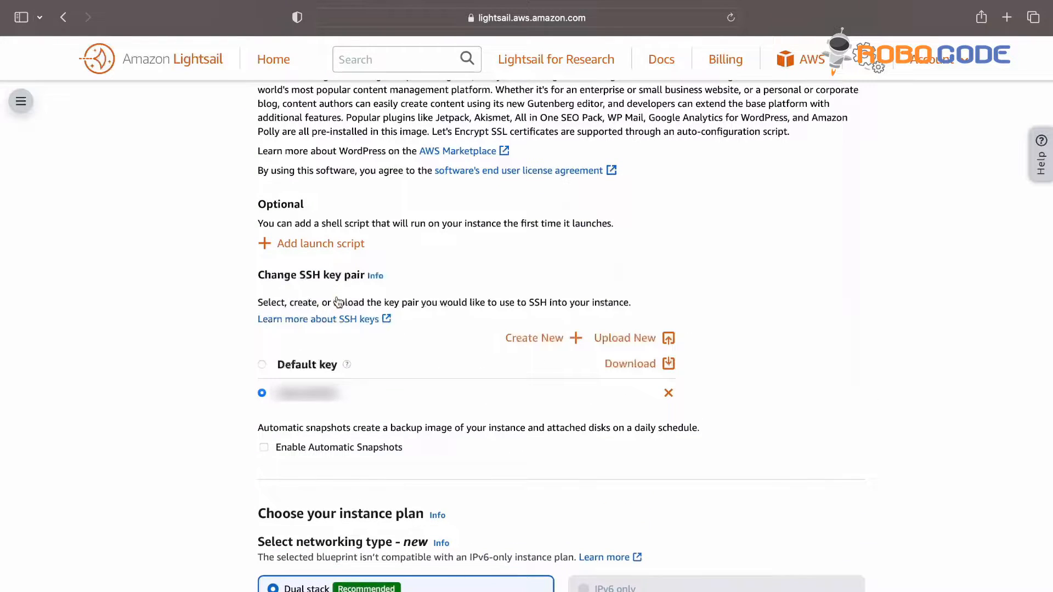
{"action": "left_click", "coordinate": [538, 340]}
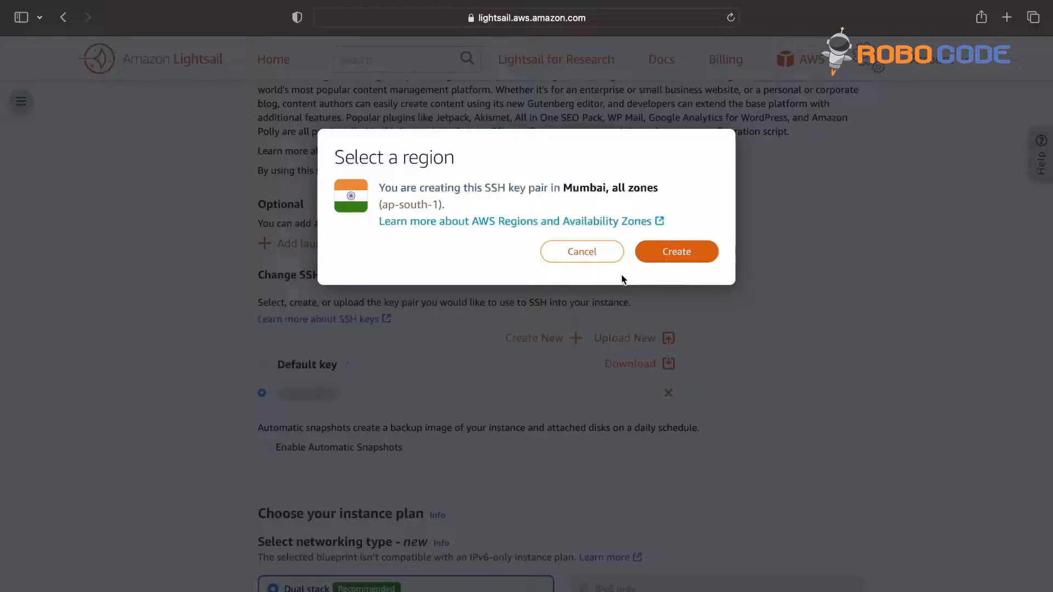
{"action": "left_click", "coordinate": [675, 253]}
{"action": "type", "text": "wp-"}
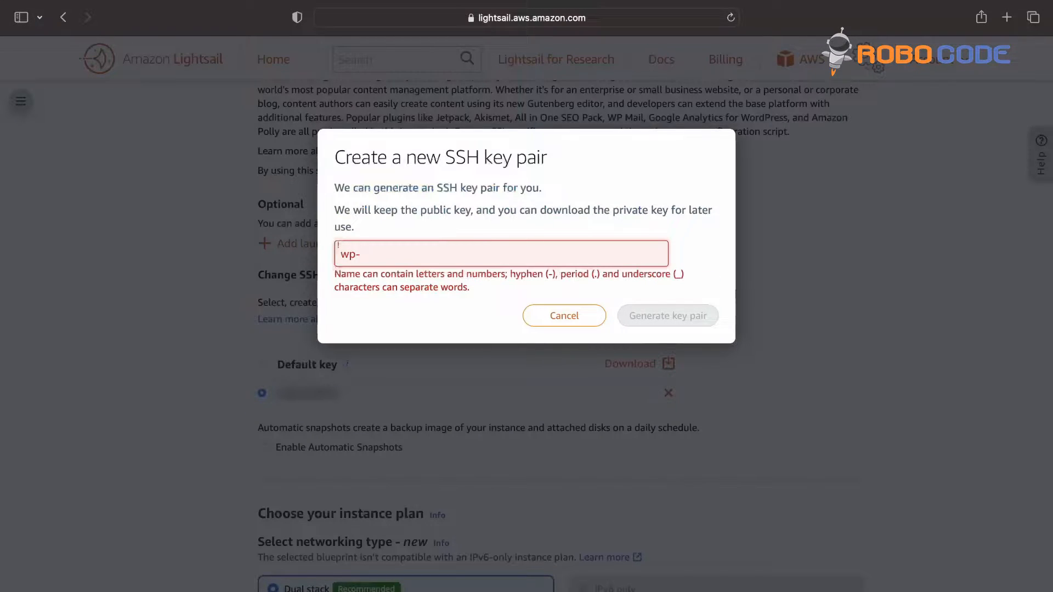
{"action": "type", "text": "o"}
{"action": "key", "text": "BackSpace"}
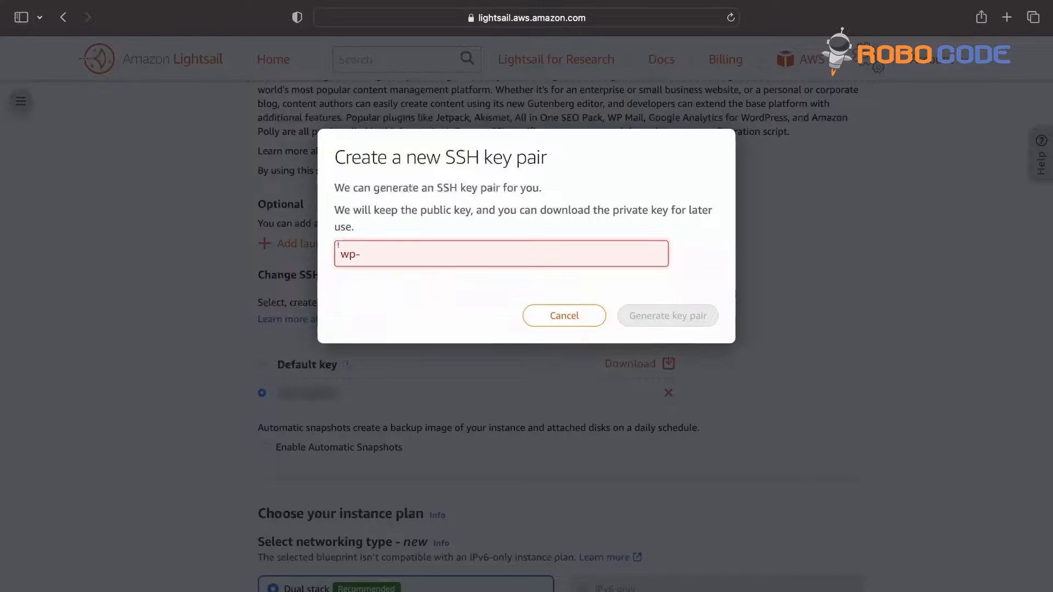
{"action": "type", "text": "test"}
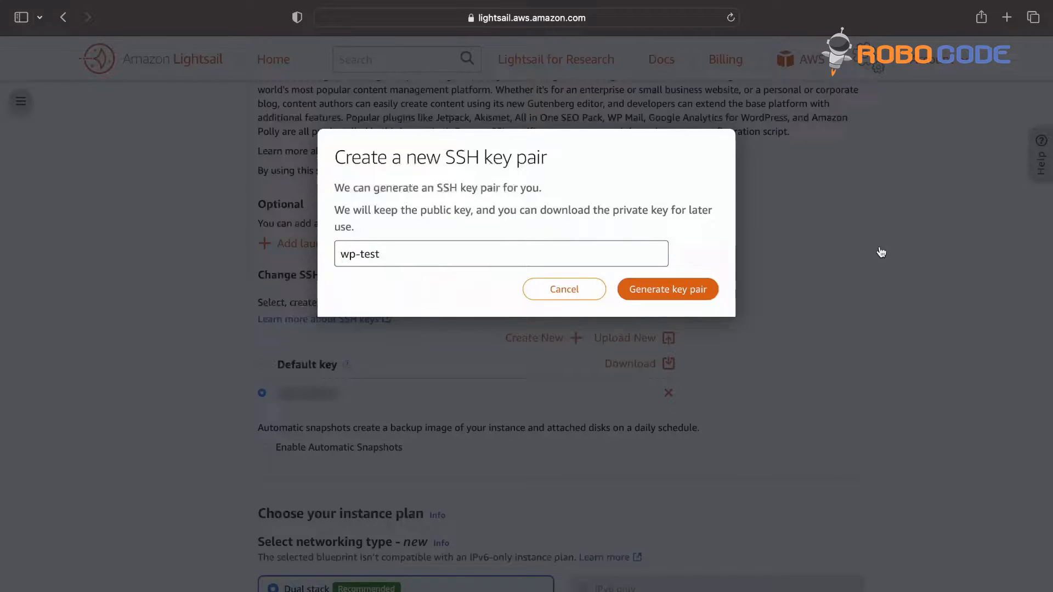
{"action": "left_click", "coordinate": [691, 293]}
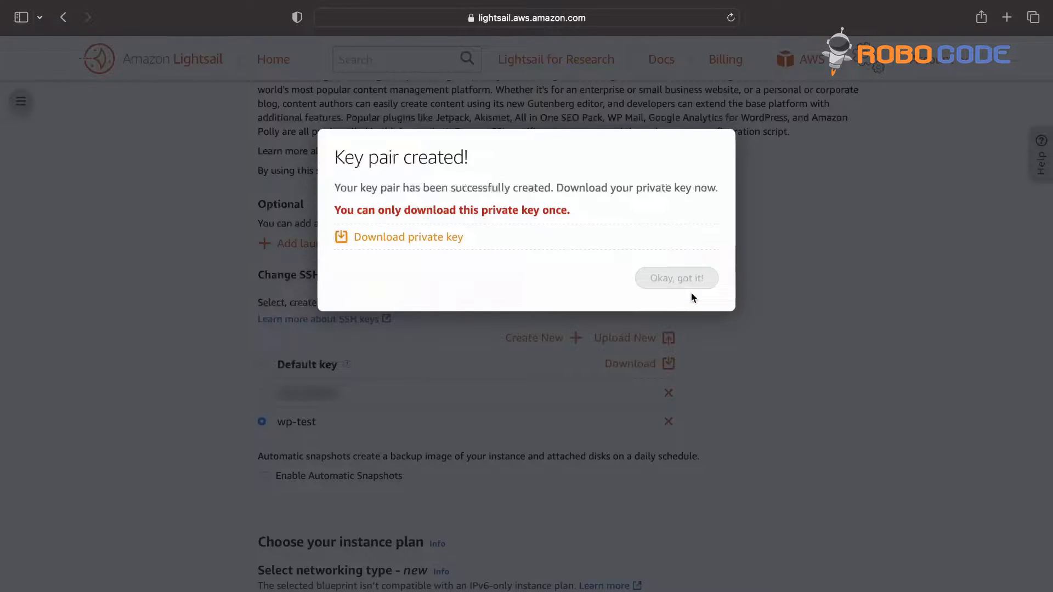
{"action": "left_click", "coordinate": [442, 238]}
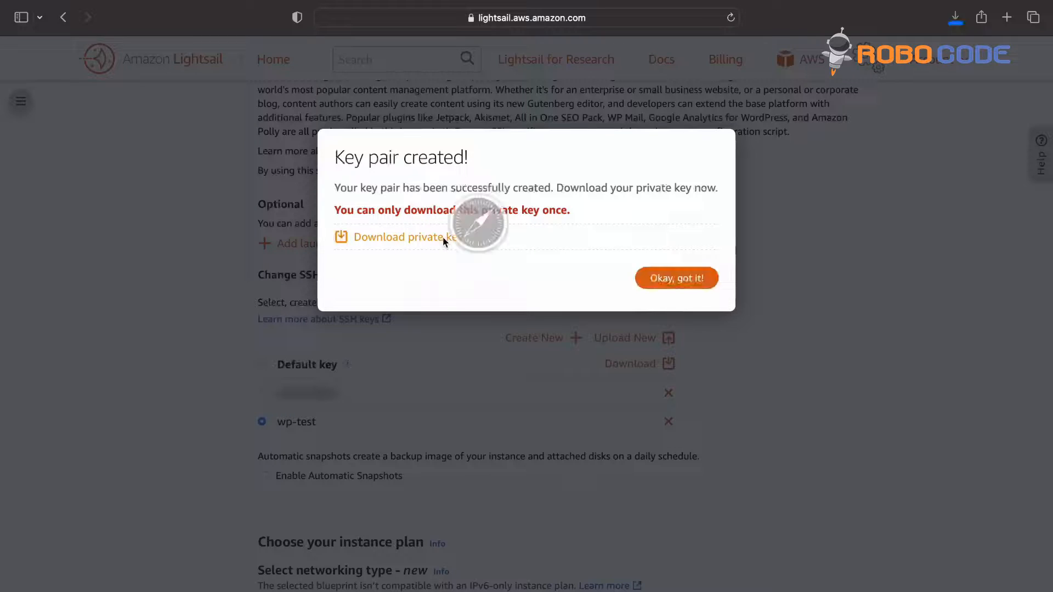
{"action": "left_click", "coordinate": [674, 279]}
{"action": "scroll", "coordinate": [625, 356], "scroll_direction": "down", "scroll_amount": 3}
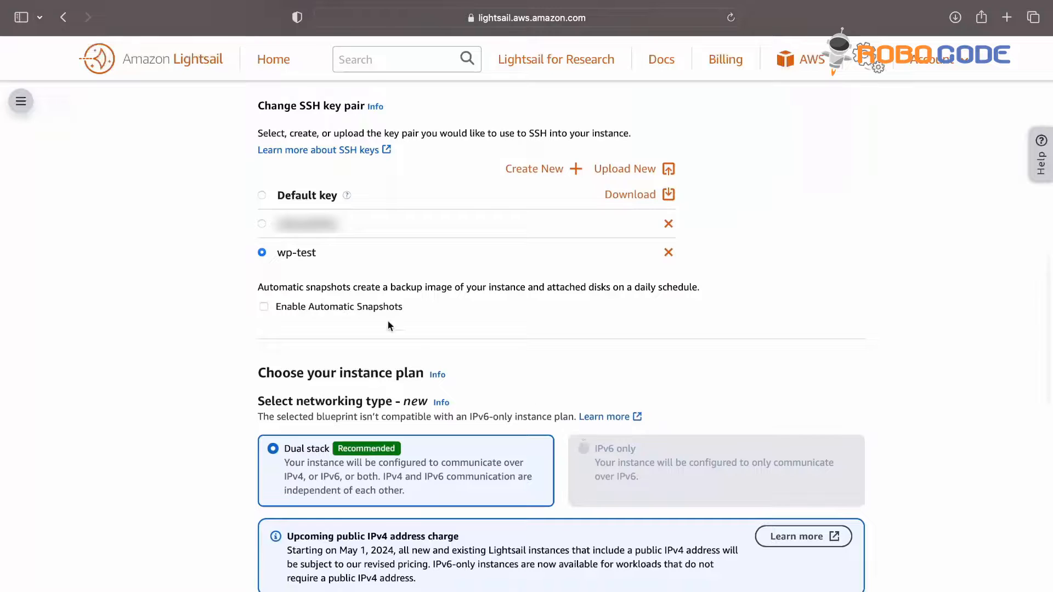
Step: Keep the $5 plan and rename the instance to 'wp-demo'
{"action": "scroll", "coordinate": [419, 344], "scroll_direction": "down", "scroll_amount": 5}
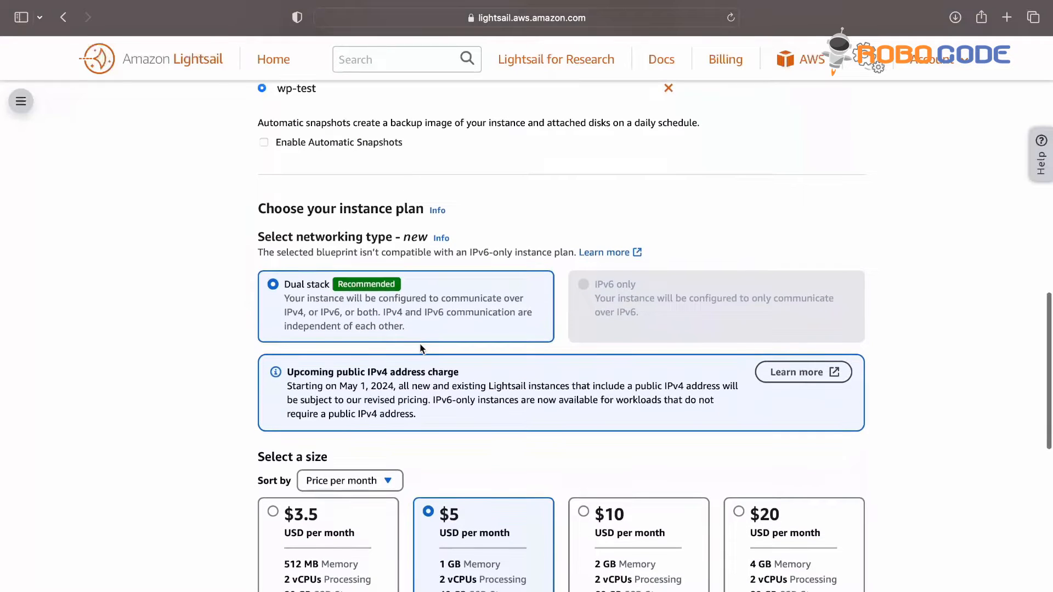
{"action": "scroll", "coordinate": [421, 348], "scroll_direction": "down", "scroll_amount": 1}
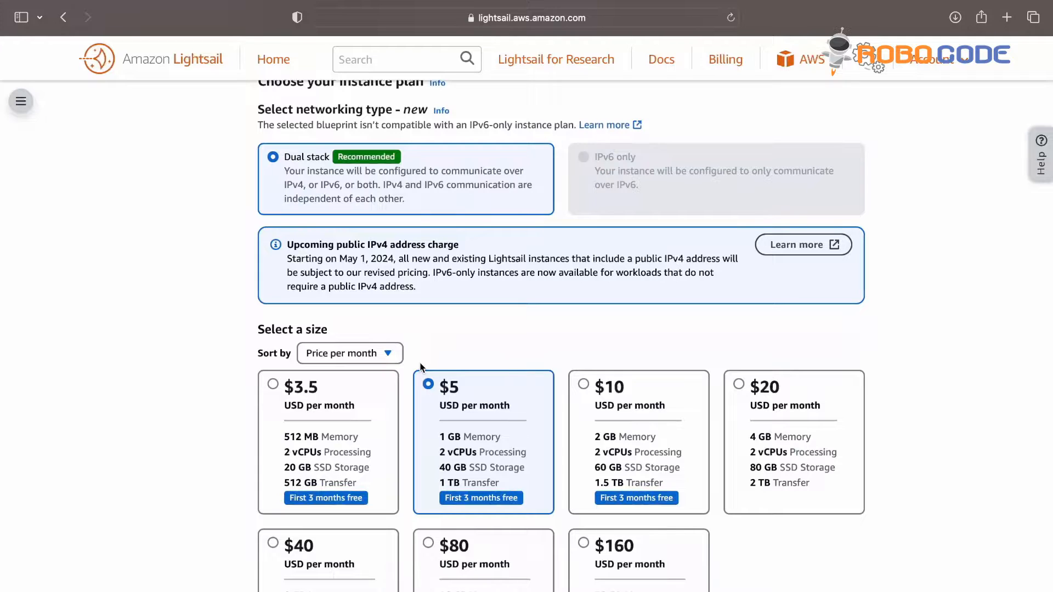
{"action": "scroll", "coordinate": [421, 367], "scroll_direction": "down", "scroll_amount": 1}
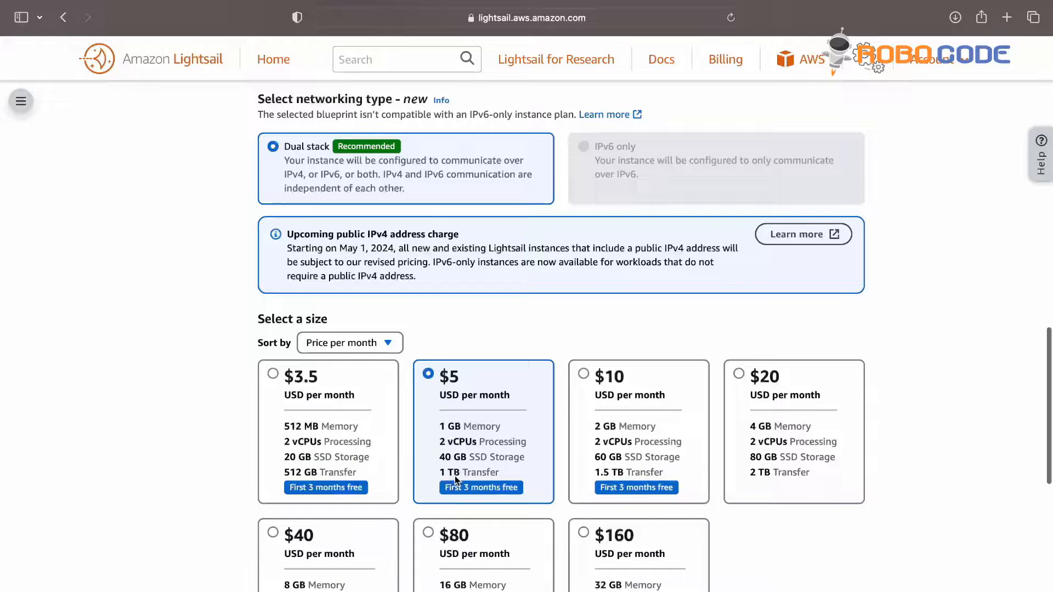
{"action": "scroll", "coordinate": [455, 477], "scroll_direction": "down", "scroll_amount": 3}
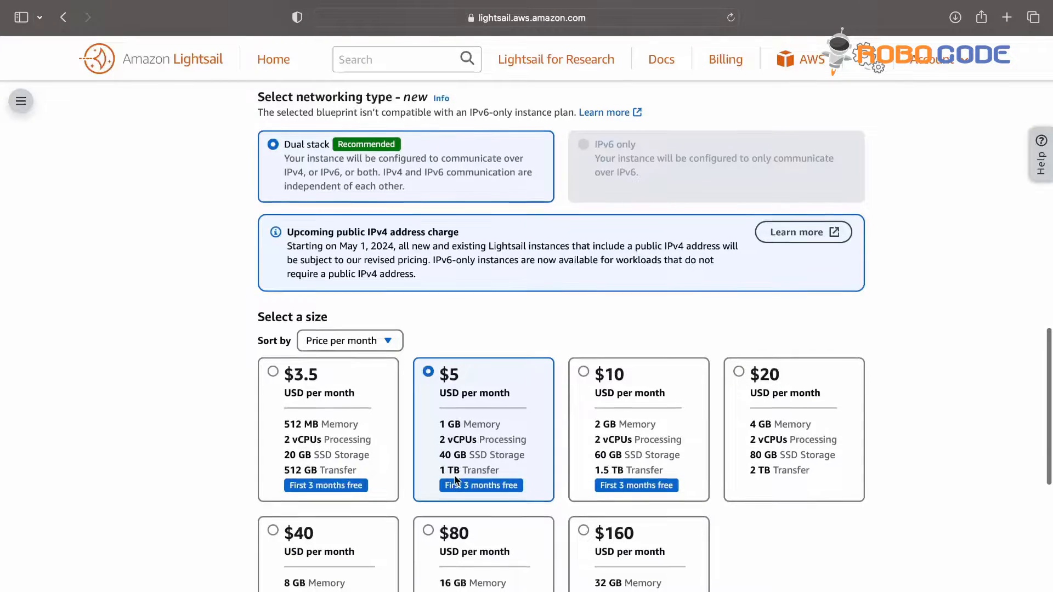
{"action": "scroll", "coordinate": [544, 446], "scroll_direction": "down", "scroll_amount": 10}
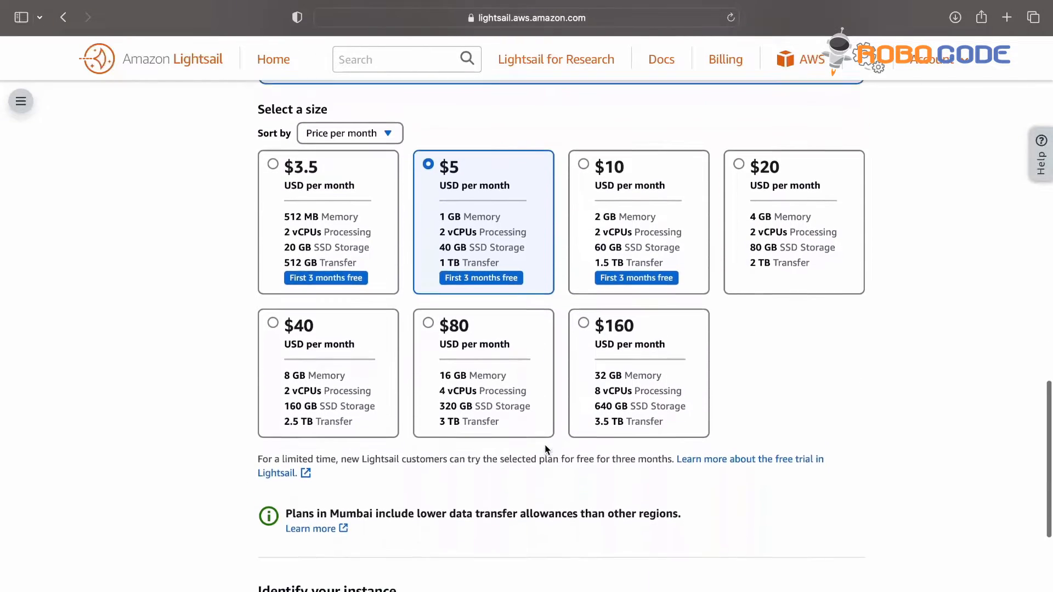
{"action": "scroll", "coordinate": [544, 445], "scroll_direction": "down", "scroll_amount": 1}
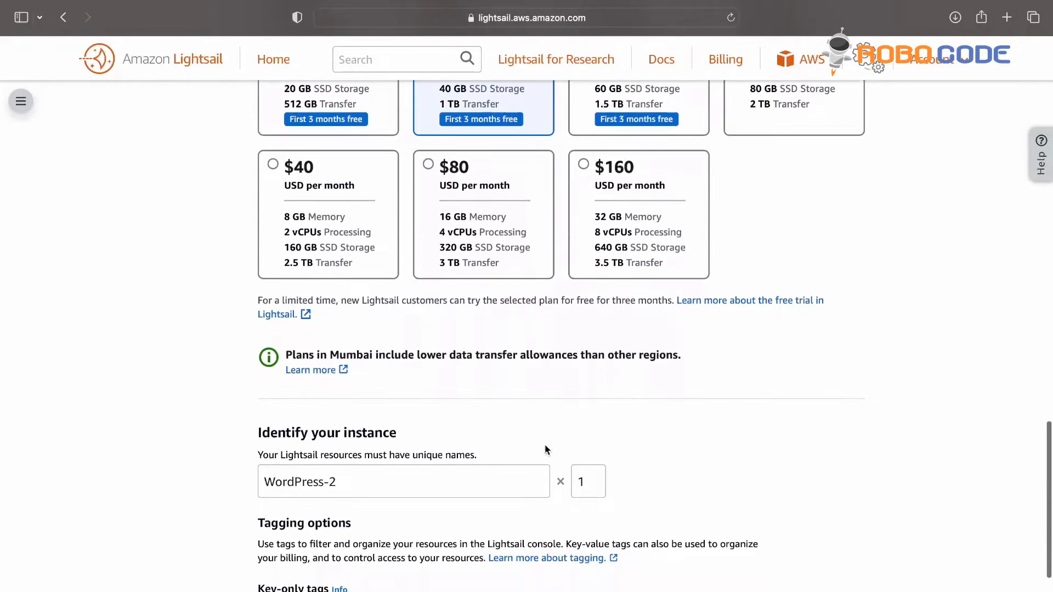
{"action": "triple_click", "coordinate": [374, 483]}
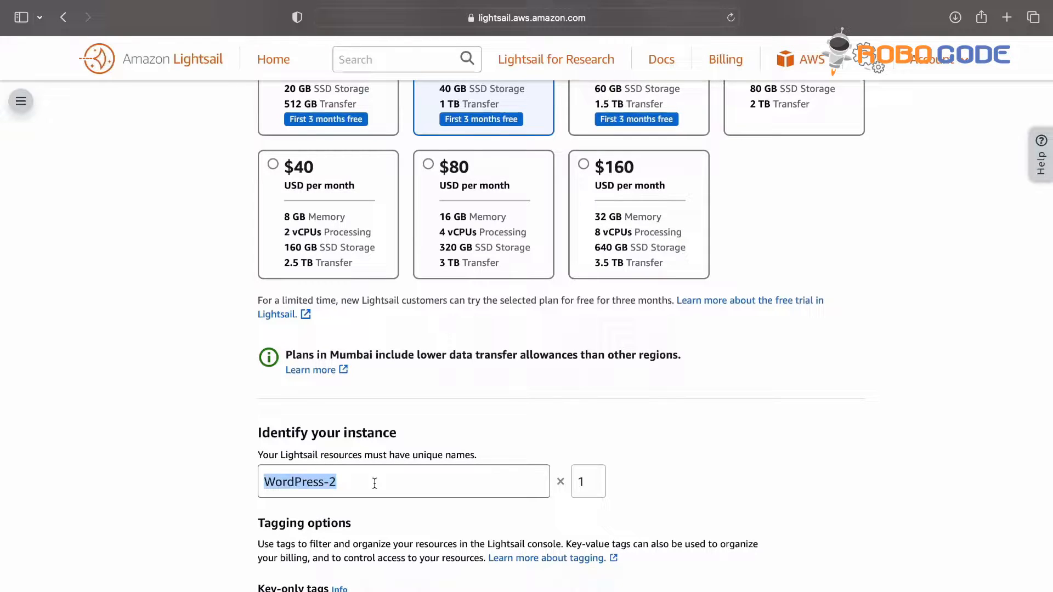
{"action": "type", "text": "wp"}
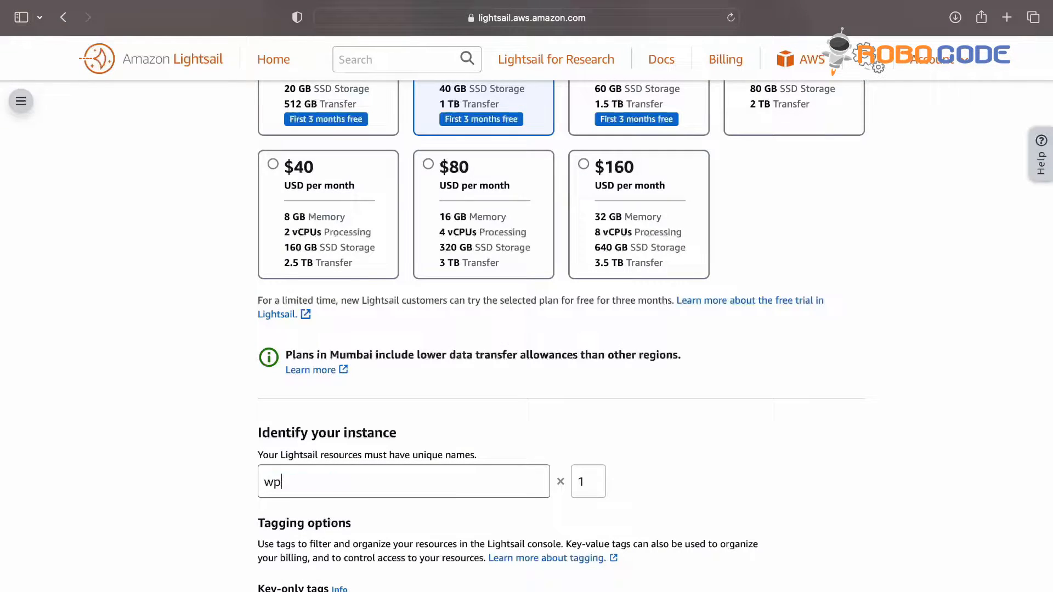
{"action": "type", "text": "-demo"}
Step: Create the wp-demo instance with quantity 1
{"action": "scroll", "coordinate": [393, 548], "scroll_direction": "down", "scroll_amount": 2}
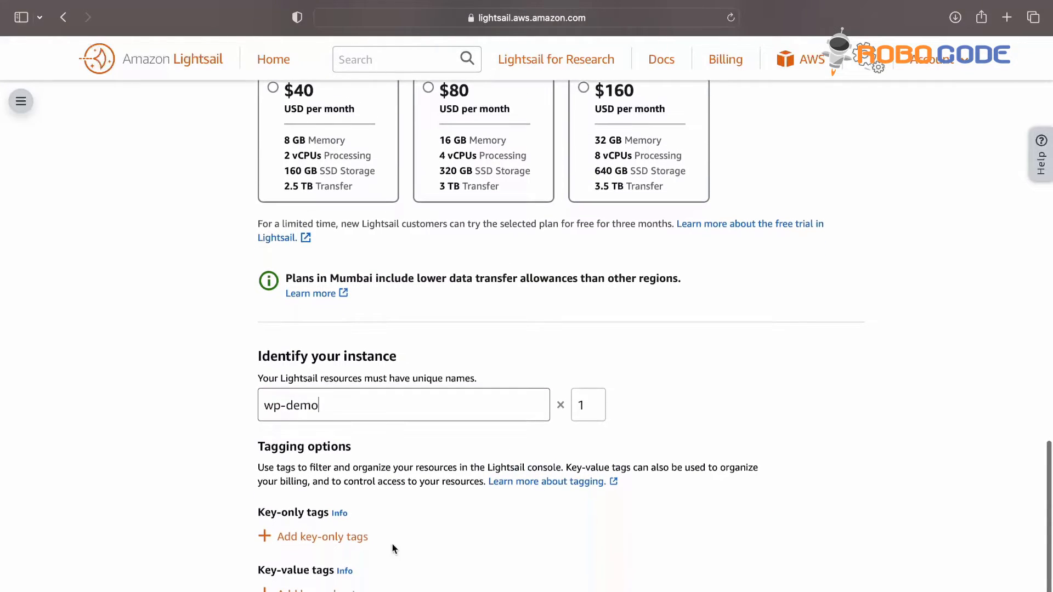
{"action": "scroll", "coordinate": [393, 548], "scroll_direction": "down", "scroll_amount": 4}
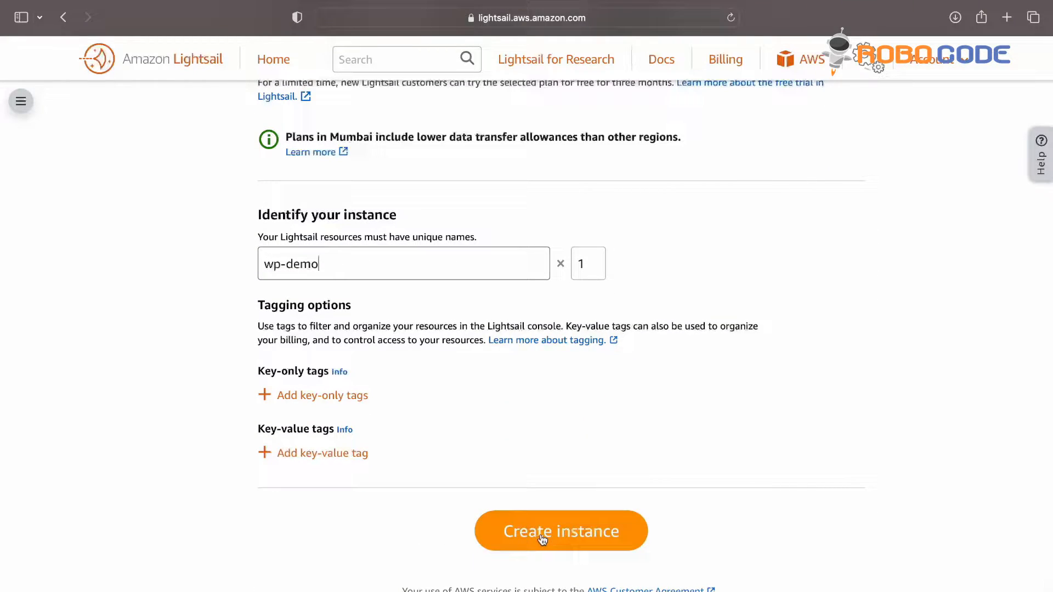
{"action": "left_click", "coordinate": [540, 538]}
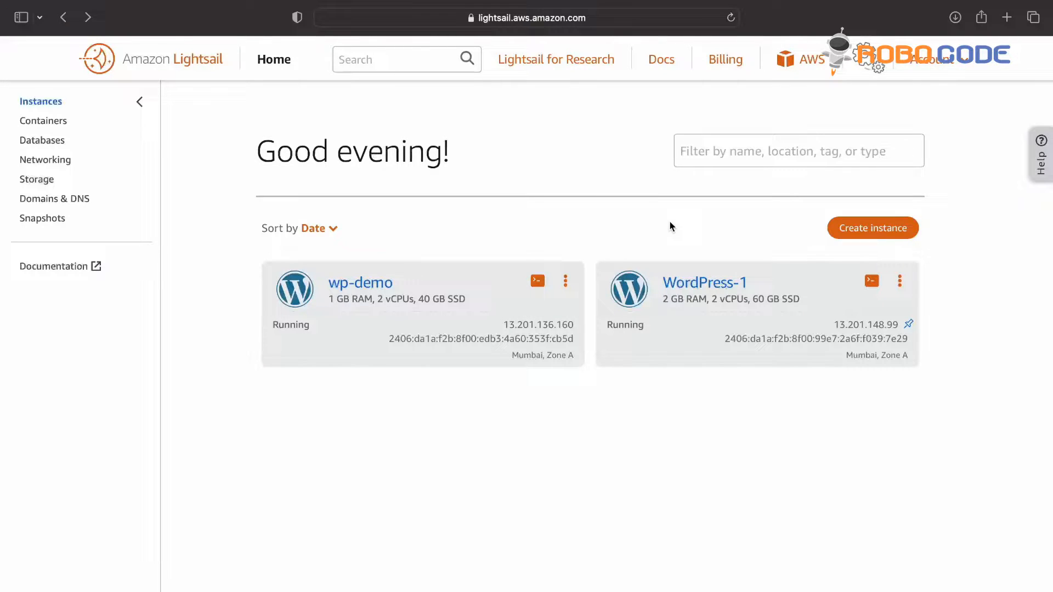
Step: Copy wp-demo's public IPv4 address 13.201.136.160 from its details page into a new browser tab
{"action": "left_click", "coordinate": [363, 284]}
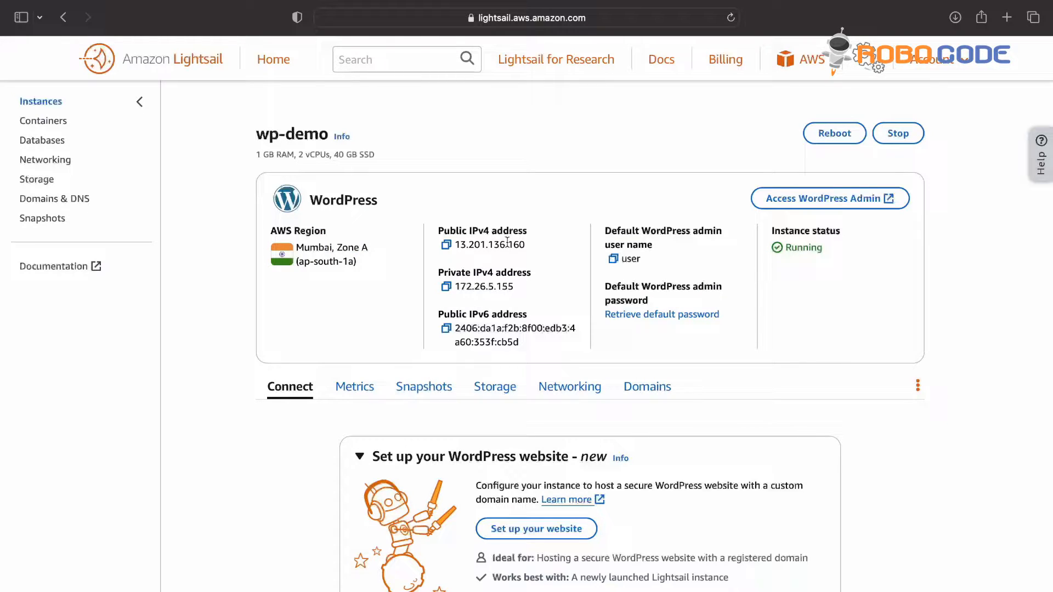
{"action": "left_click", "coordinate": [447, 247]}
{"action": "left_click", "coordinate": [1008, 18]}
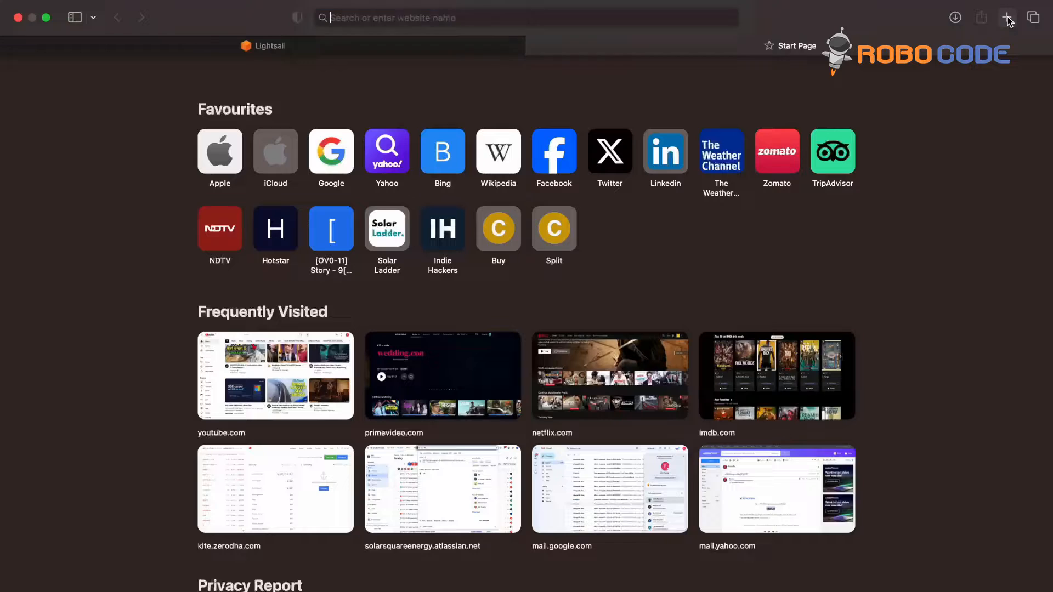
Step: Load 13.201.136.160 to check the User's blog homepage, then close that tab
{"action": "key", "text": "super+v"}
{"action": "key", "text": "Return"}
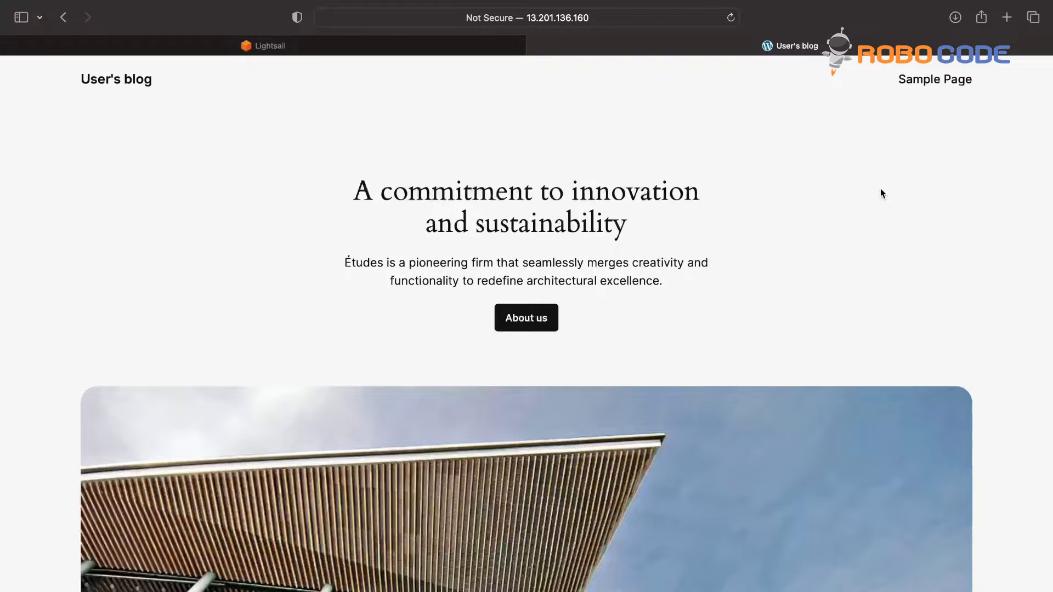
{"action": "scroll", "coordinate": [880, 193], "scroll_direction": "down", "scroll_amount": 20}
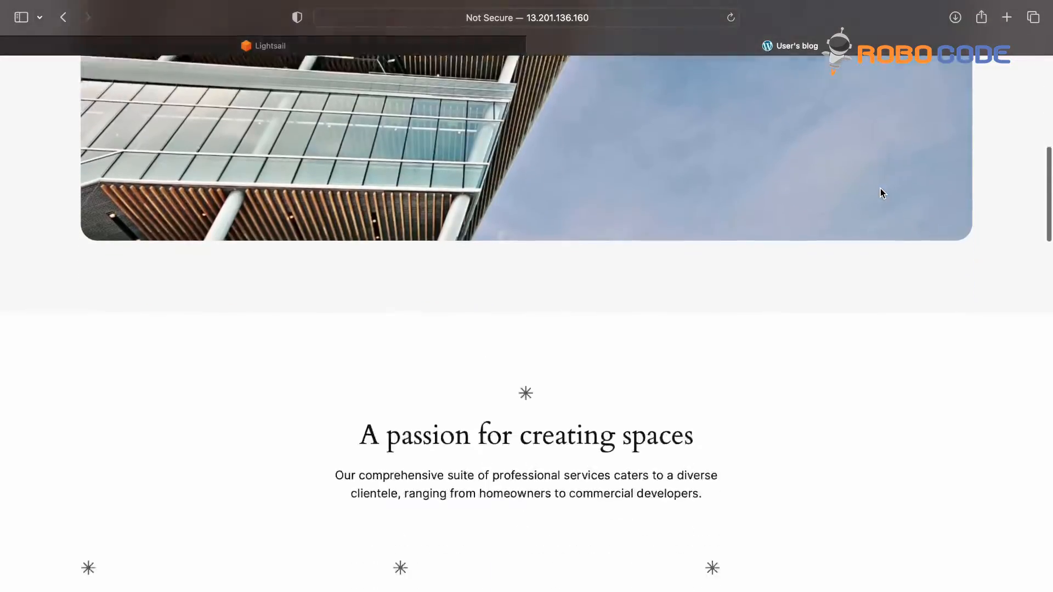
{"action": "scroll", "coordinate": [880, 193], "scroll_direction": "up", "scroll_amount": 20}
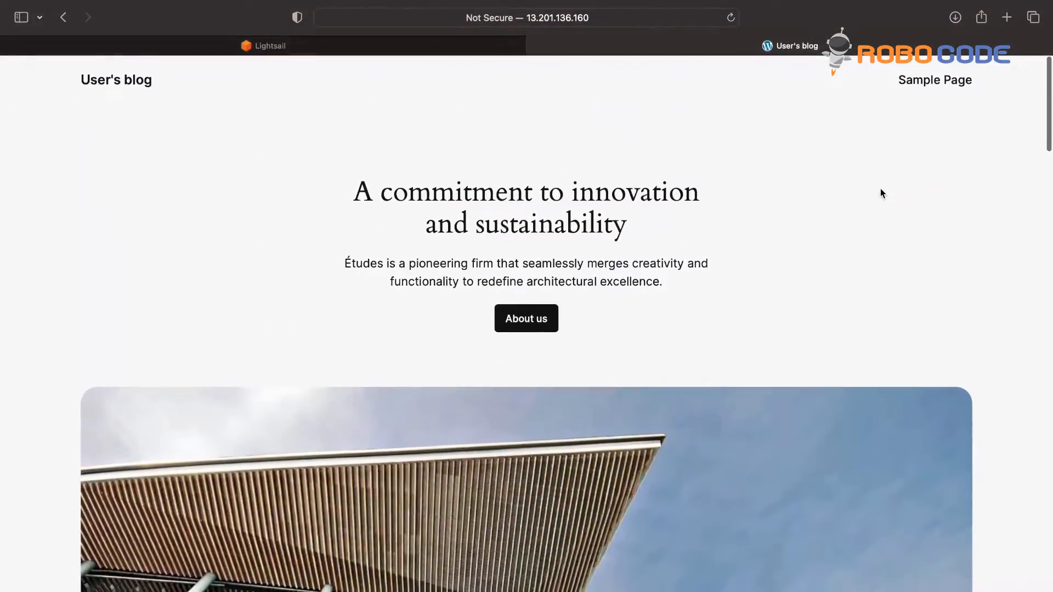
{"action": "left_click", "coordinate": [636, 23]}
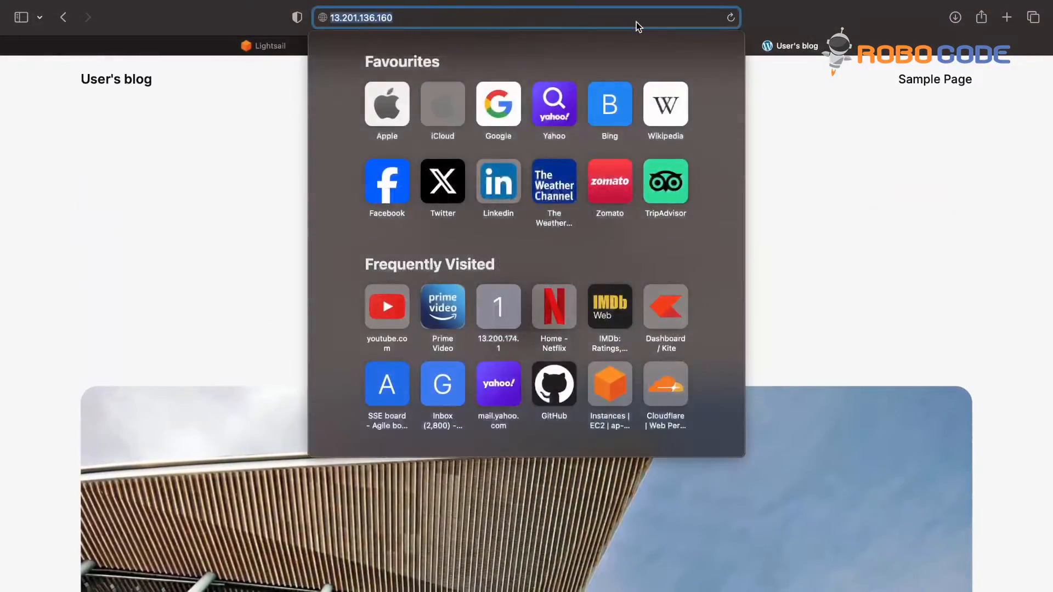
{"action": "left_click", "coordinate": [830, 130]}
{"action": "left_click", "coordinate": [532, 45]}
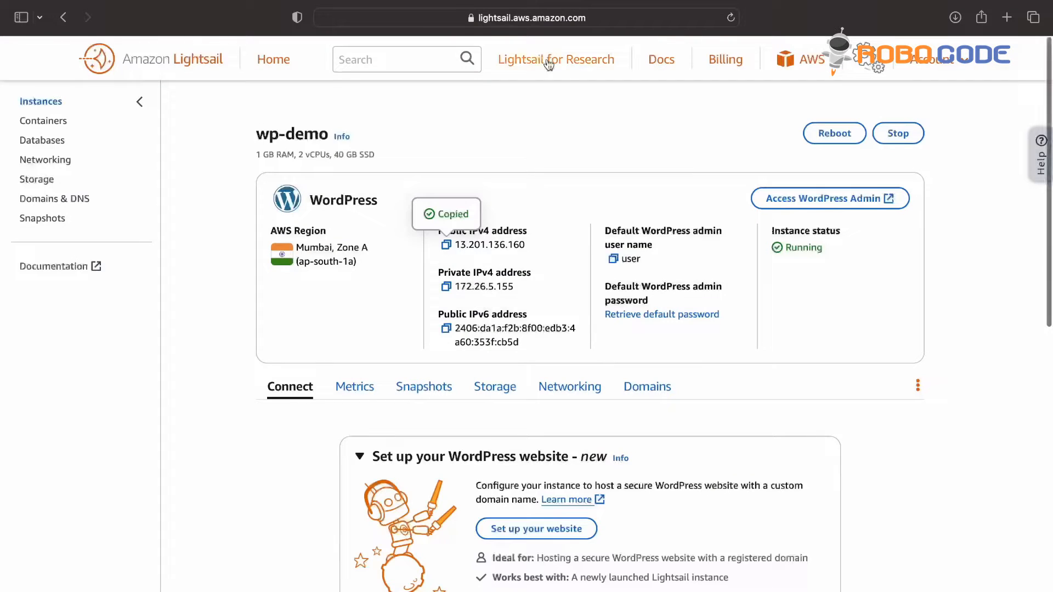
Step: Open the WordPress login at 13.201.136.160/wp-admin, then close it and dismiss the admin access dialog
{"action": "left_click", "coordinate": [832, 198]}
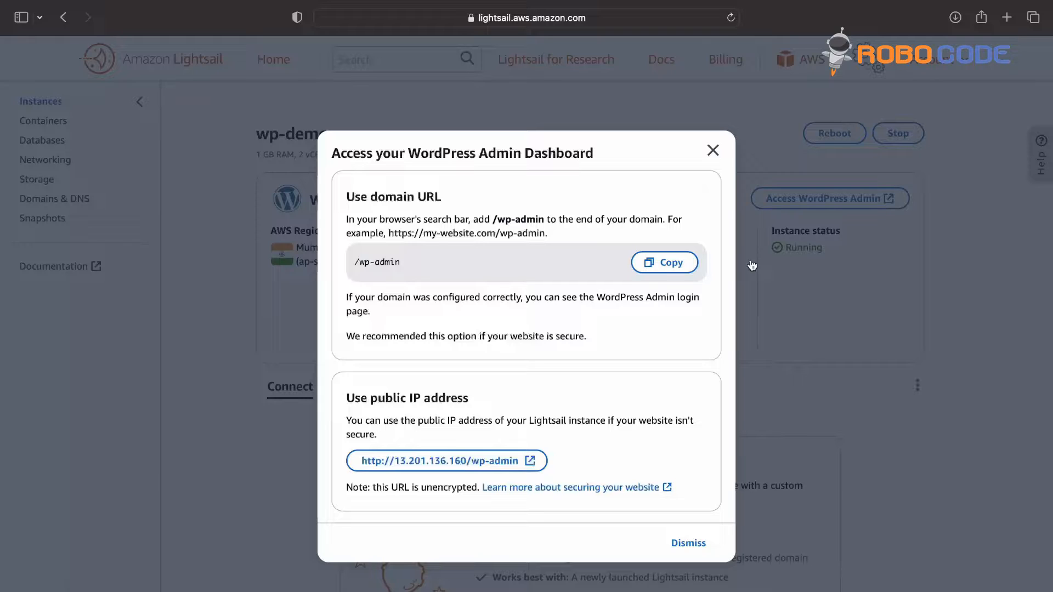
{"action": "left_click", "coordinate": [459, 459]}
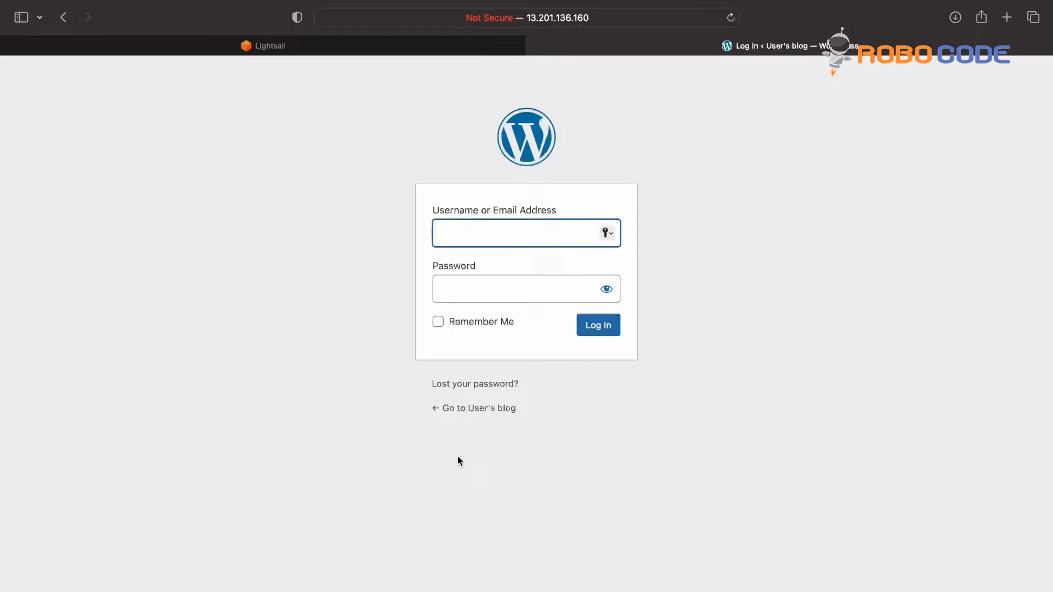
{"action": "left_click", "coordinate": [475, 294]}
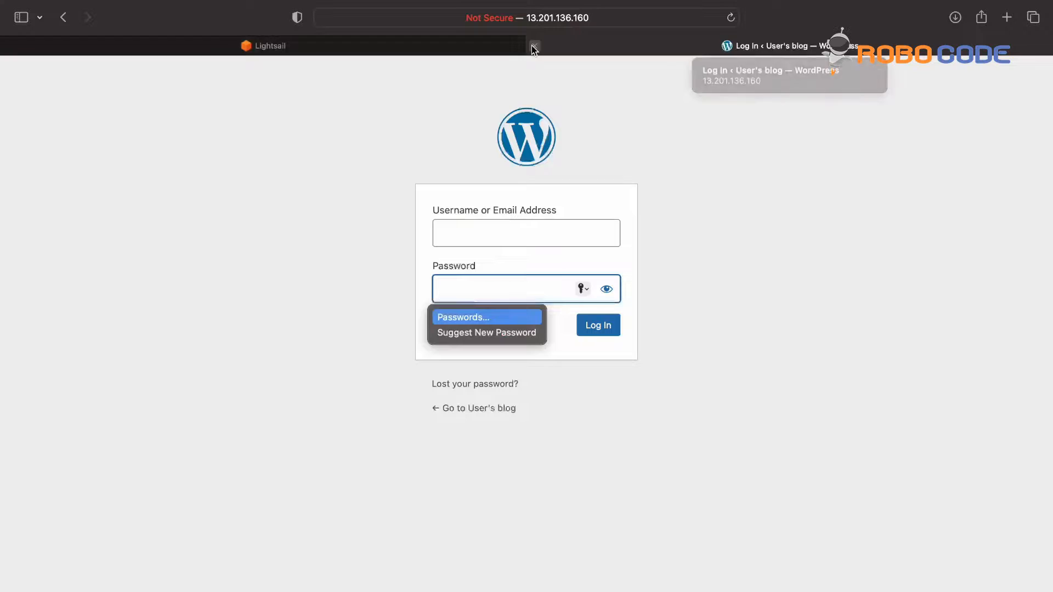
{"action": "left_click", "coordinate": [532, 46]}
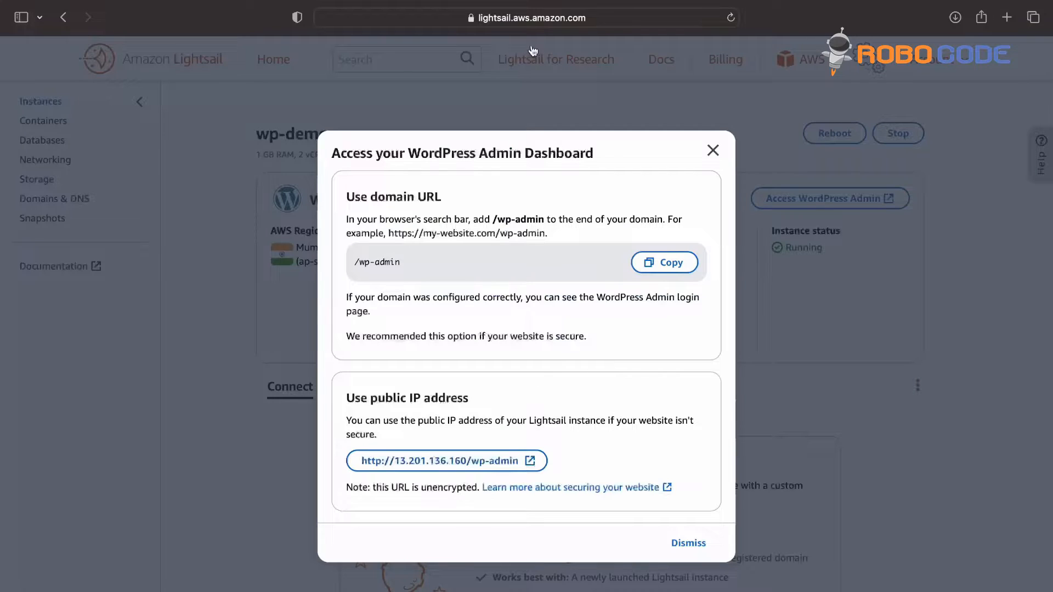
{"action": "left_click", "coordinate": [713, 151]}
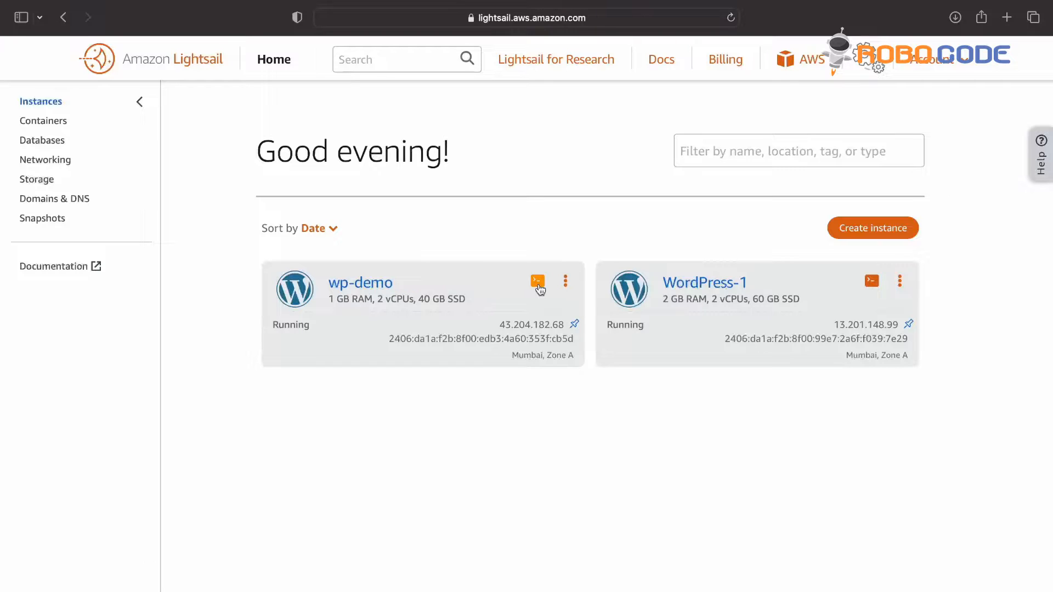
Step: In a wp-demo browser terminal, print and select the password from bitnami_application_password
{"action": "left_click", "coordinate": [538, 282]}
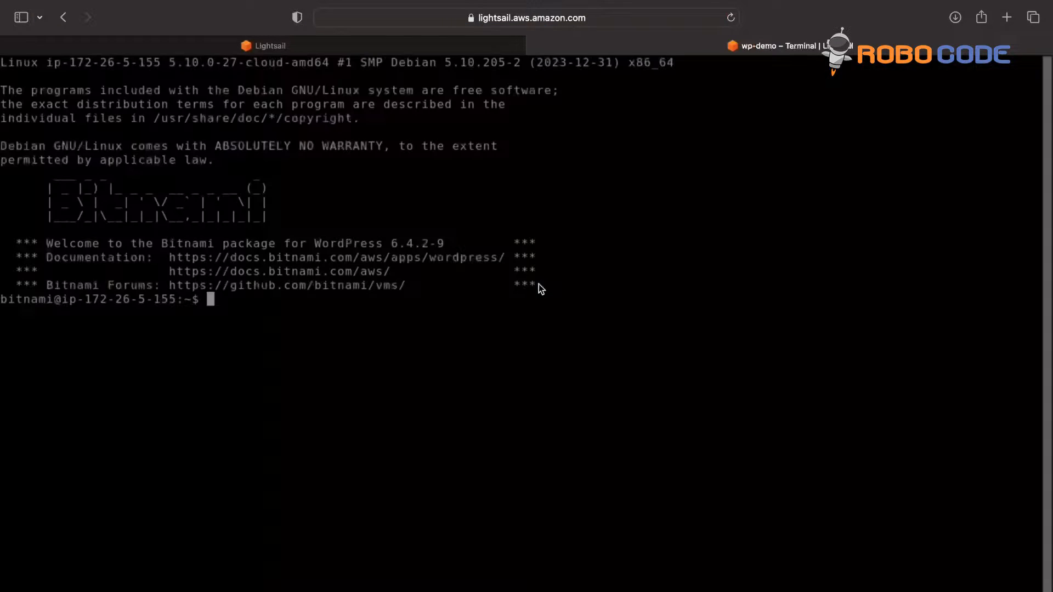
{"action": "type", "text": "ls"}
{"action": "key", "text": "Return"}
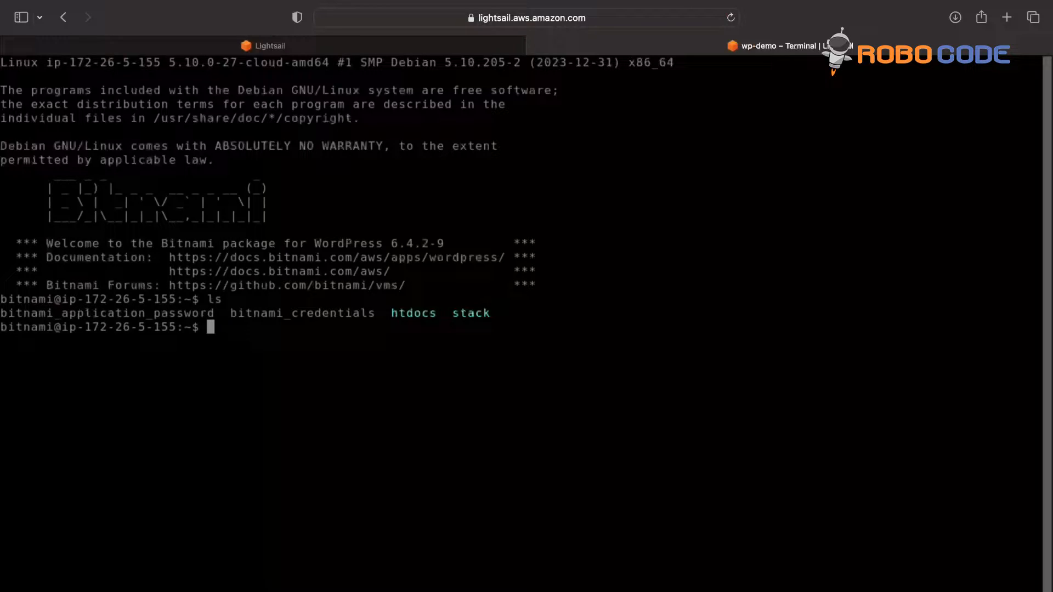
{"action": "type", "text": "cat bit"}
{"action": "key", "text": "Tab"}
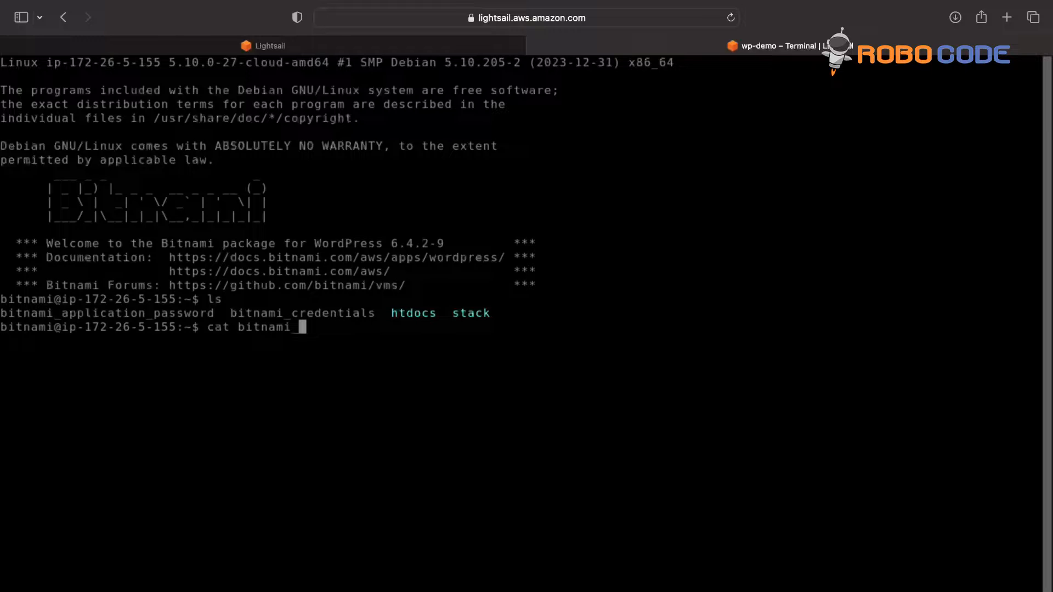
{"action": "type", "text": "a"}
{"action": "key", "text": "Tab"}
{"action": "key", "text": "Return"}
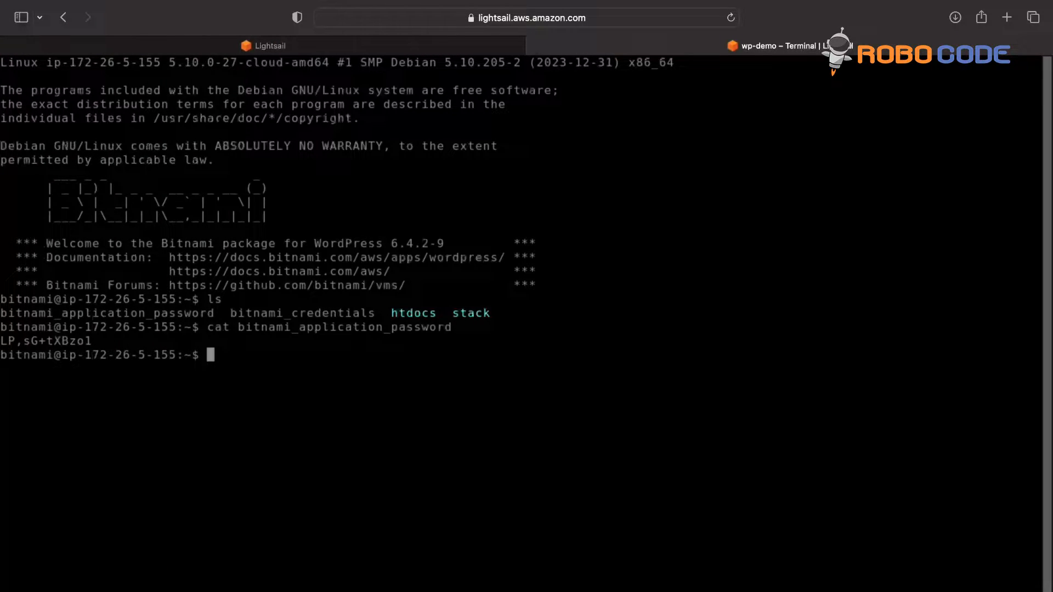
{"action": "left_click_drag", "start_coordinate": [92, 340], "coordinate": [1, 341]}
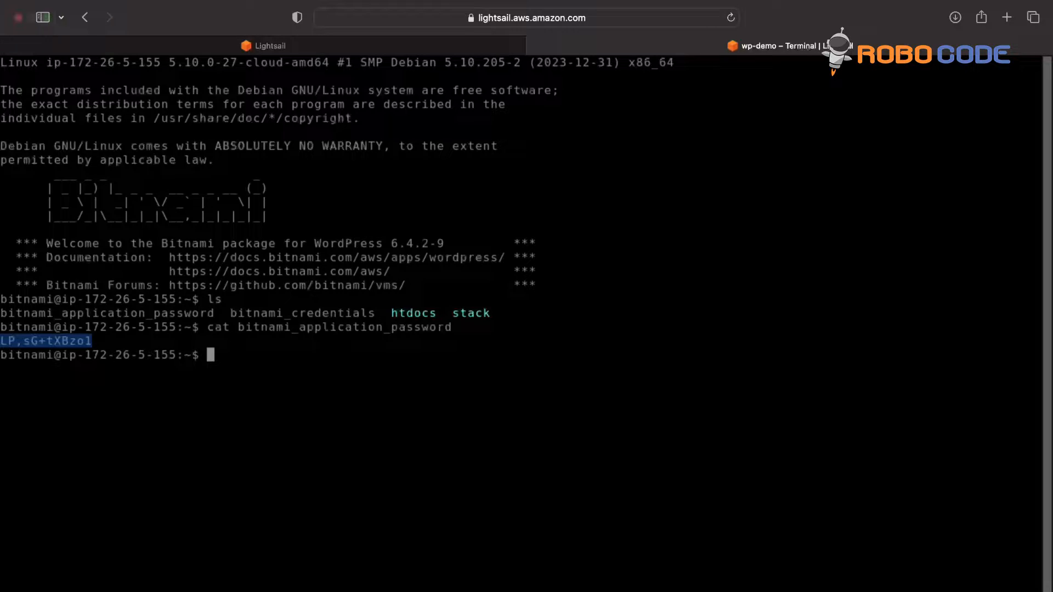
{"action": "left_click", "coordinate": [403, 43]}
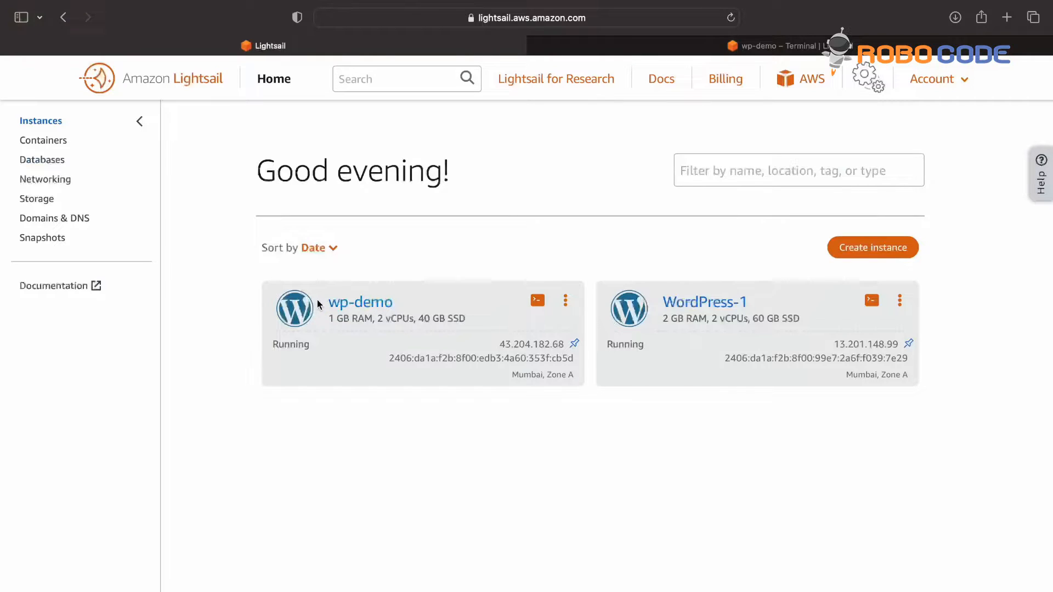
Step: Log in to wp-admin at 43.204.182.68 as 'user' with the copied application password
{"action": "left_click", "coordinate": [343, 306]}
{"action": "left_click", "coordinate": [828, 222]}
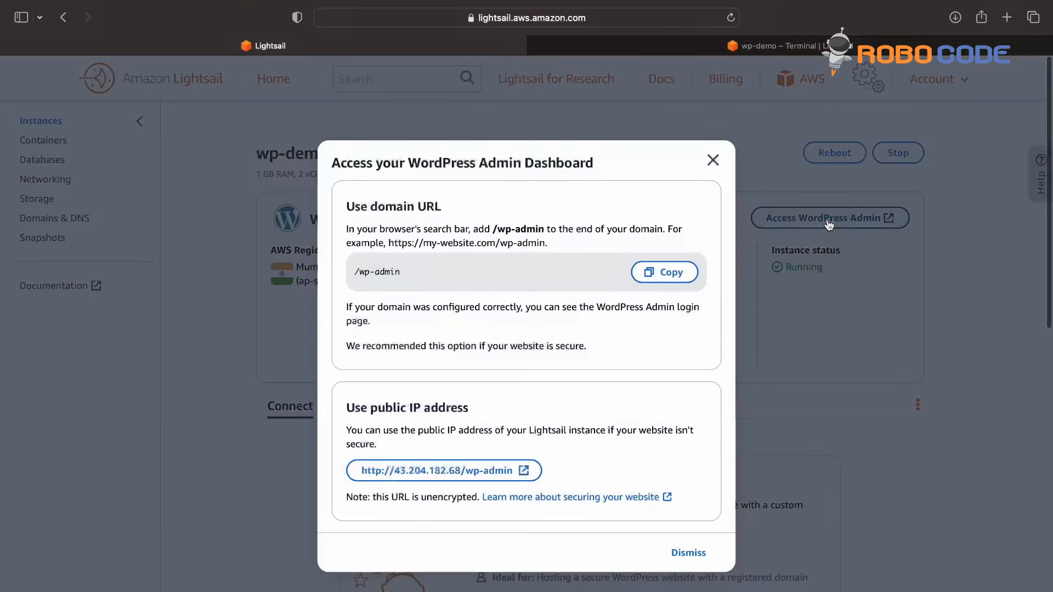
{"action": "left_click", "coordinate": [496, 470]}
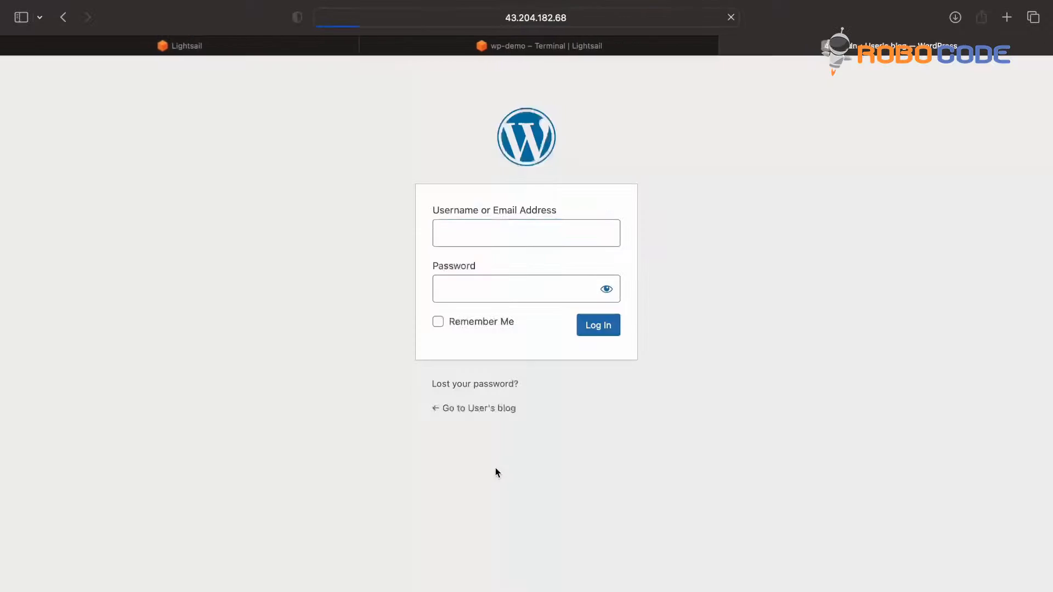
{"action": "type", "text": "user"}
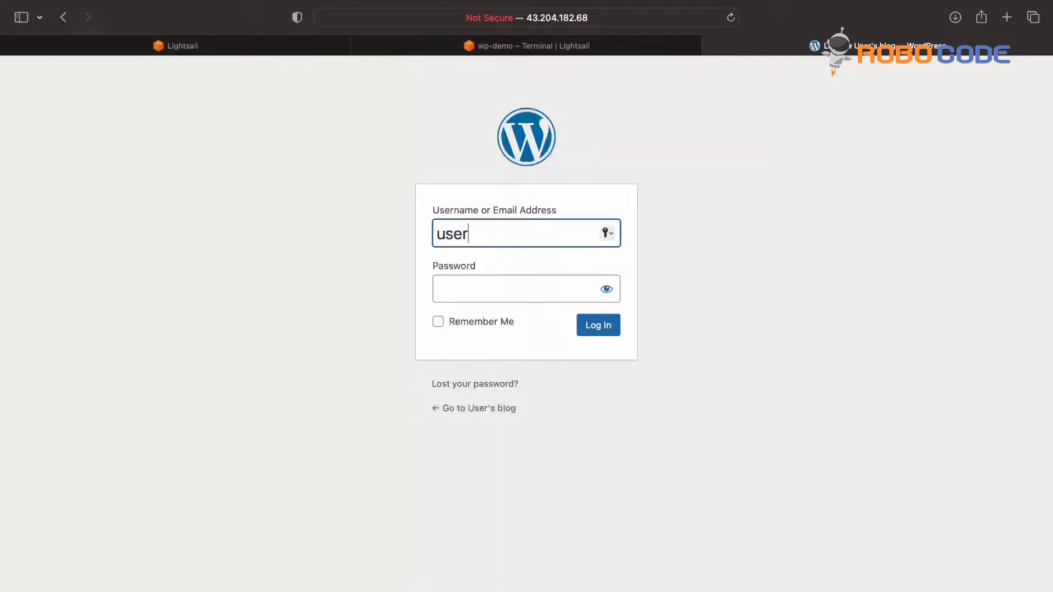
{"action": "key", "text": "Tab"}
{"action": "key", "text": "super+v"}
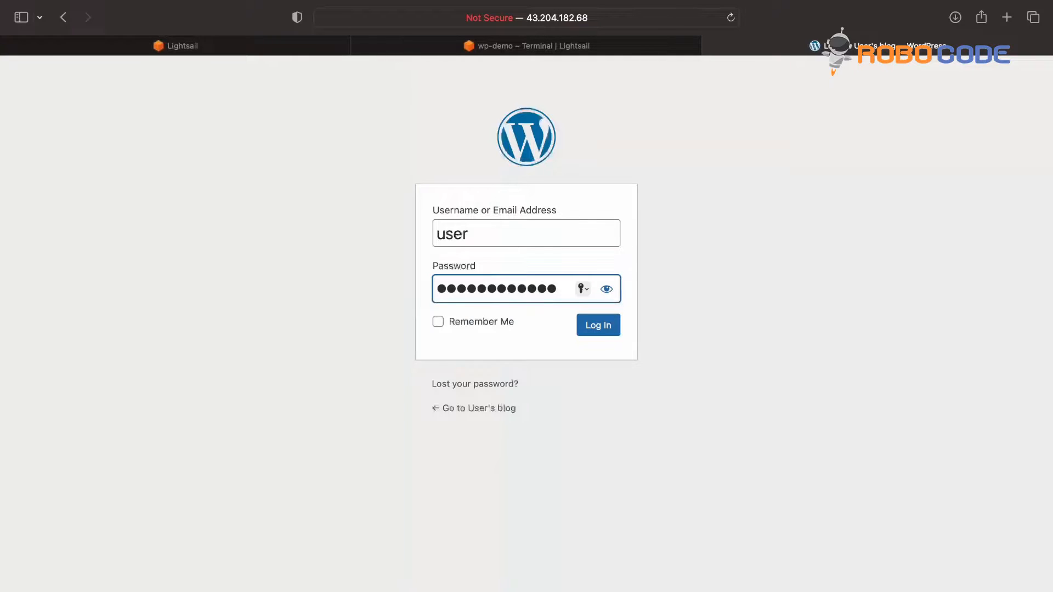
{"action": "key", "text": "Return"}
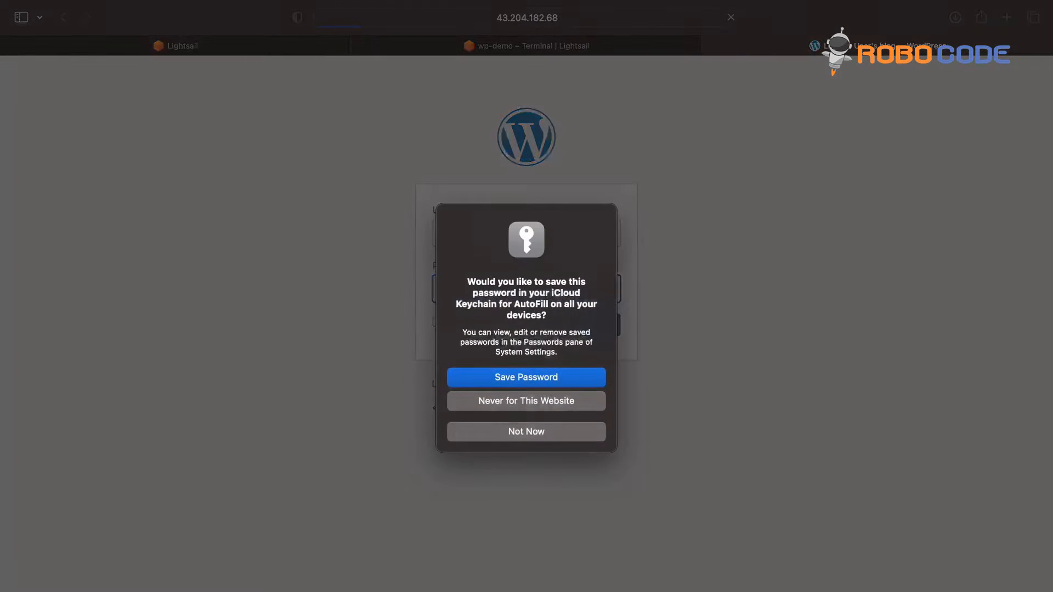
{"action": "left_click", "coordinate": [529, 433]}
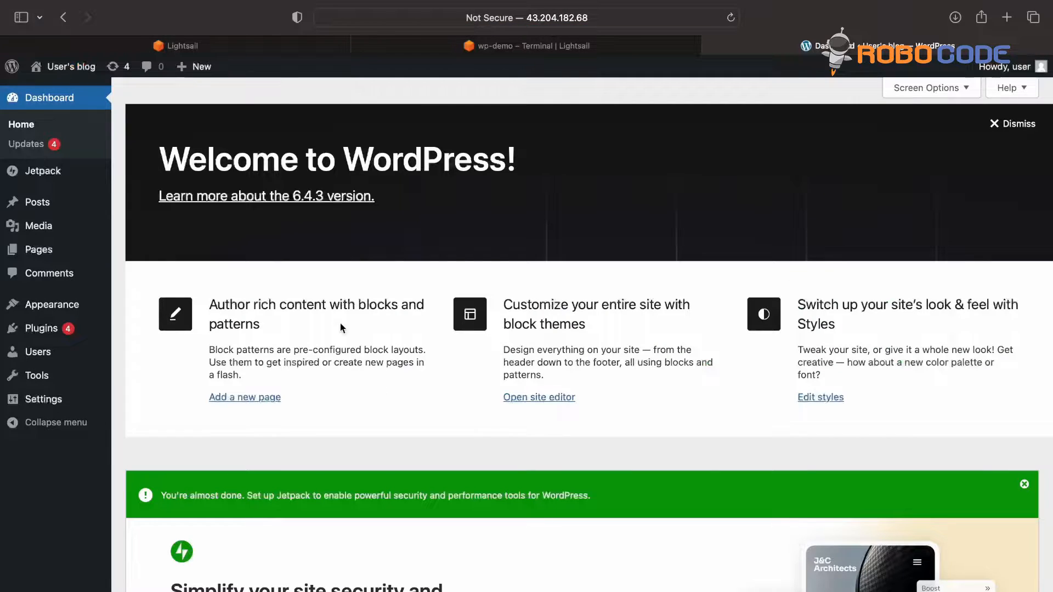
Step: Browse the dashboard's Posts and Pages lists
{"action": "scroll", "coordinate": [451, 404], "scroll_direction": "down", "scroll_amount": 2}
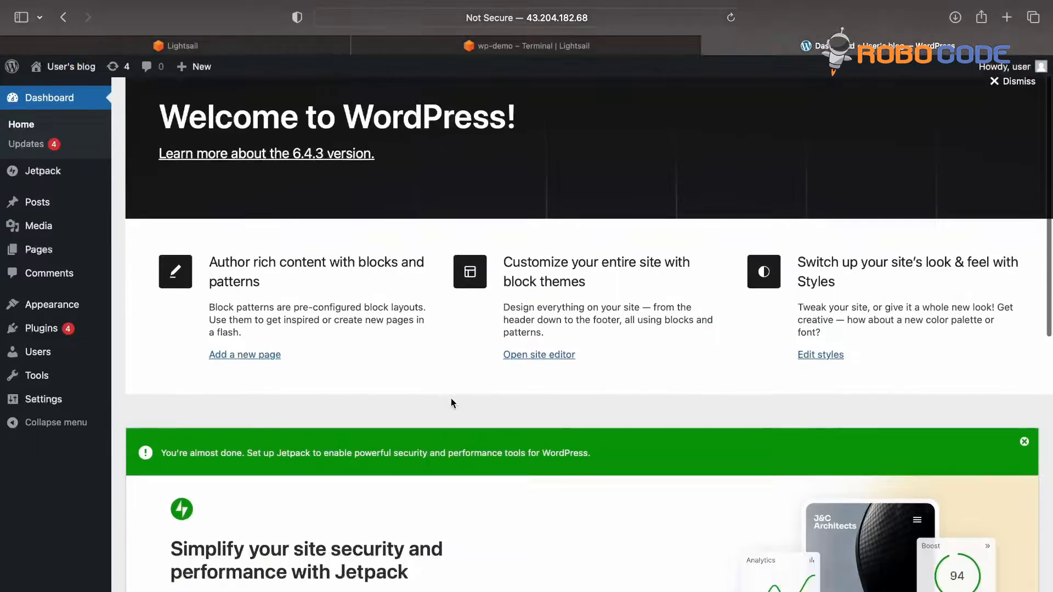
{"action": "scroll", "coordinate": [451, 402], "scroll_direction": "down", "scroll_amount": 10}
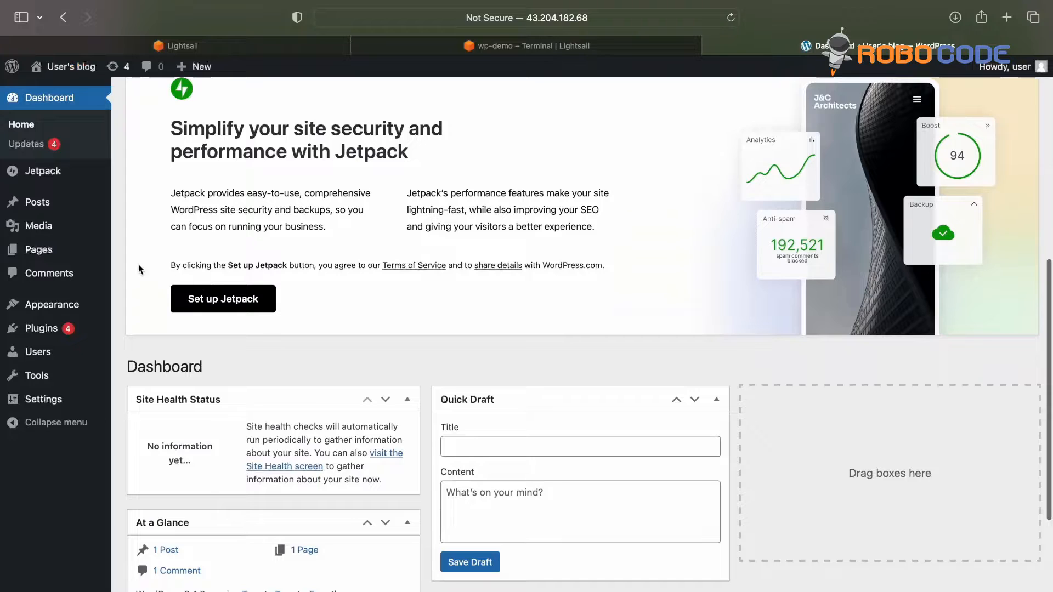
{"action": "left_click", "coordinate": [40, 203]}
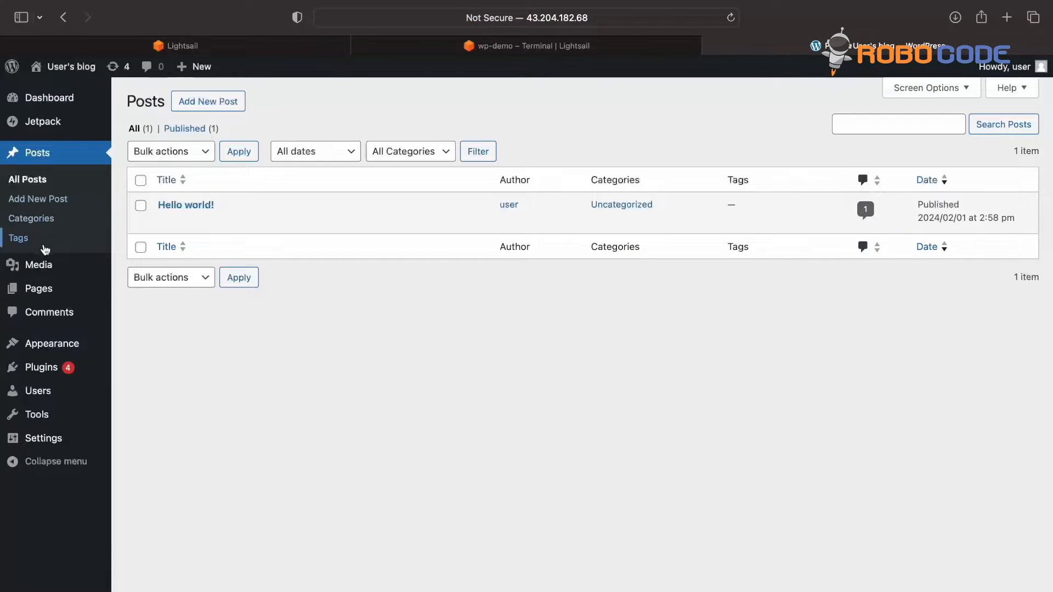
{"action": "left_click", "coordinate": [47, 288]}
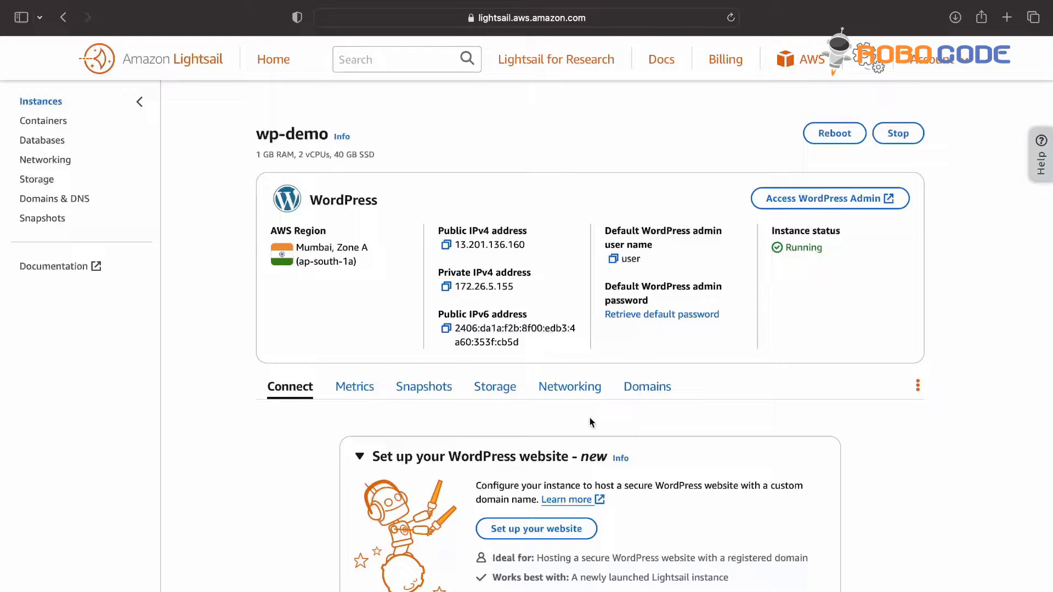
Step: Create a static IP named 'wp-go' and attach it to wp-demo
{"action": "left_click", "coordinate": [568, 387]}
{"action": "scroll", "coordinate": [565, 391], "scroll_direction": "down", "scroll_amount": 4}
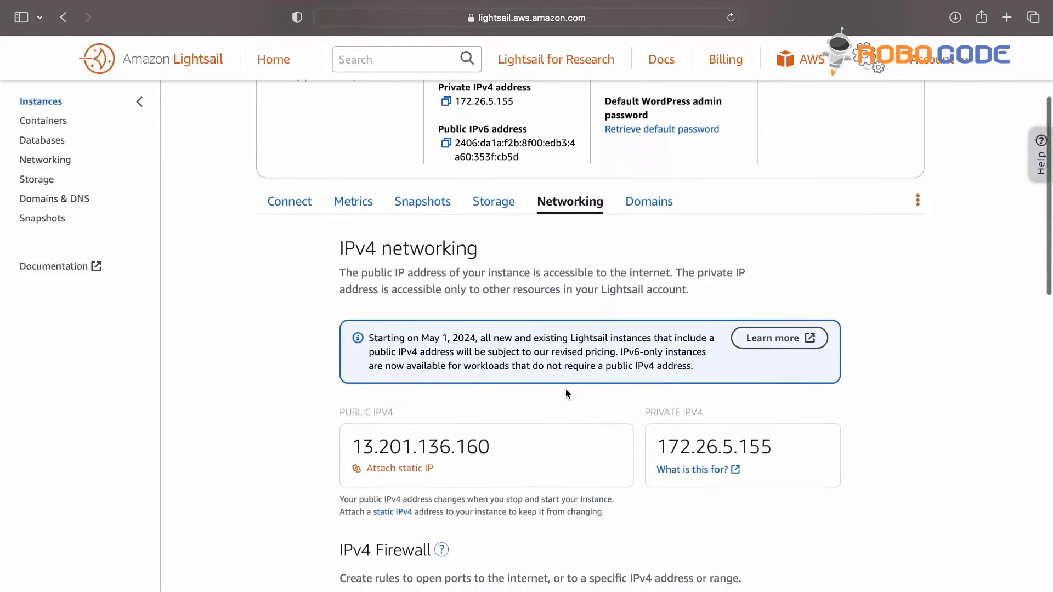
{"action": "left_click", "coordinate": [411, 464]}
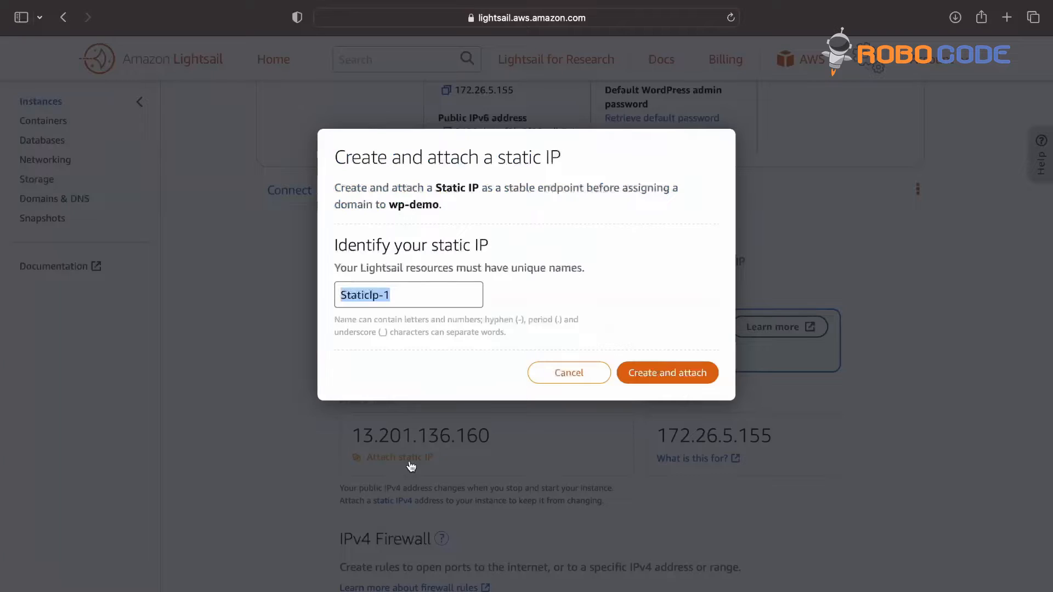
{"action": "type", "text": "wp-"}
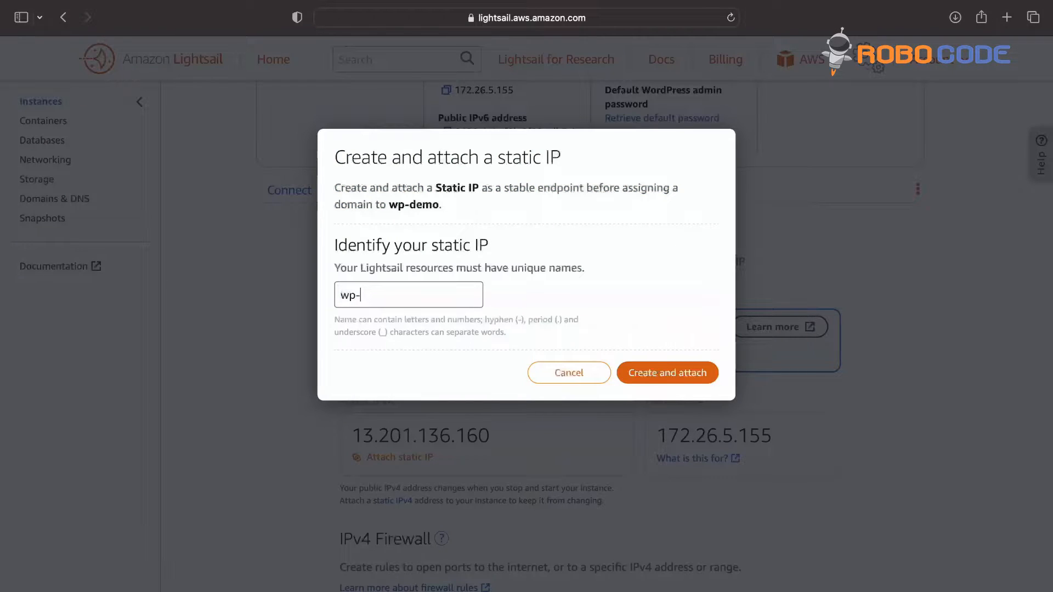
{"action": "type", "text": "go"}
{"action": "left_click", "coordinate": [672, 376]}
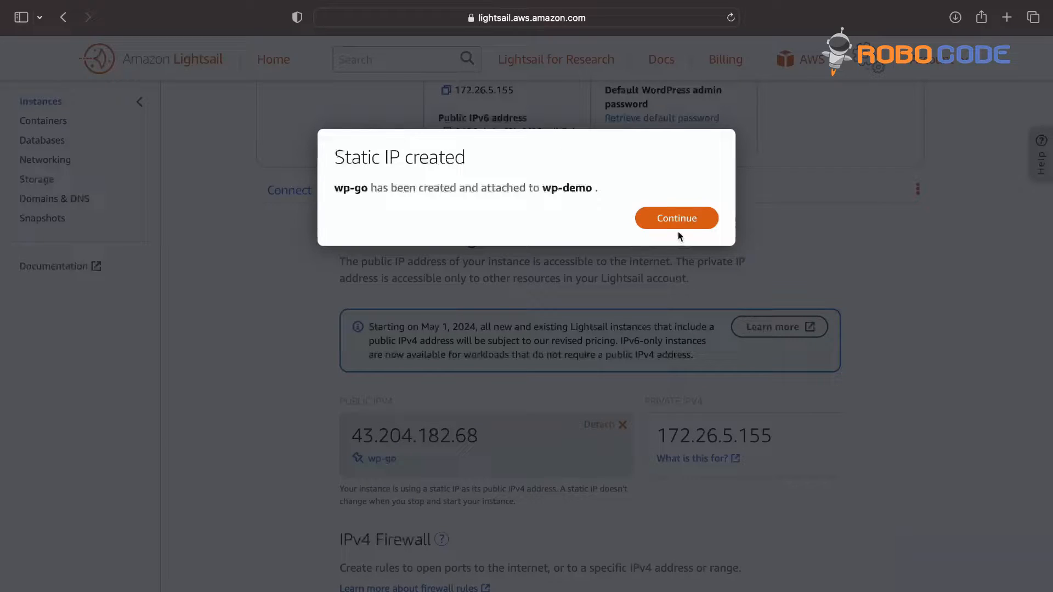
{"action": "left_click", "coordinate": [678, 220]}
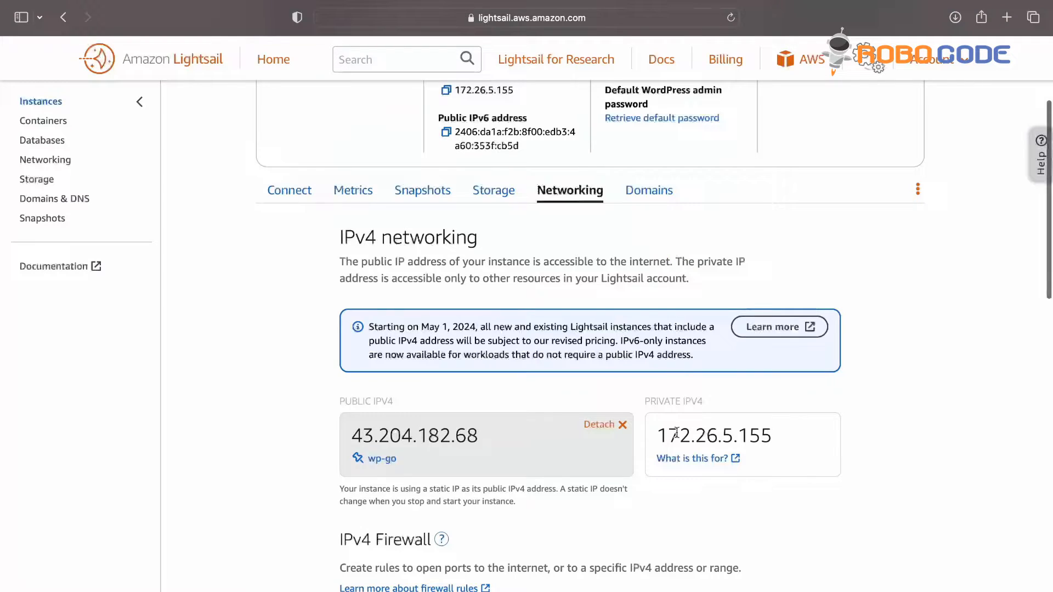
Step: Show the Networking overview listing wp-go (43.204.182.68, Mumbai)
{"action": "scroll", "coordinate": [677, 432], "scroll_direction": "down", "scroll_amount": 3}
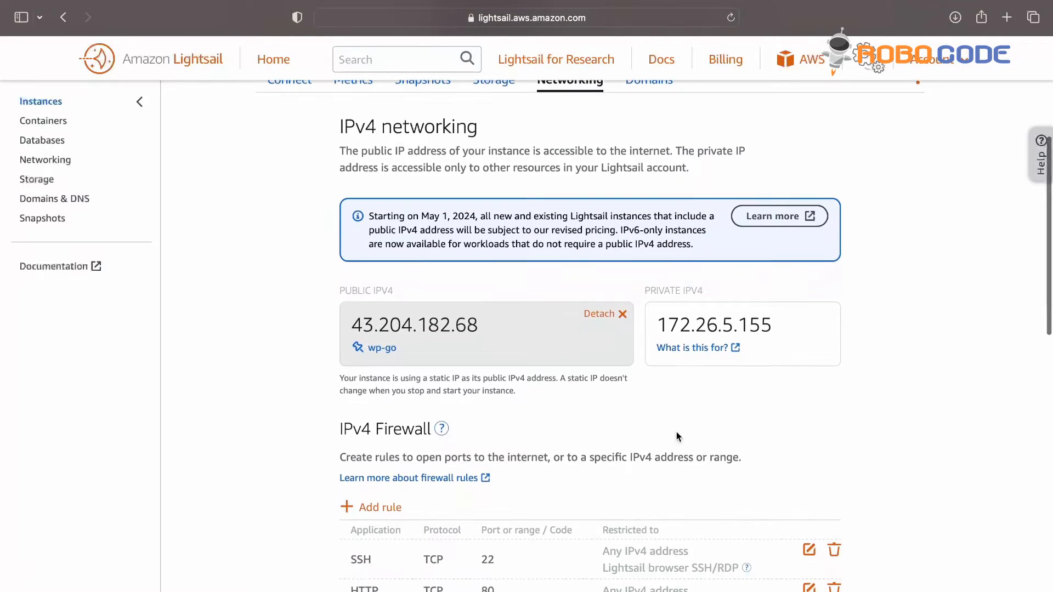
{"action": "scroll", "coordinate": [677, 432], "scroll_direction": "up", "scroll_amount": 3}
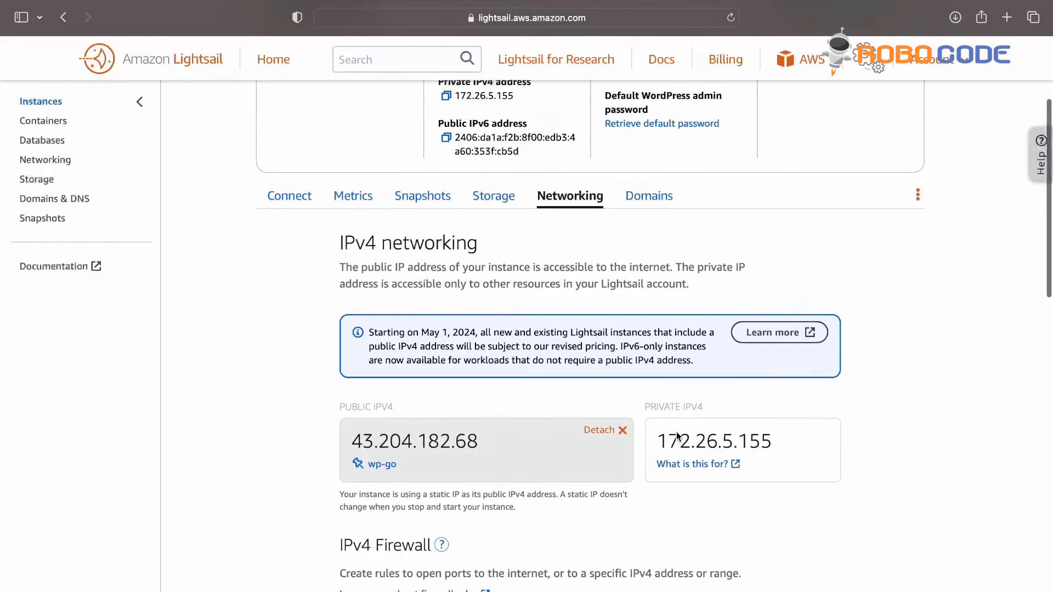
{"action": "scroll", "coordinate": [676, 432], "scroll_direction": "down", "scroll_amount": 5}
{"action": "scroll", "coordinate": [676, 432], "scroll_direction": "down", "scroll_amount": 10}
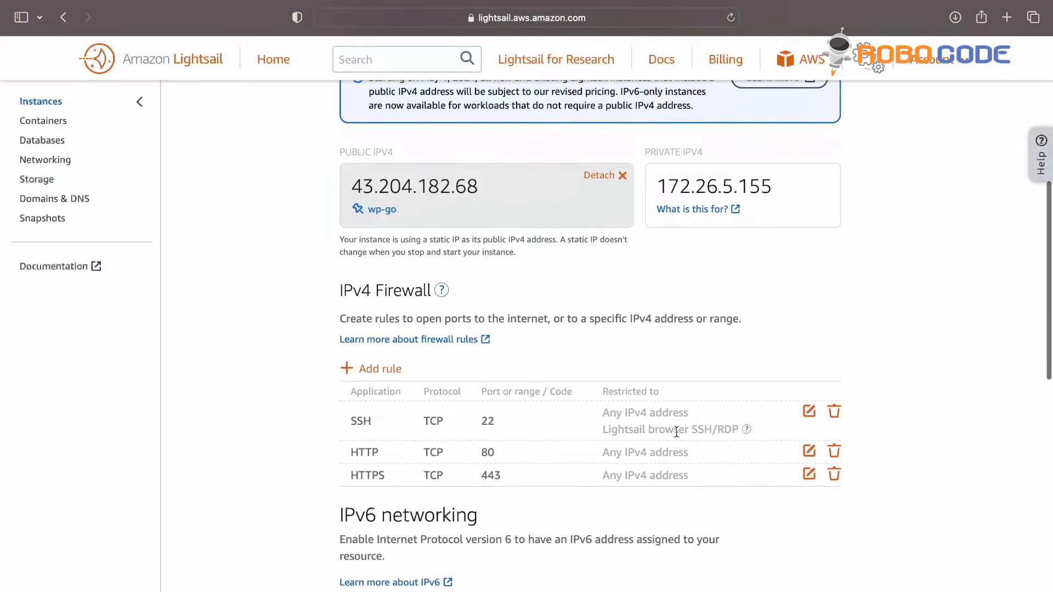
{"action": "scroll", "coordinate": [676, 432], "scroll_direction": "down", "scroll_amount": 5}
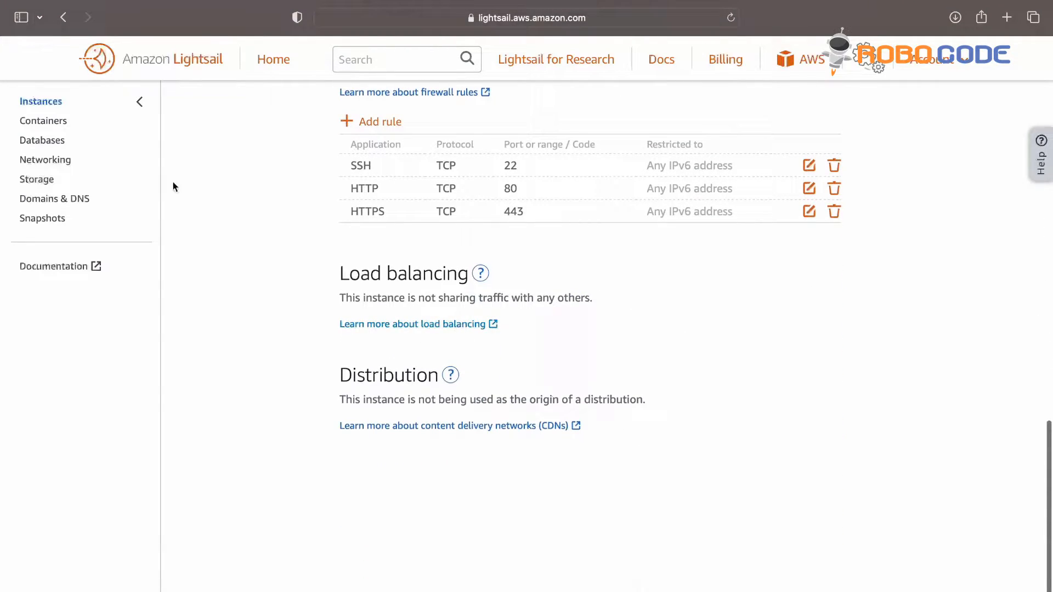
{"action": "left_click", "coordinate": [58, 160]}
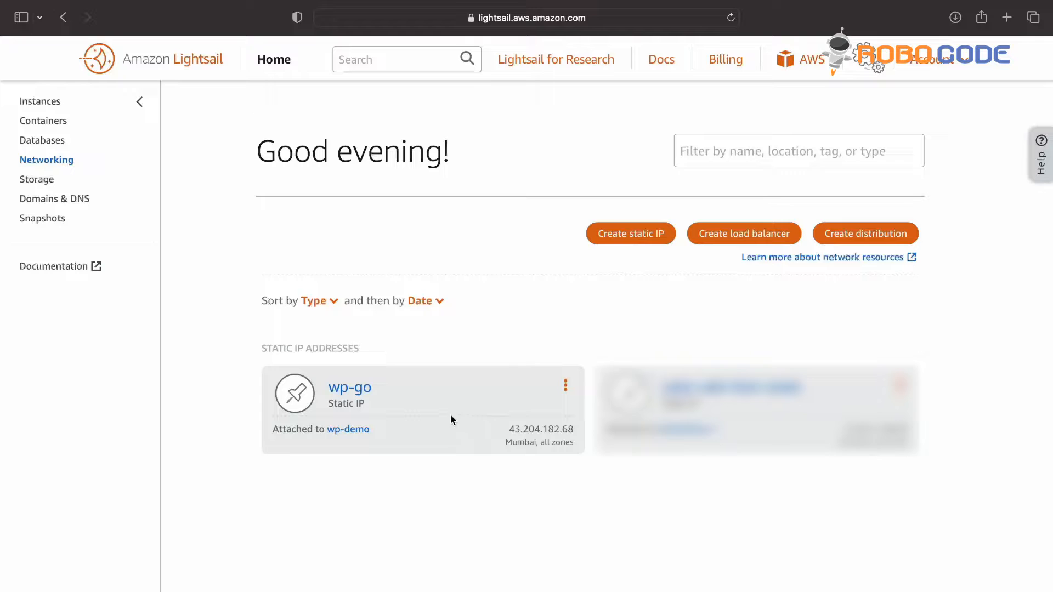
Step: Create a Lightsail DNS zone for gomuzik.com and scroll to its four assigned AWS name servers
{"action": "left_click", "coordinate": [70, 199]}
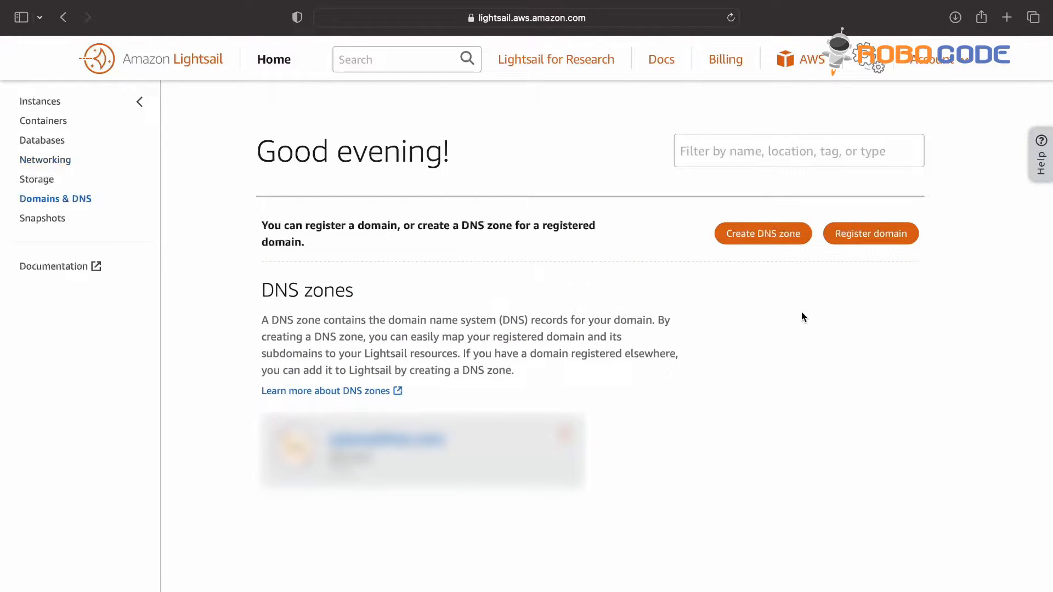
{"action": "left_click", "coordinate": [770, 233]}
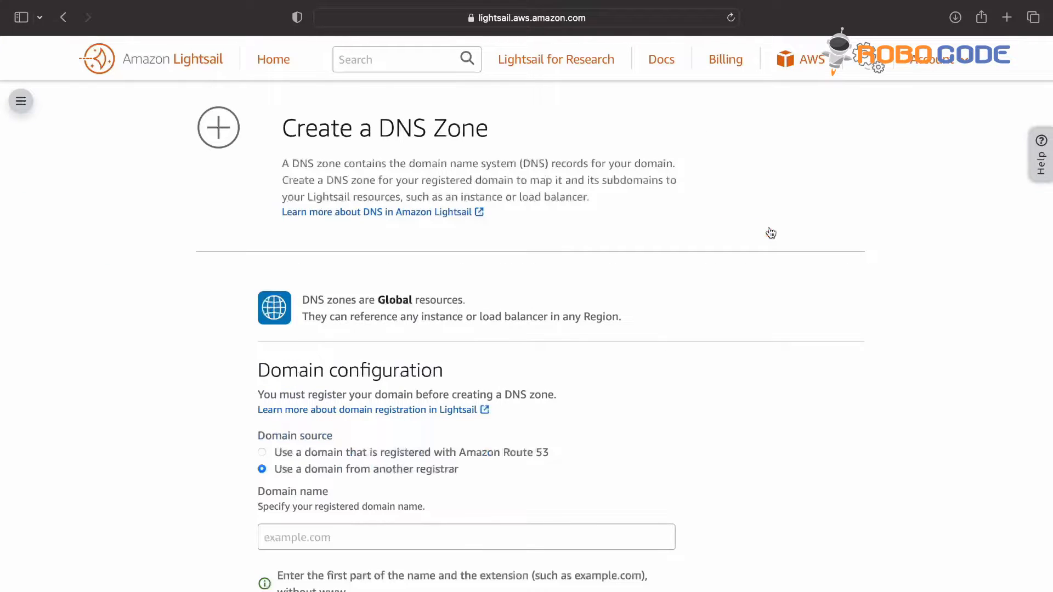
{"action": "left_click", "coordinate": [508, 537]}
{"action": "type", "text": "gomuz"}
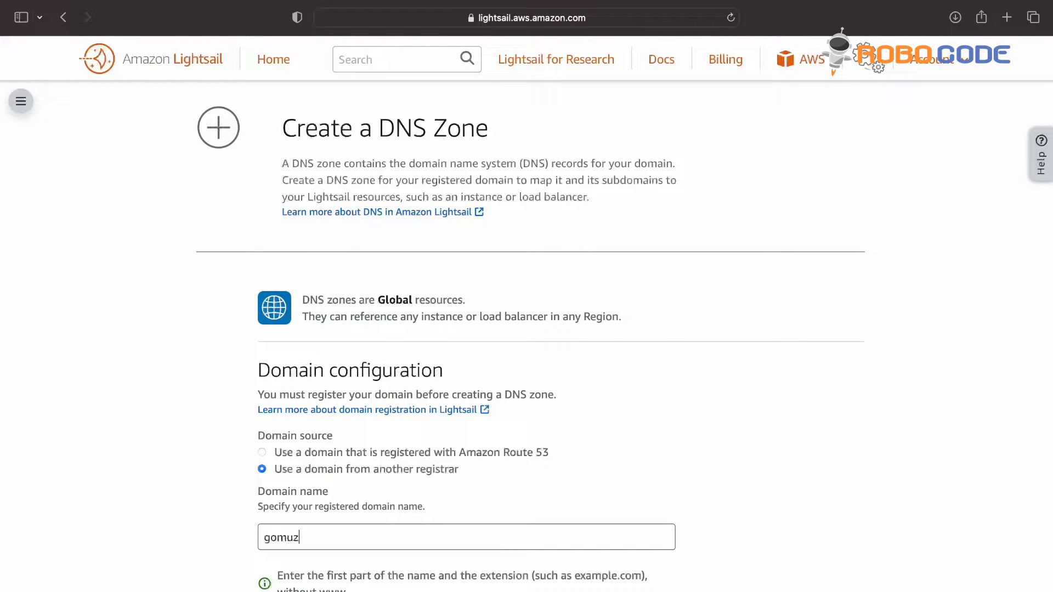
{"action": "type", "text": "ik.com"}
{"action": "scroll", "coordinate": [508, 539], "scroll_direction": "down", "scroll_amount": 8}
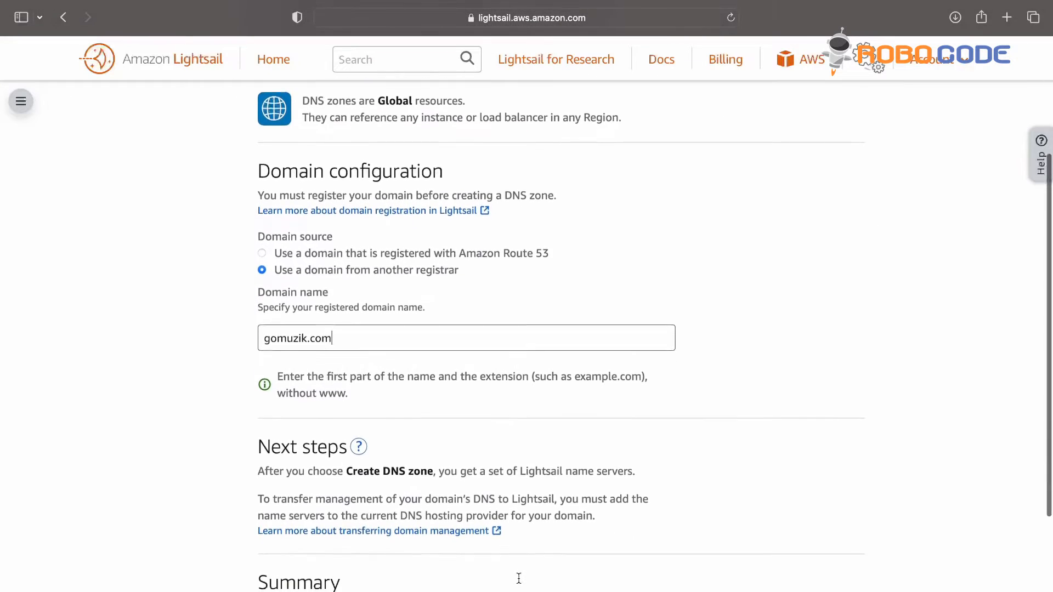
{"action": "left_click", "coordinate": [529, 474]}
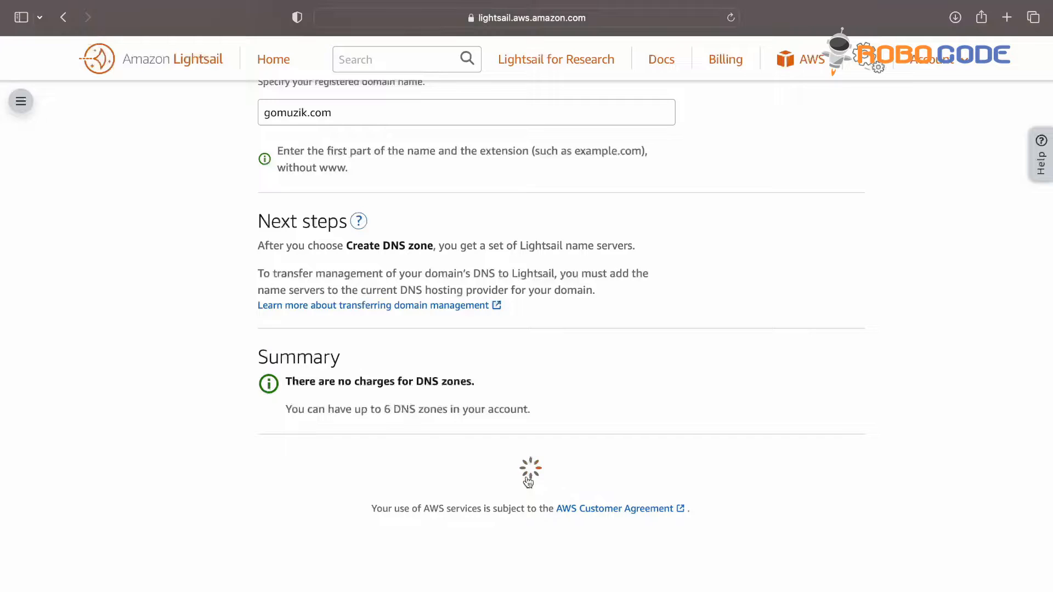
{"action": "scroll", "coordinate": [527, 477], "scroll_direction": "down", "scroll_amount": 3}
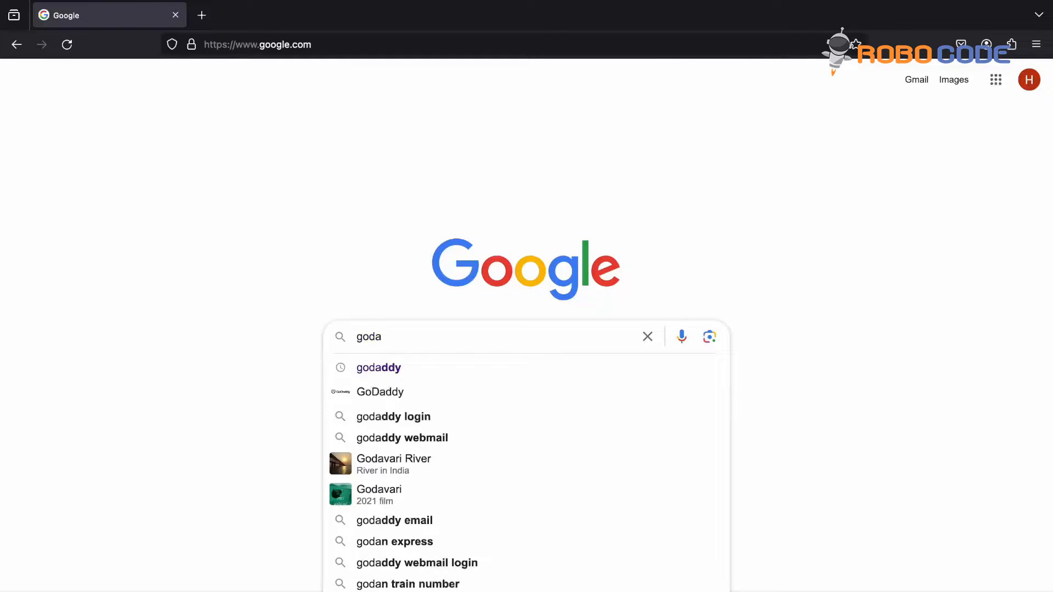
Step: Search Google for godaddy and open the GoDaddy website from the results
{"action": "key", "text": "Down"}
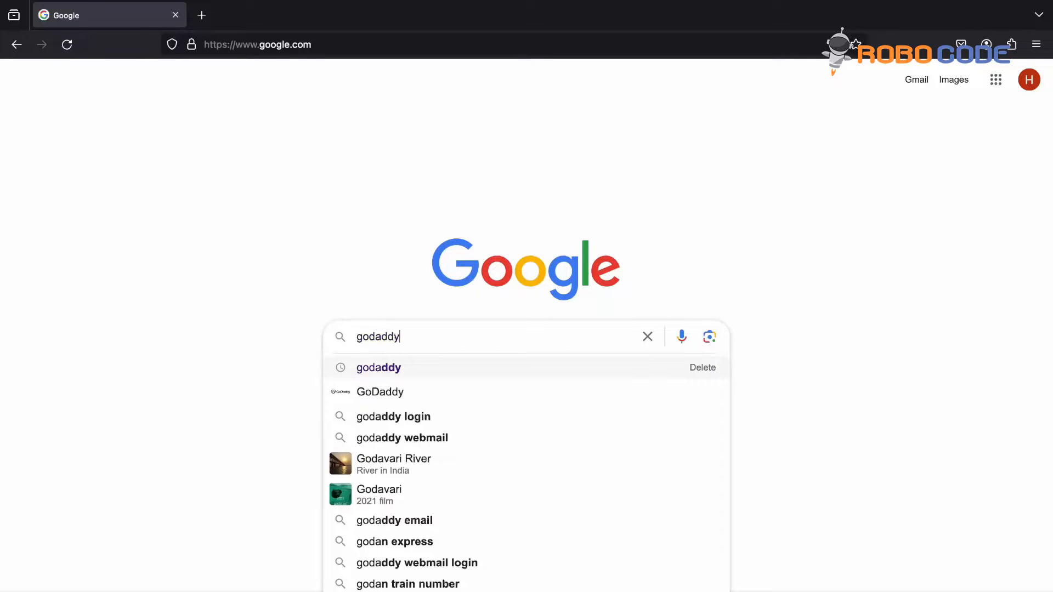
{"action": "key", "text": "Return"}
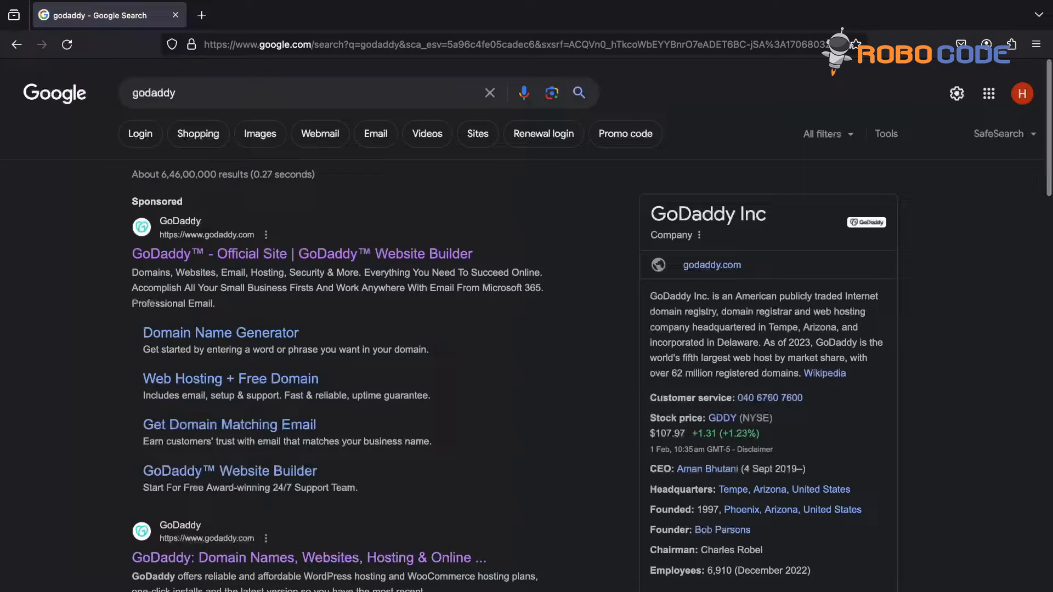
{"action": "left_click", "coordinate": [384, 558]}
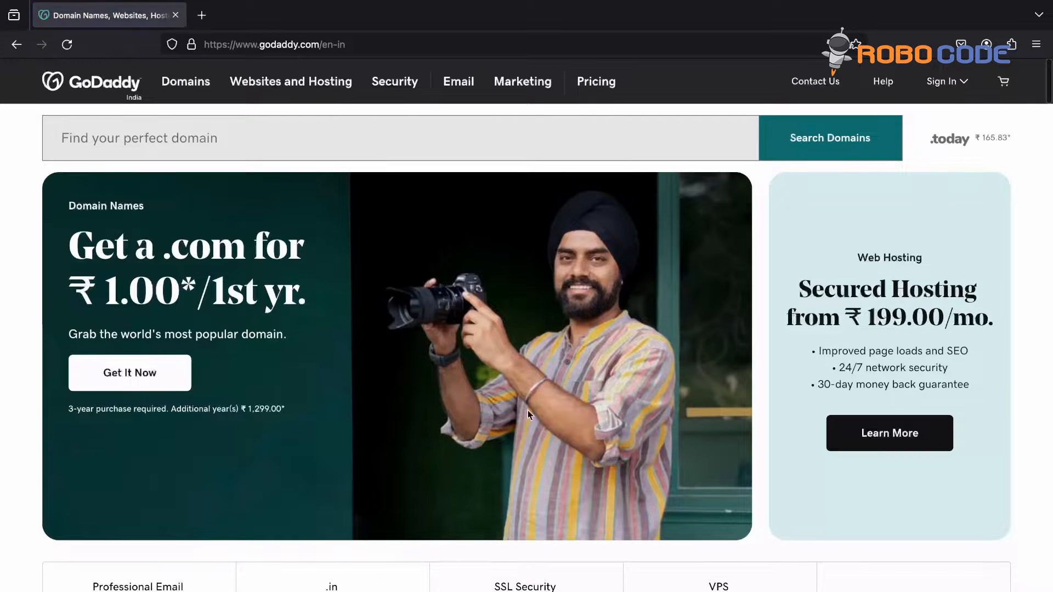
Step: Sign in to GoDaddy with the account's username and password
{"action": "left_click", "coordinate": [943, 87]}
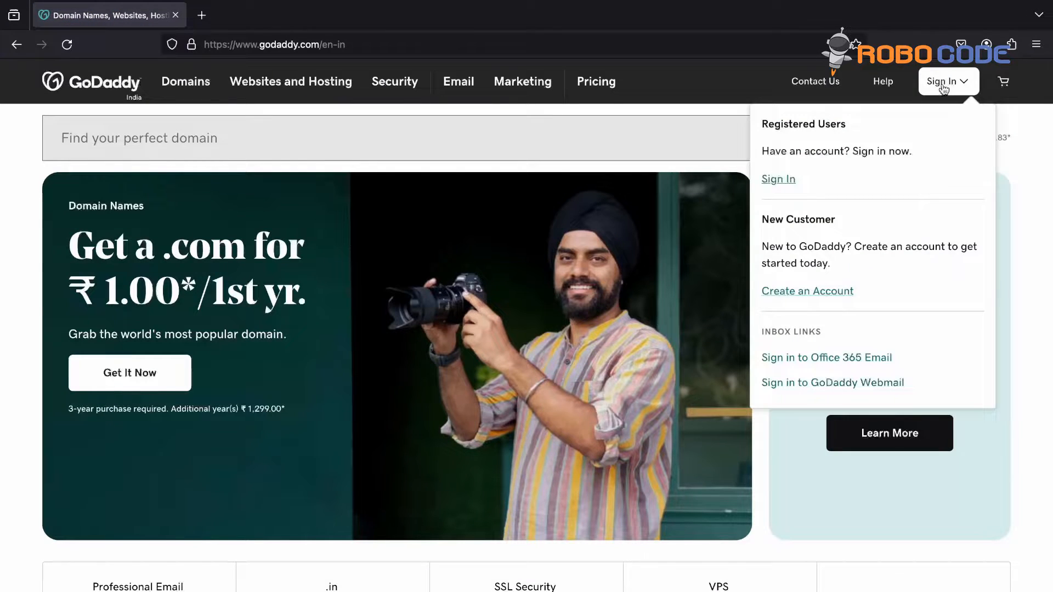
{"action": "left_click", "coordinate": [778, 181]}
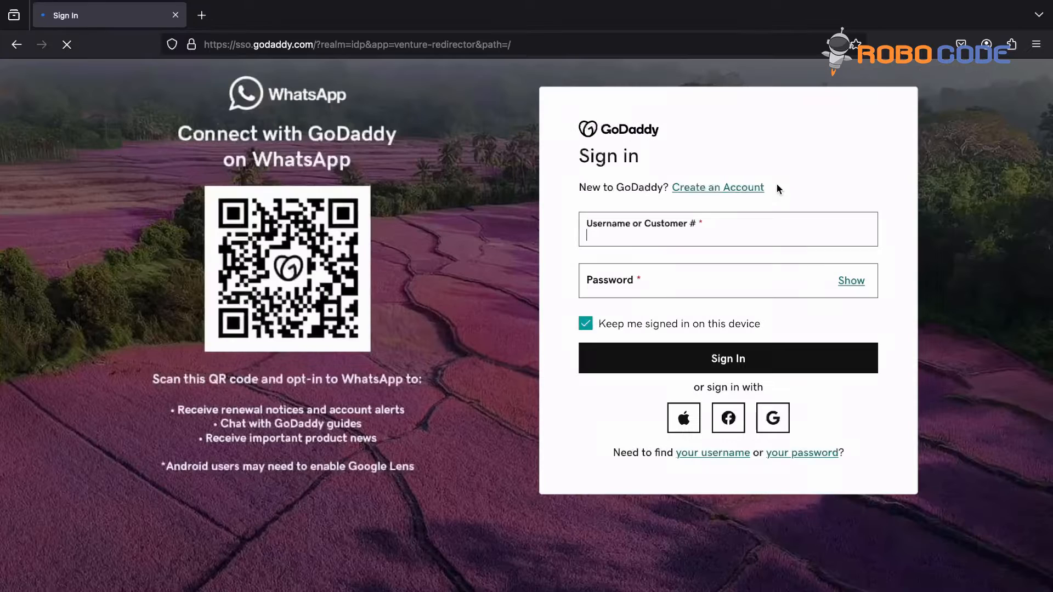
{"action": "type", "text": "..."}
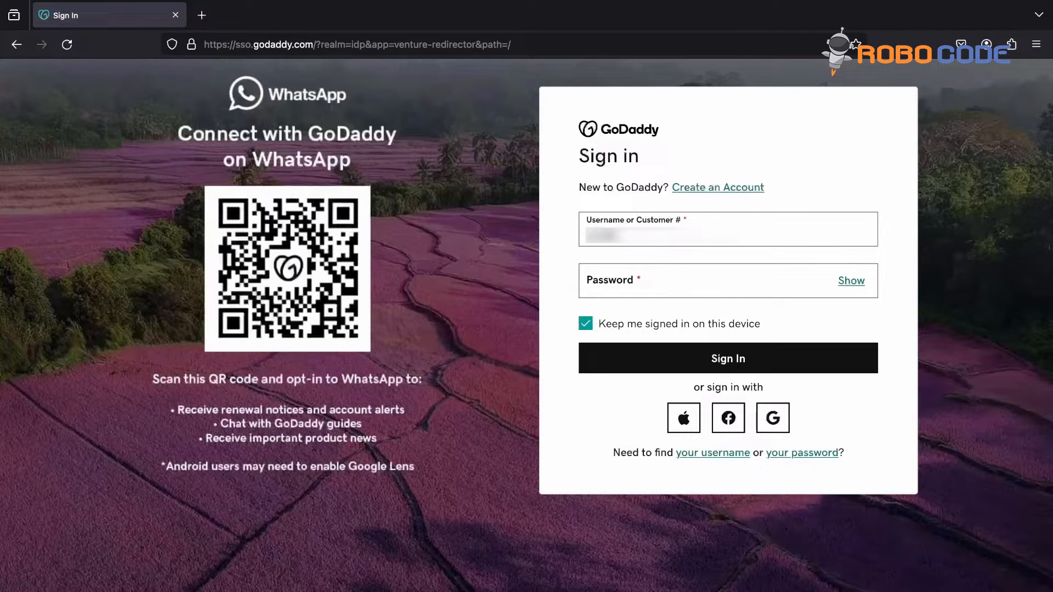
{"action": "key", "text": "Tab"}
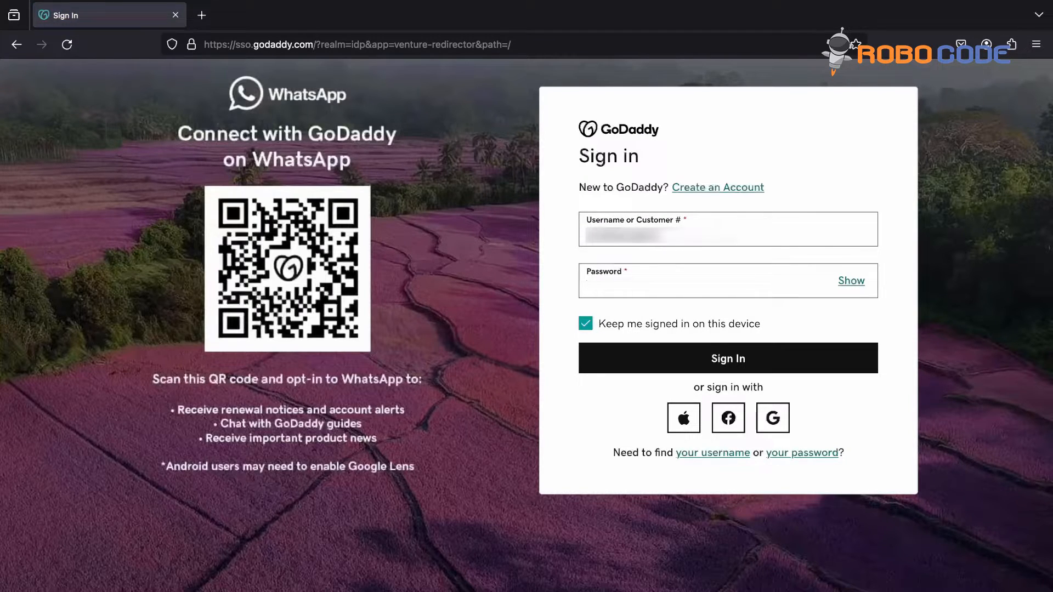
{"action": "type", "text": "•••••"}
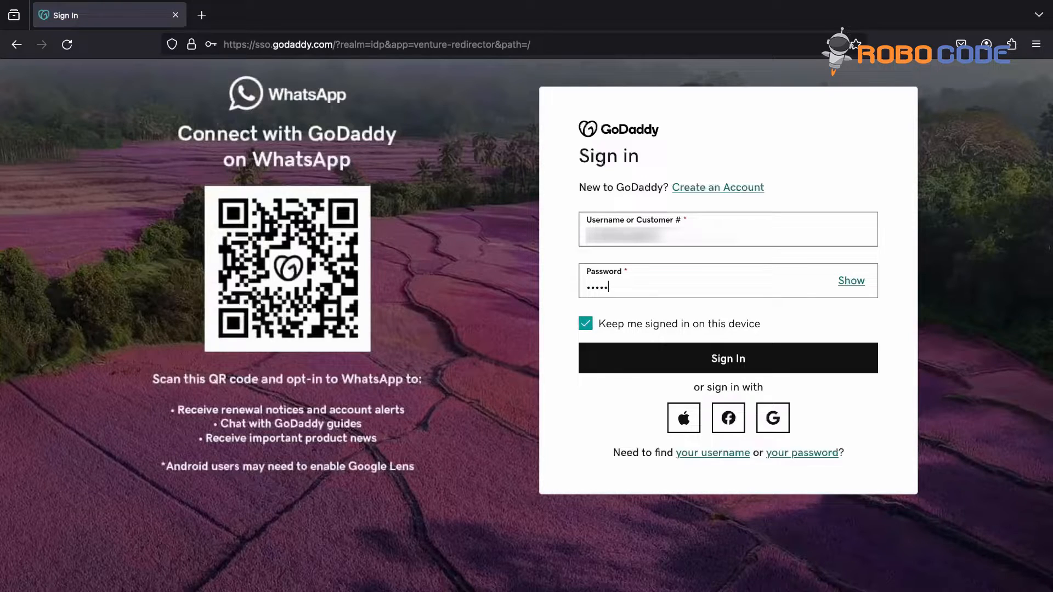
{"action": "type", "text": "••••"}
{"action": "left_click", "coordinate": [735, 362]}
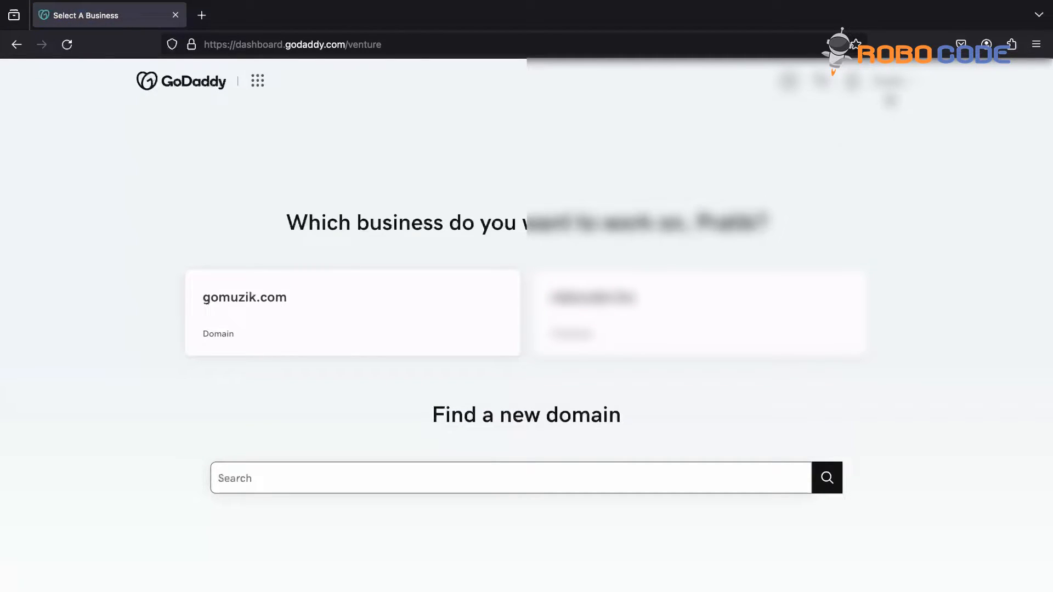
Step: Pick the gomuzik.com business and view its current SEDOPARKING nameservers under Manage DNS
{"action": "left_click", "coordinate": [353, 318]}
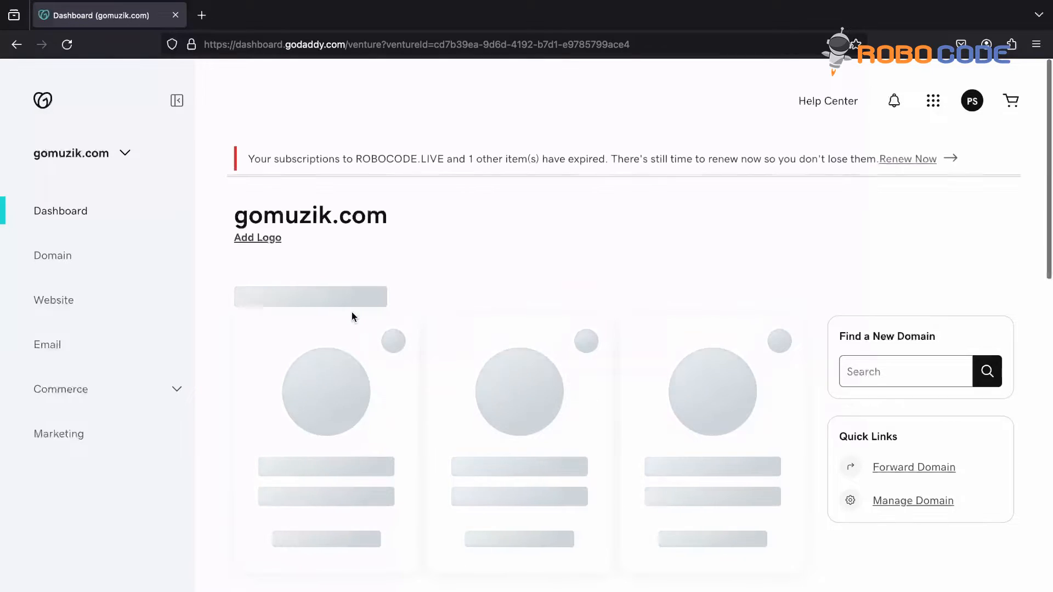
{"action": "left_click", "coordinate": [65, 263]}
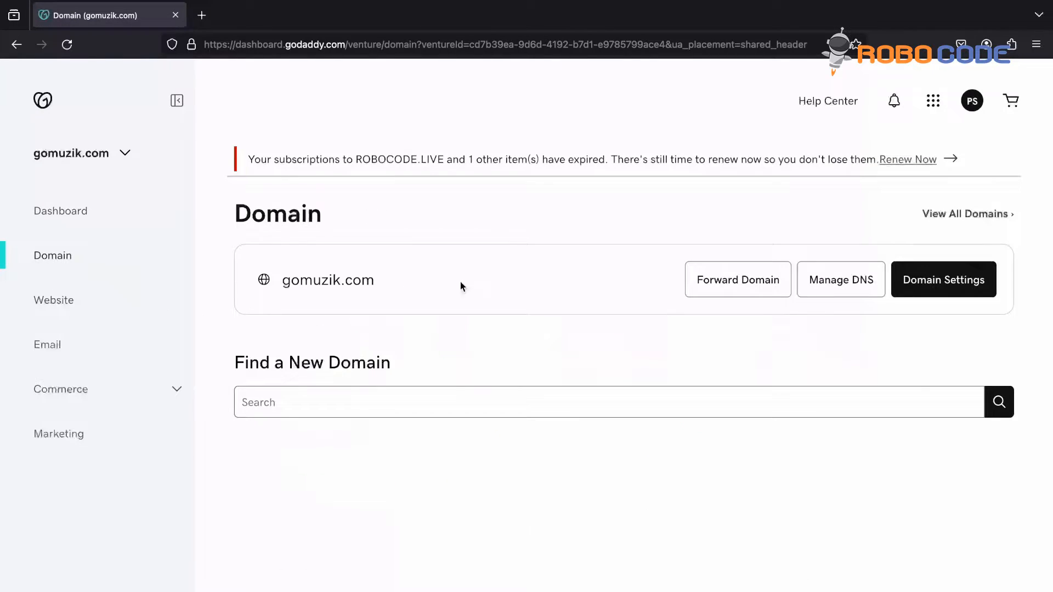
{"action": "left_click", "coordinate": [842, 292]}
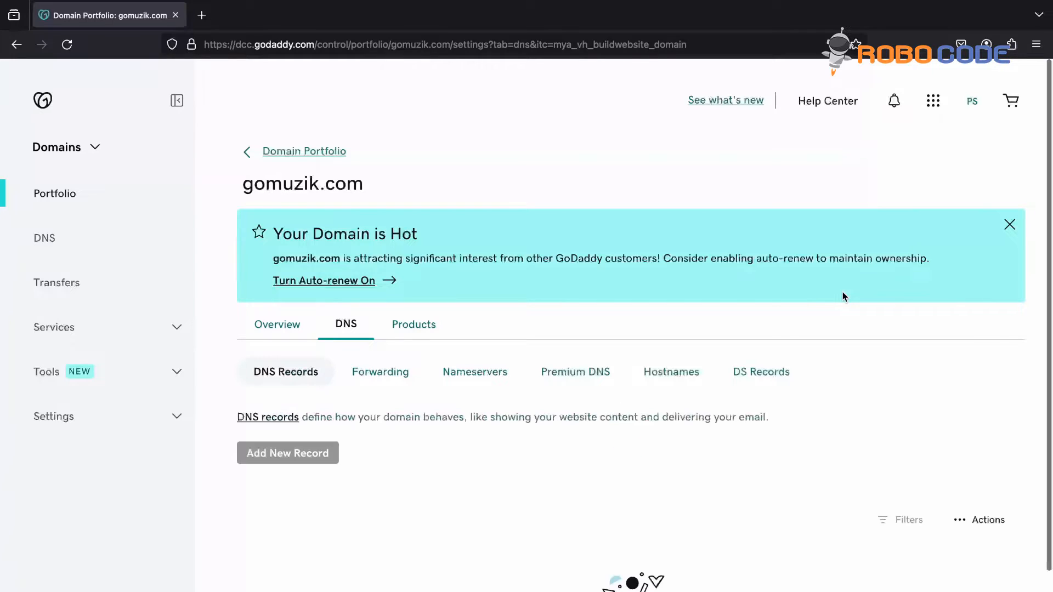
{"action": "left_click", "coordinate": [482, 371]}
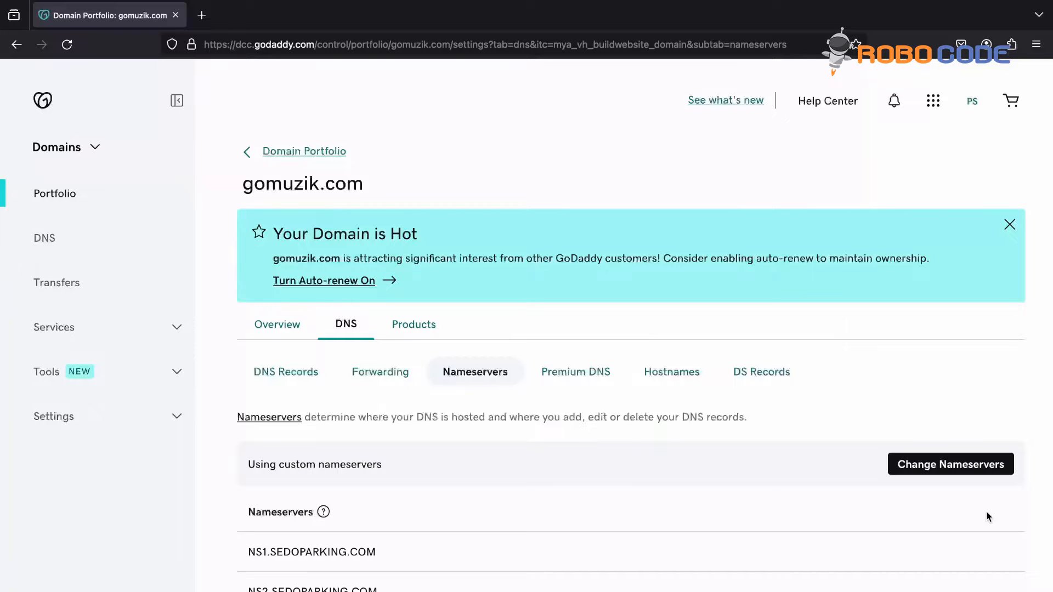
Step: Replace gomuzik.com's nameservers with the four Lightsail awsdns nameservers, save, and confirm
{"action": "left_click", "coordinate": [953, 463]}
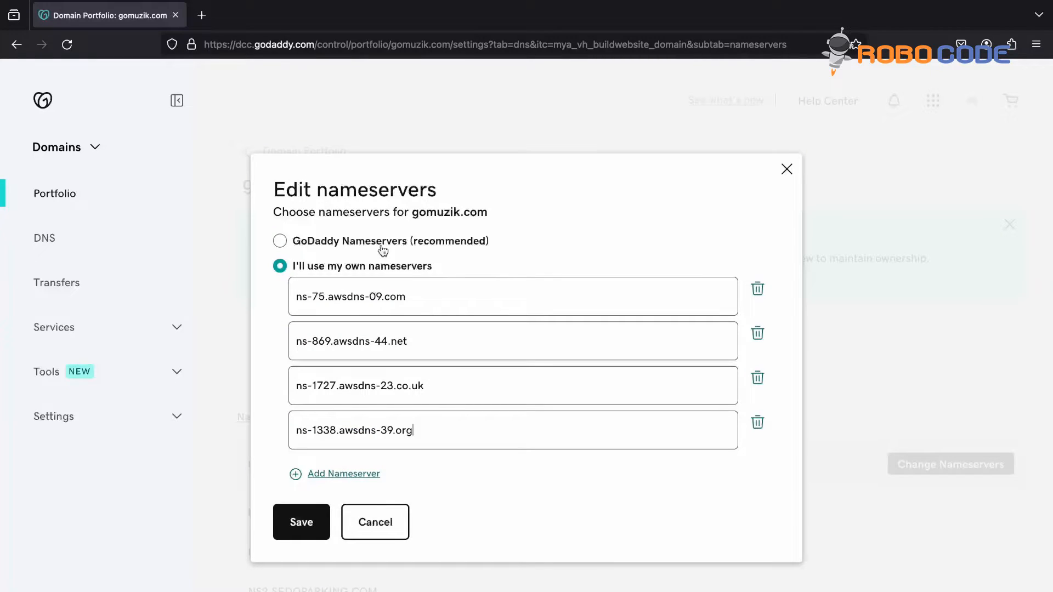
{"action": "left_click", "coordinate": [177, 100]}
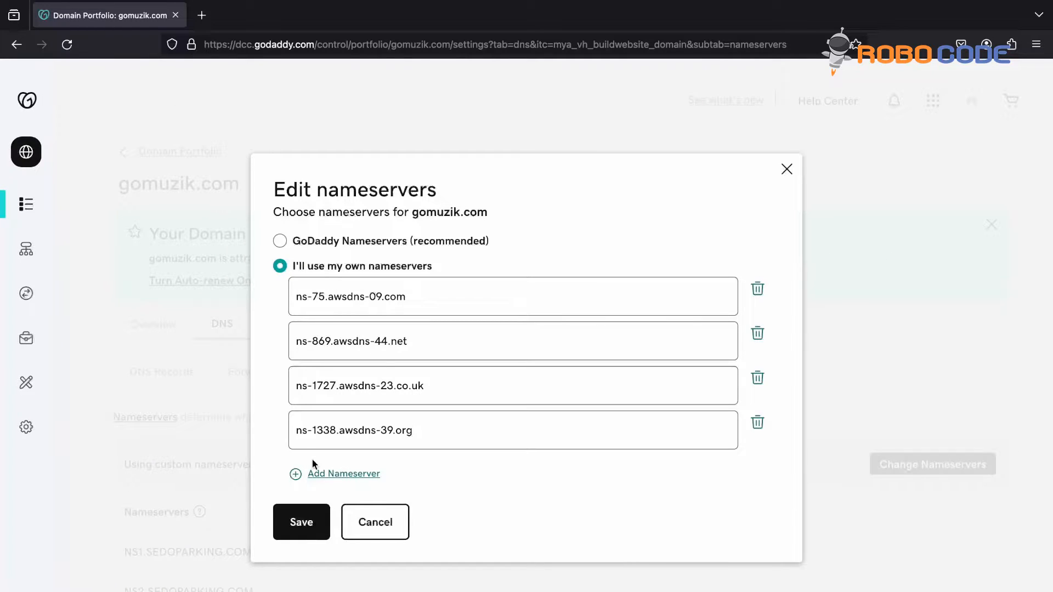
{"action": "left_click", "coordinate": [303, 518]}
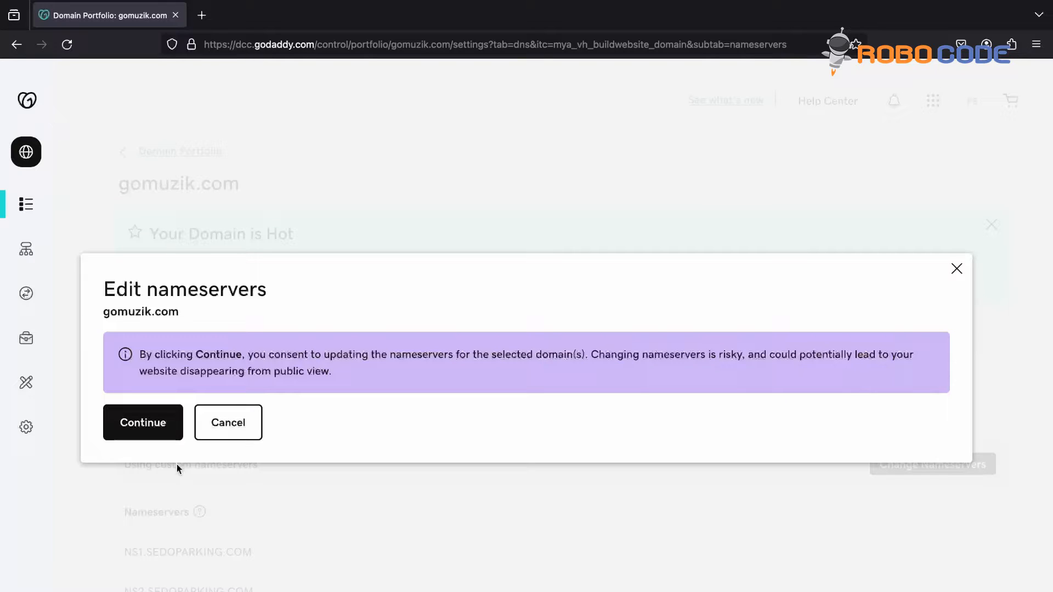
{"action": "left_click", "coordinate": [152, 427]}
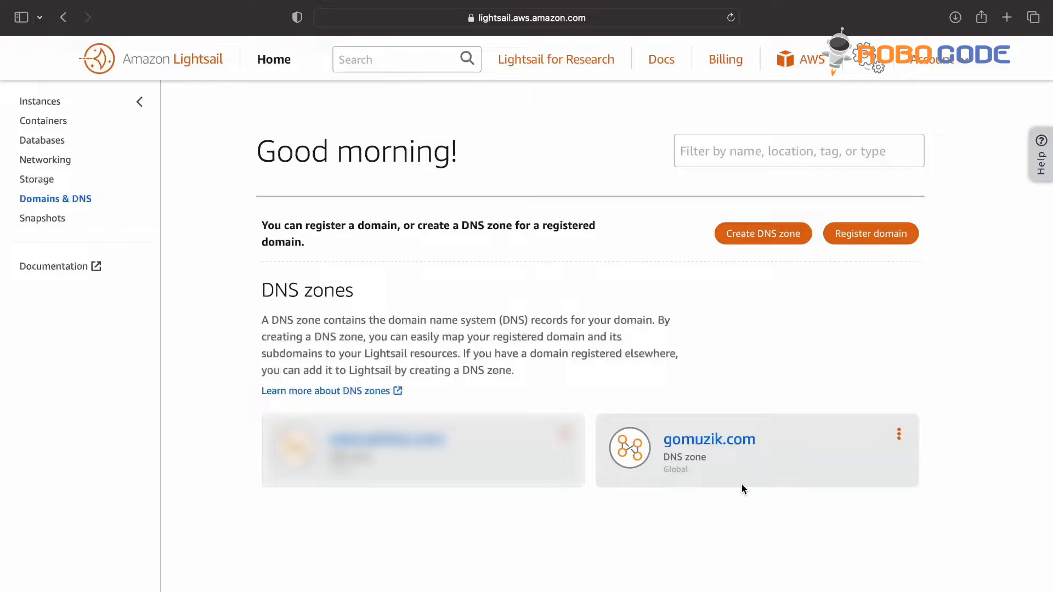
Step: Add a gomuzik.com assignment pointing to wp-demo's static IP address wp-go
{"action": "left_click", "coordinate": [723, 442]}
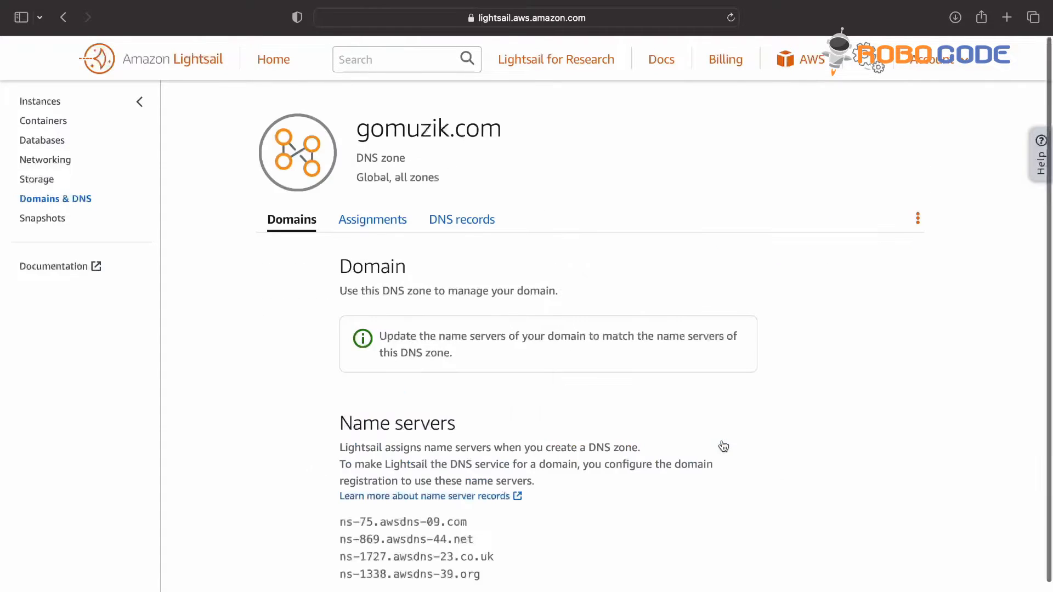
{"action": "left_click", "coordinate": [390, 222]}
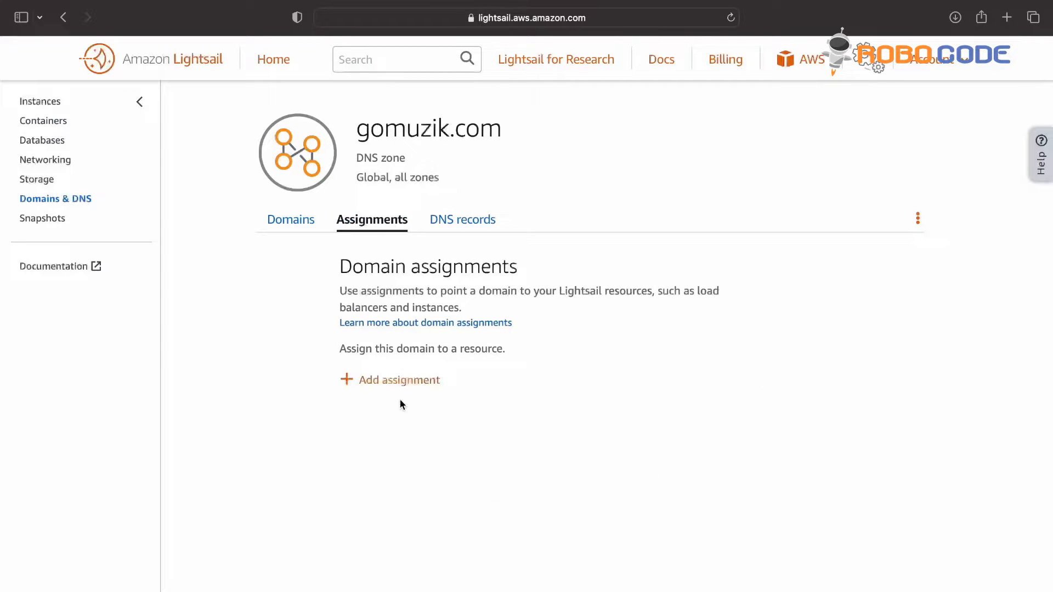
{"action": "left_click", "coordinate": [400, 384]}
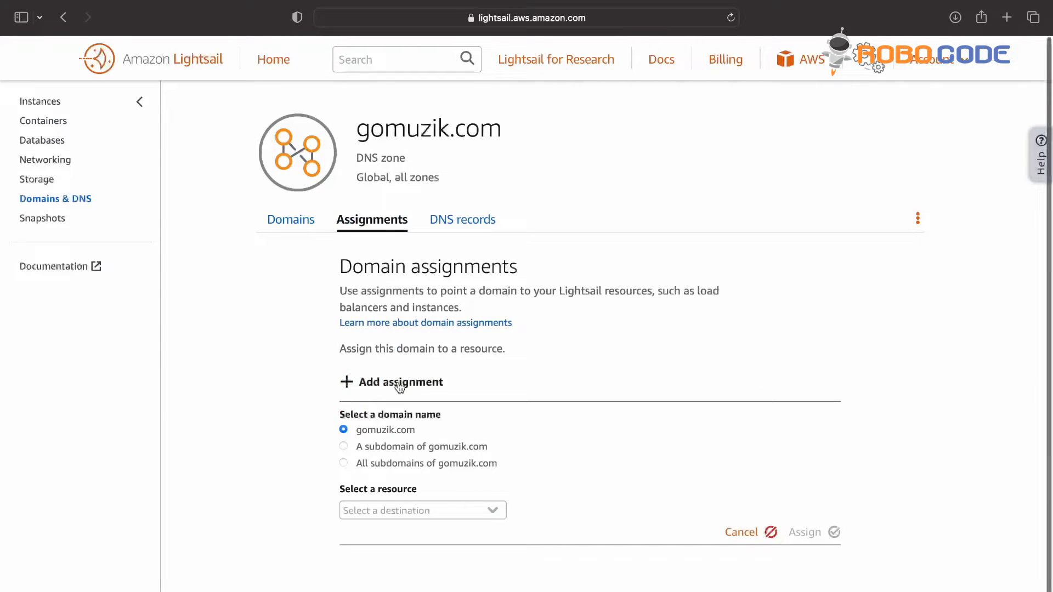
{"action": "left_click", "coordinate": [497, 518]}
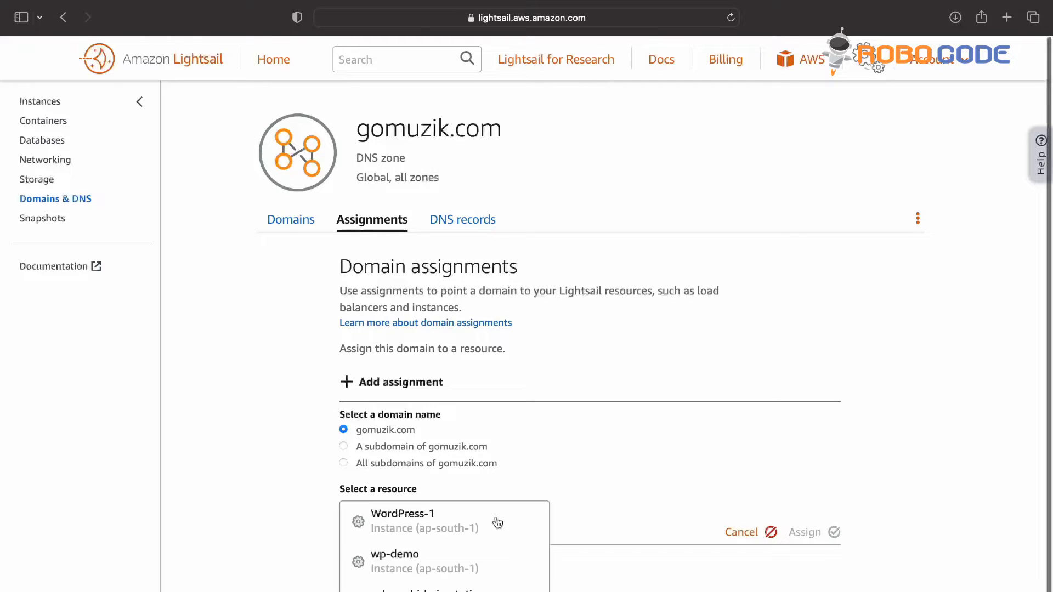
{"action": "left_click", "coordinate": [502, 563]}
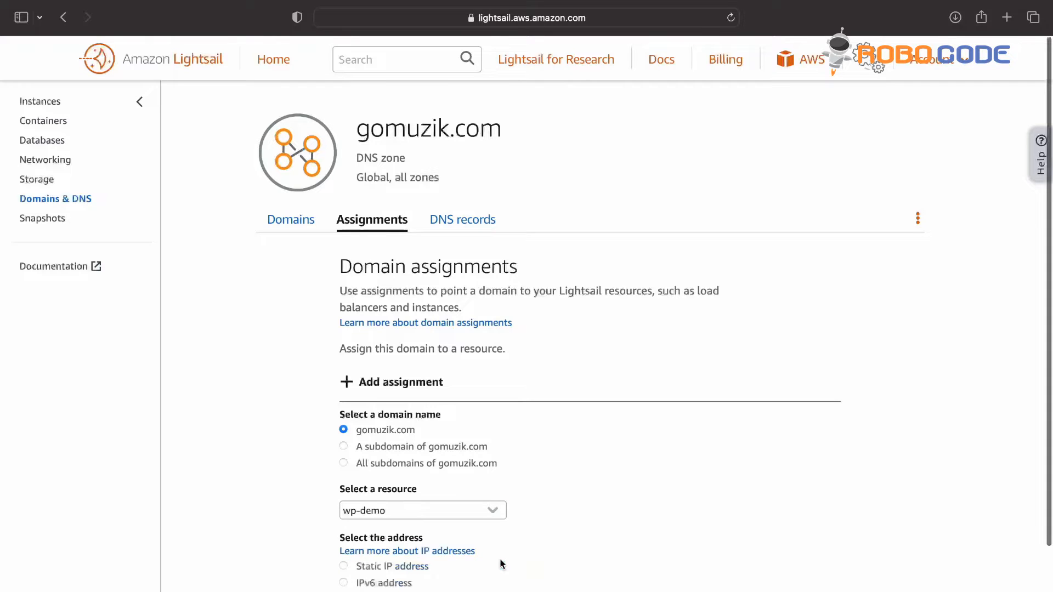
{"action": "scroll", "coordinate": [500, 564], "scroll_direction": "down", "scroll_amount": 2}
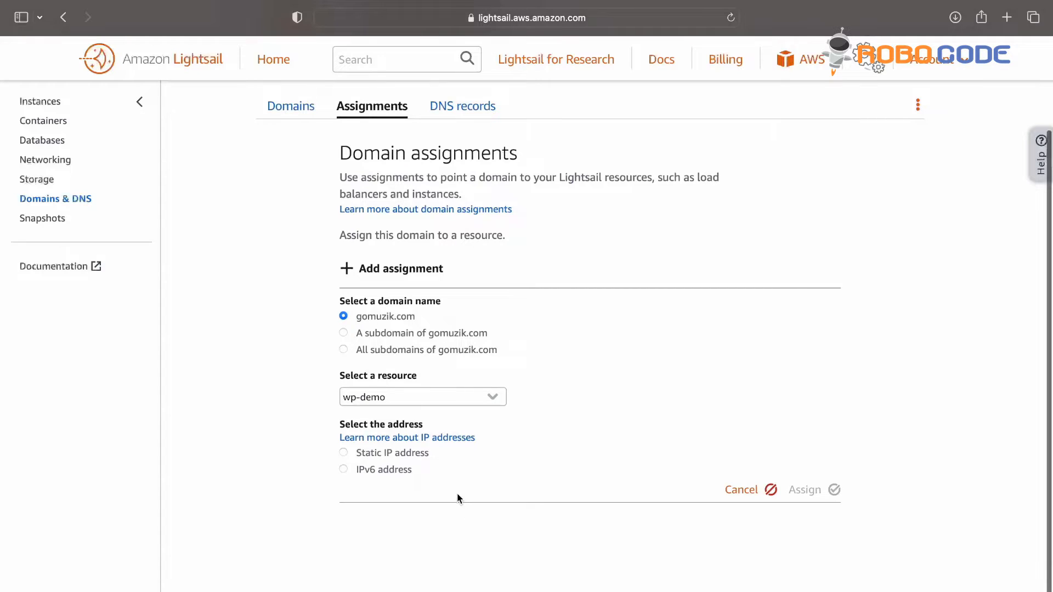
{"action": "left_click", "coordinate": [343, 453]}
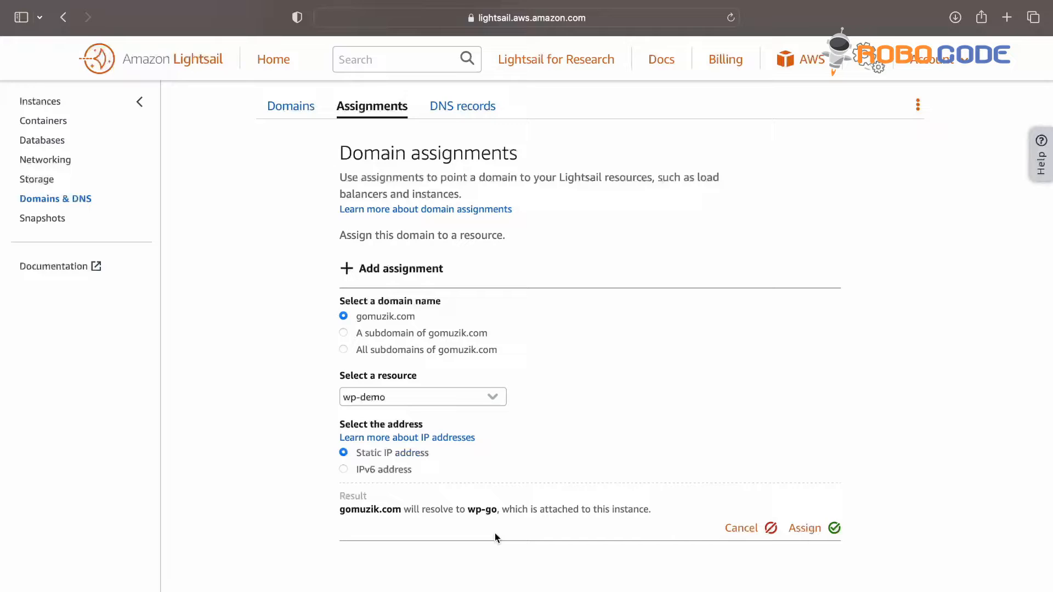
{"action": "left_click", "coordinate": [834, 529]}
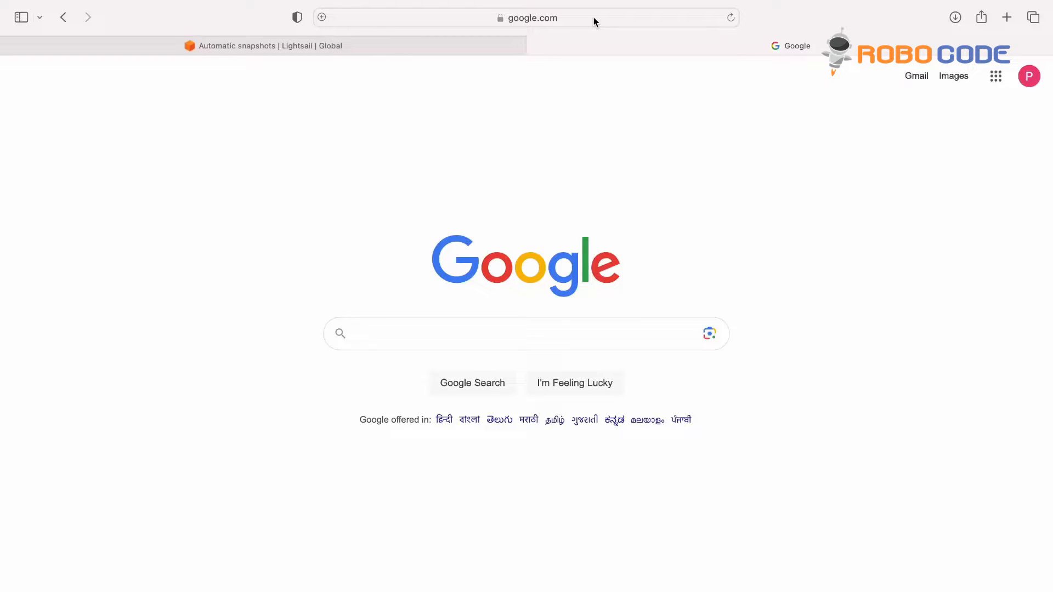
Step: Load gomuzik.com in Safari and scroll its WordPress homepage, checking the HTTP address
{"action": "left_click", "coordinate": [593, 18]}
{"action": "type", "text": "gomuzik"}
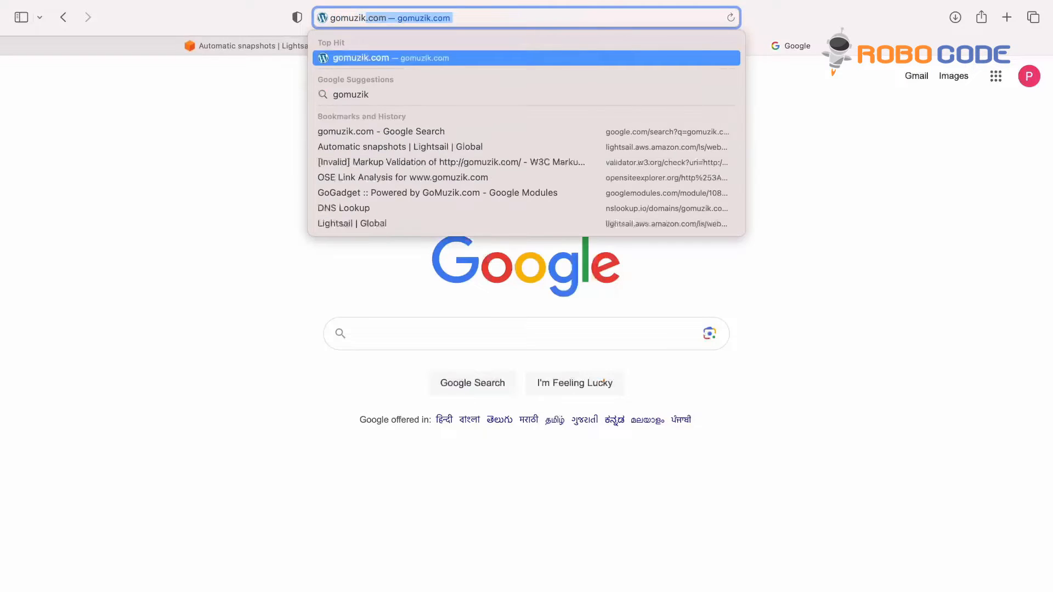
{"action": "key", "text": "Return"}
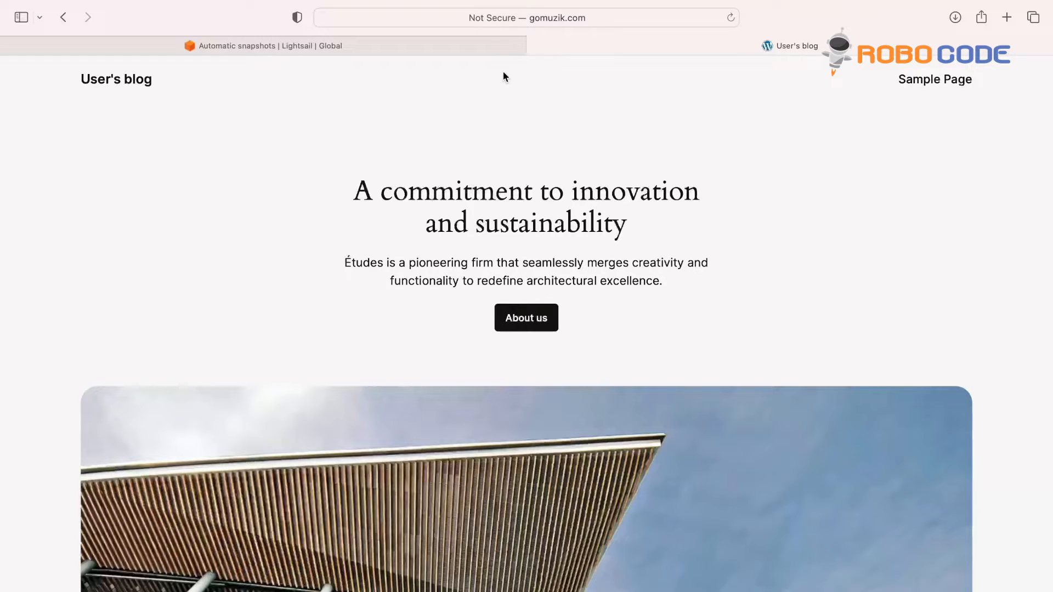
{"action": "scroll", "coordinate": [499, 199], "scroll_direction": "down", "scroll_amount": 10}
{"action": "scroll", "coordinate": [500, 199], "scroll_direction": "down", "scroll_amount": 4}
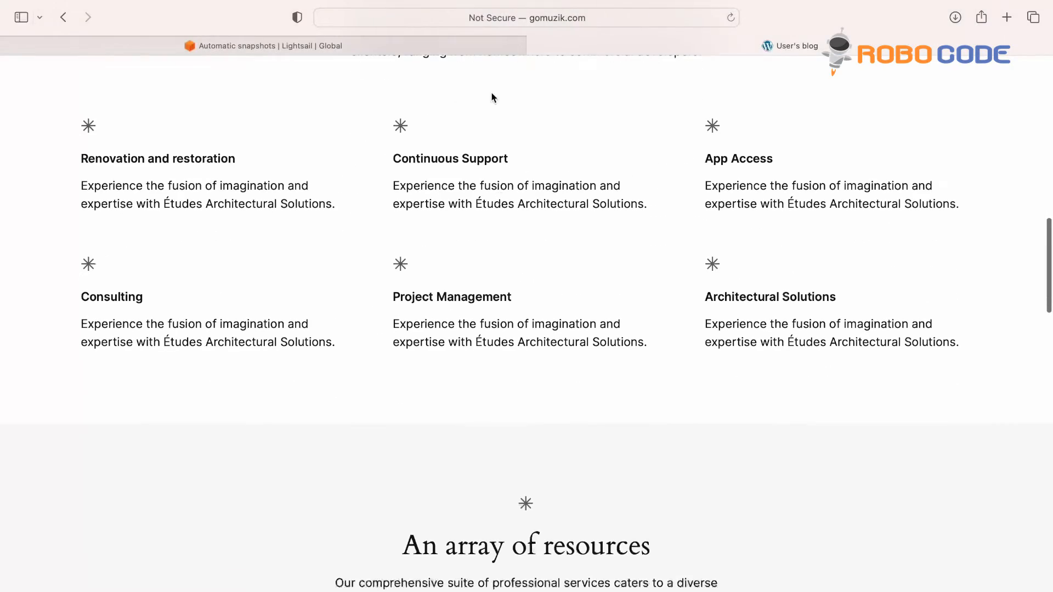
{"action": "left_click", "coordinate": [492, 18]}
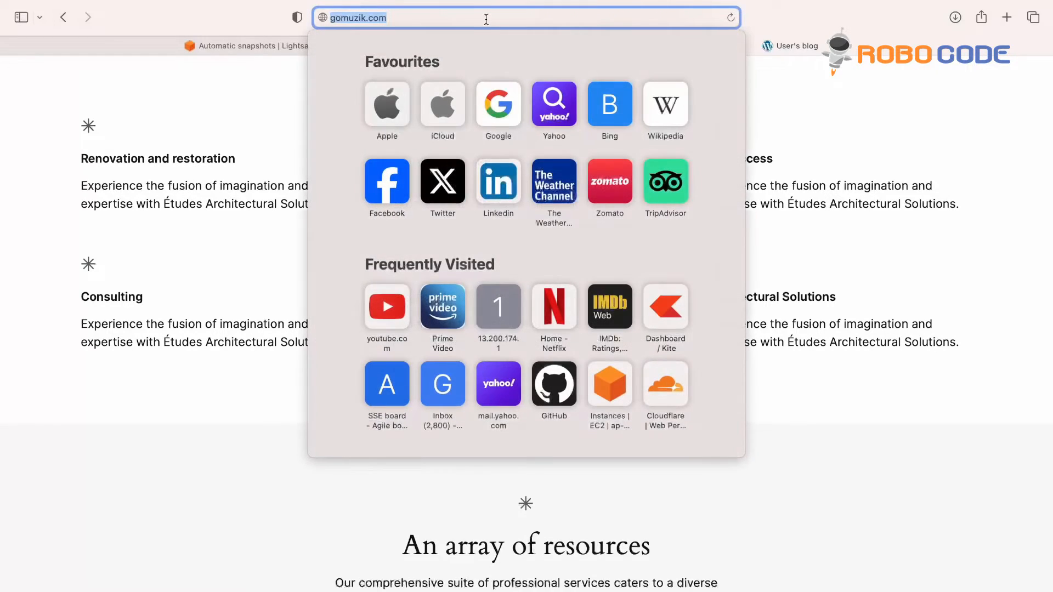
{"action": "key", "text": "Left"}
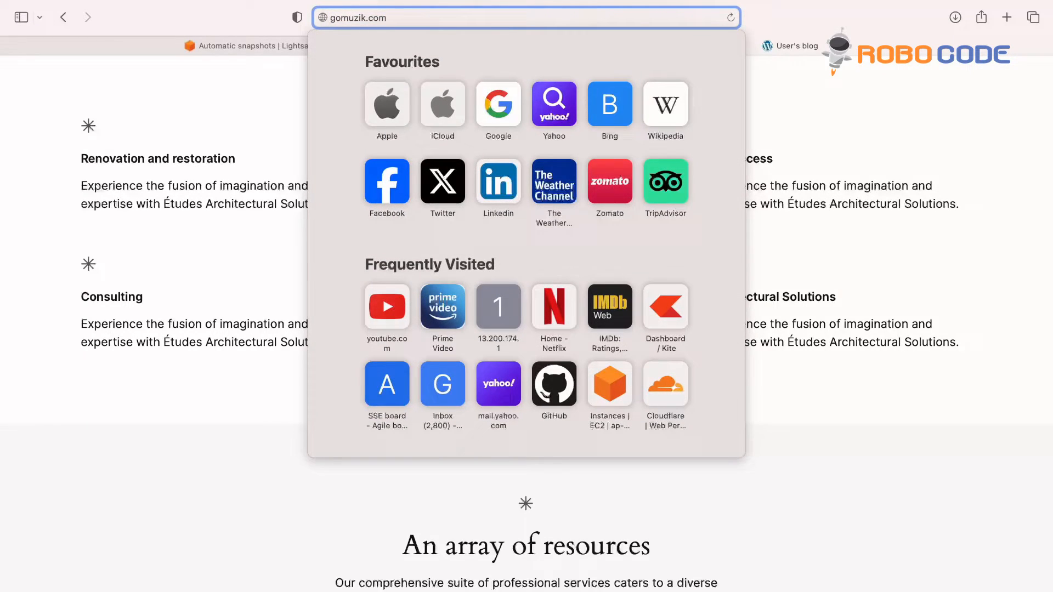
{"action": "left_click", "coordinate": [224, 143]}
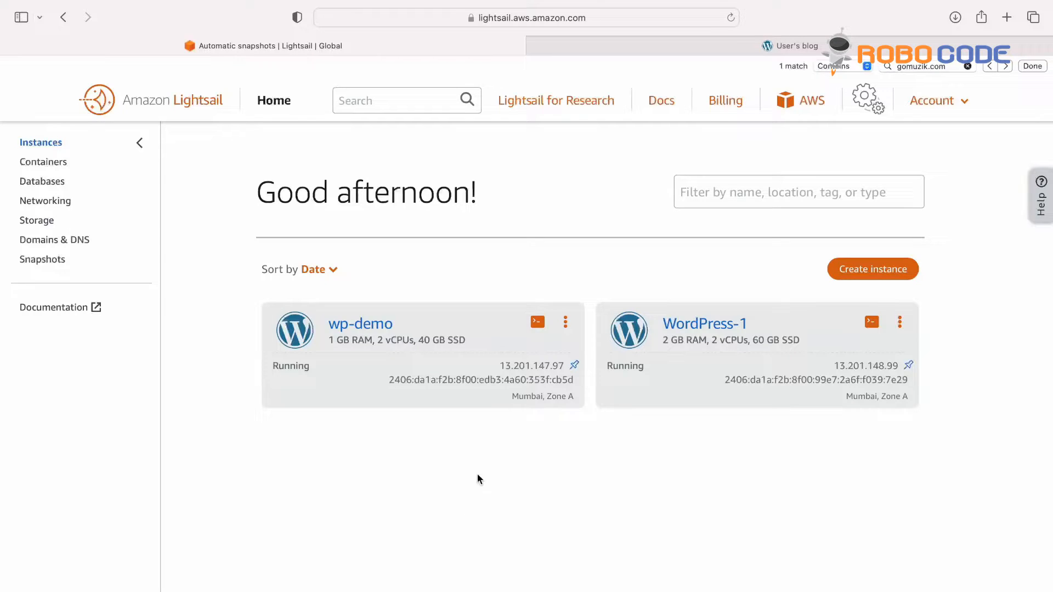
Step: Open wp-demo's browser terminal and run sudo /opt/bitnami/bncert-tool
{"action": "left_click", "coordinate": [538, 324]}
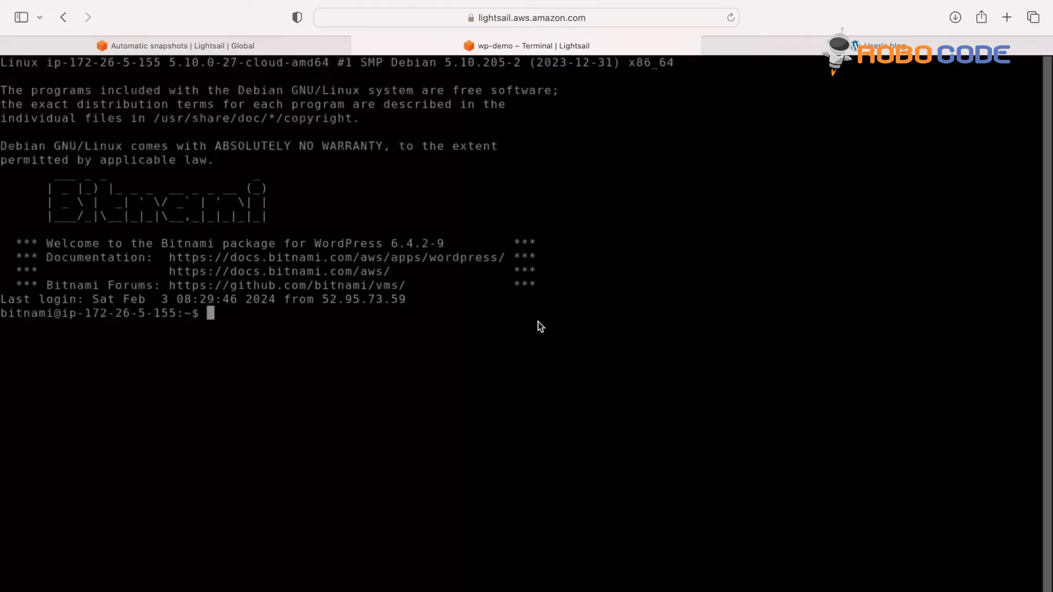
{"action": "type", "text": "sudo"}
{"action": "key", "text": "BackSpace"}
{"action": "key", "text": "BackSpace"}
{"action": "type", "text": "do /opt"}
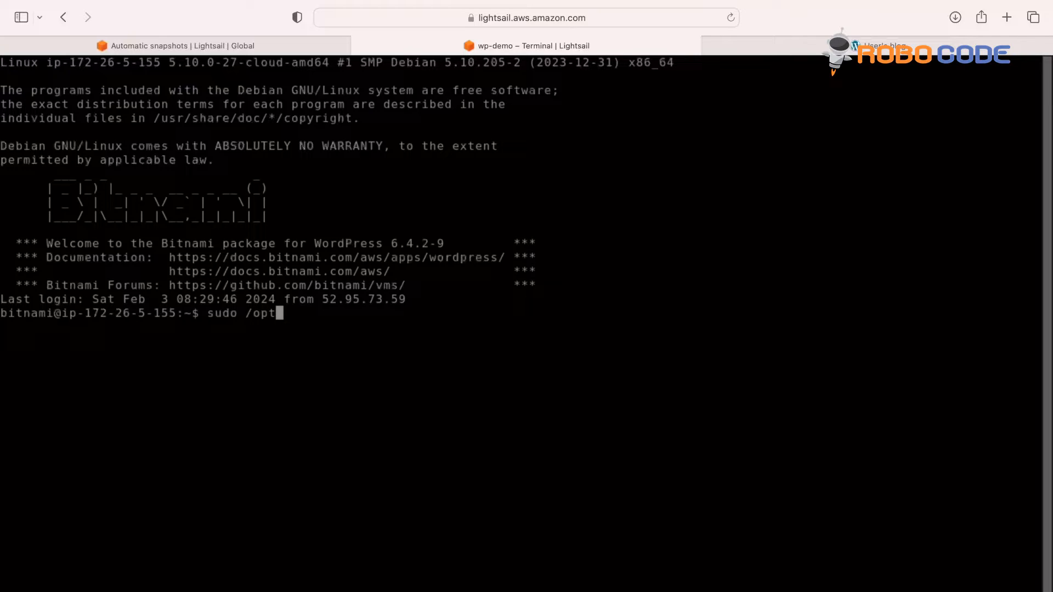
{"action": "type", "text": "/bitnami/bnc"}
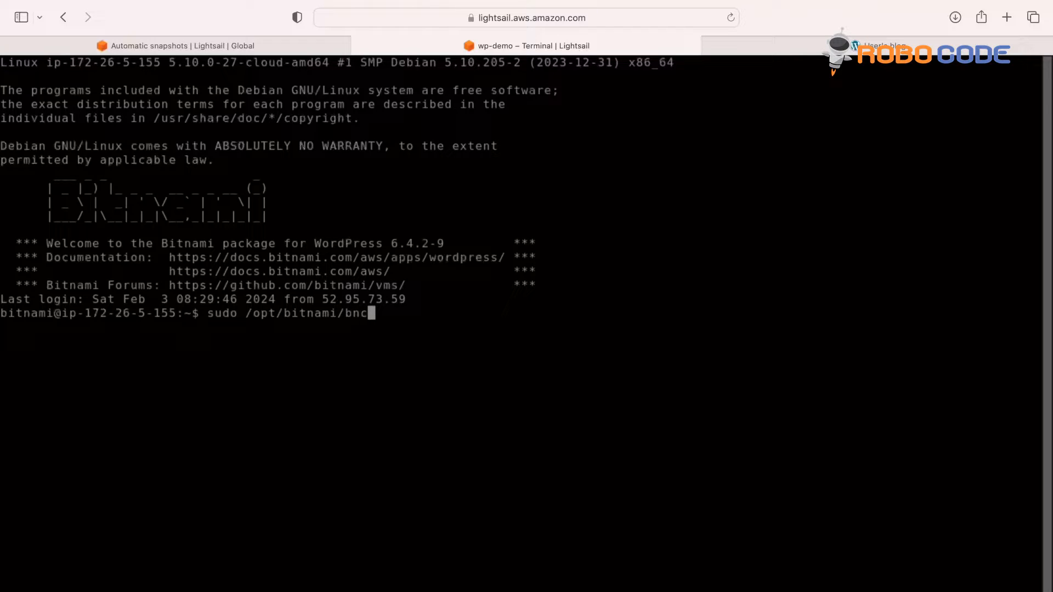
{"action": "type", "text": "ert-tool"}
{"action": "key", "text": "Return"}
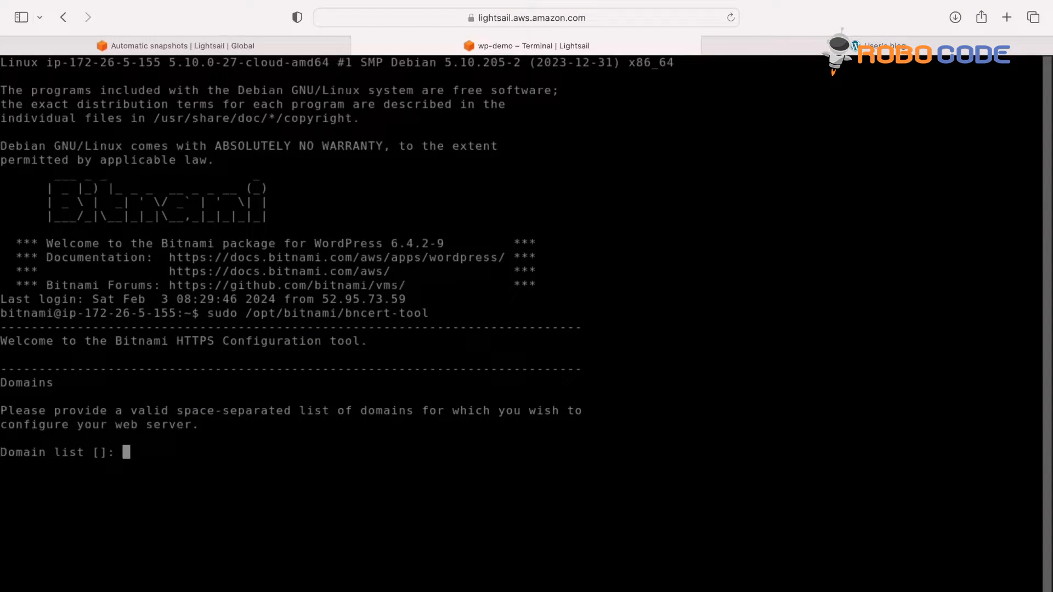
{"action": "type", "text": "www.gomuz"}
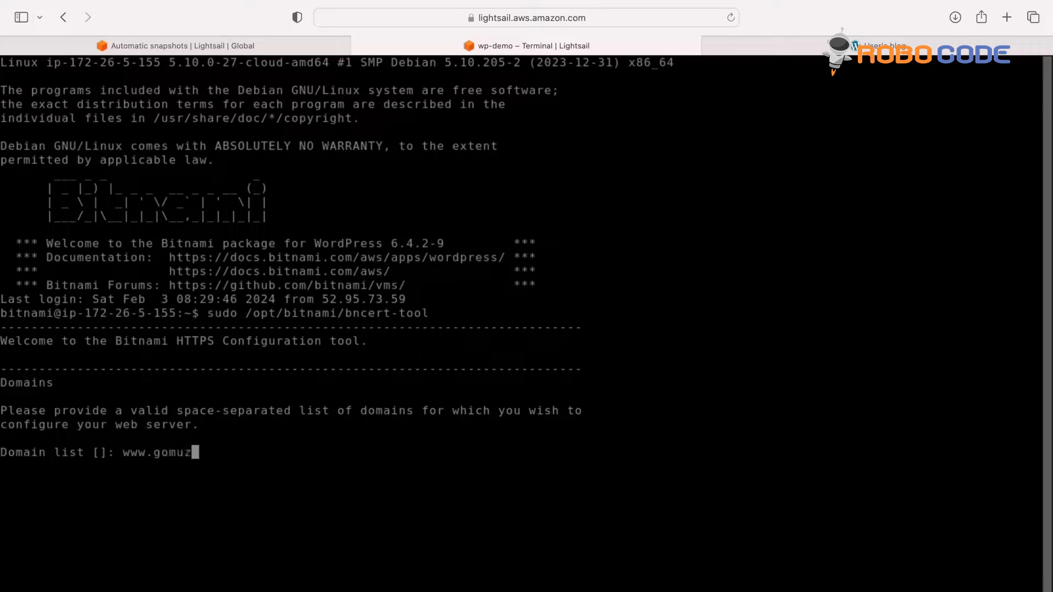
{"action": "type", "text": "ik.com gomuzik.c"}
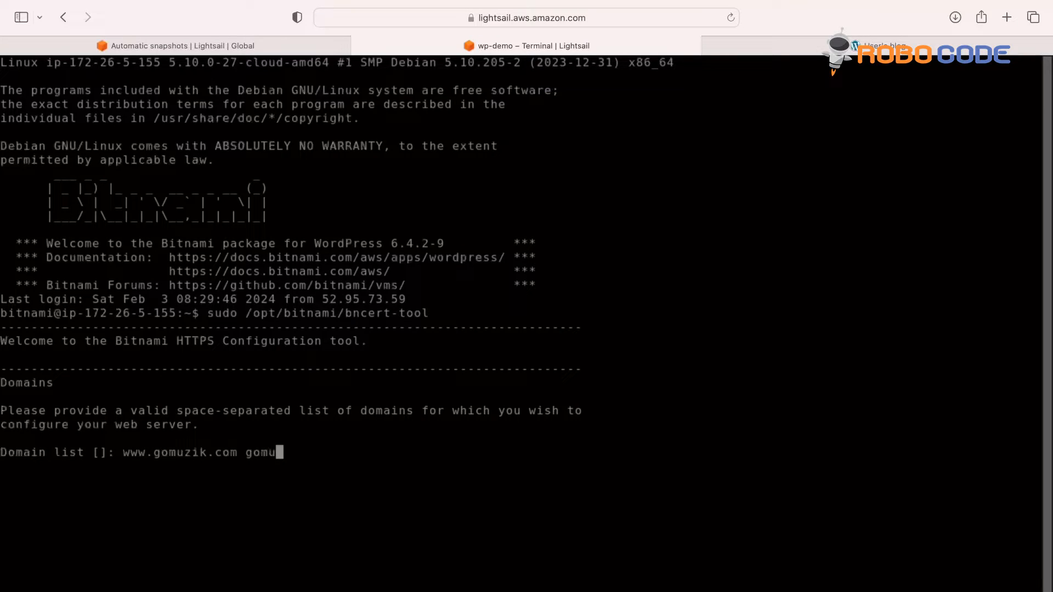
{"action": "type", "text": "om"}
{"action": "key", "text": "Return"}
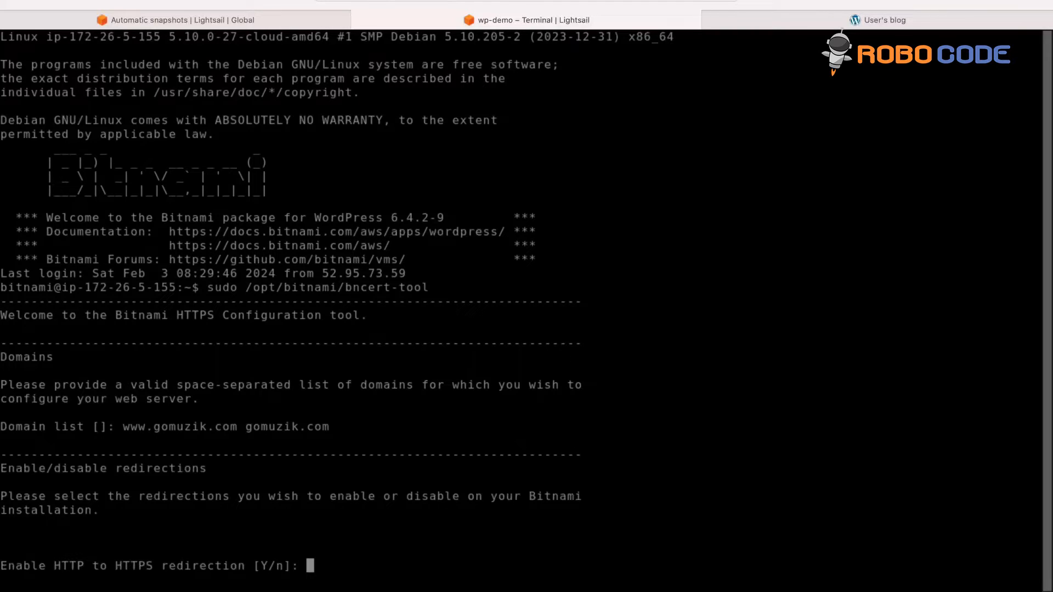
{"action": "type", "text": "Y"}
{"action": "key", "text": "Return"}
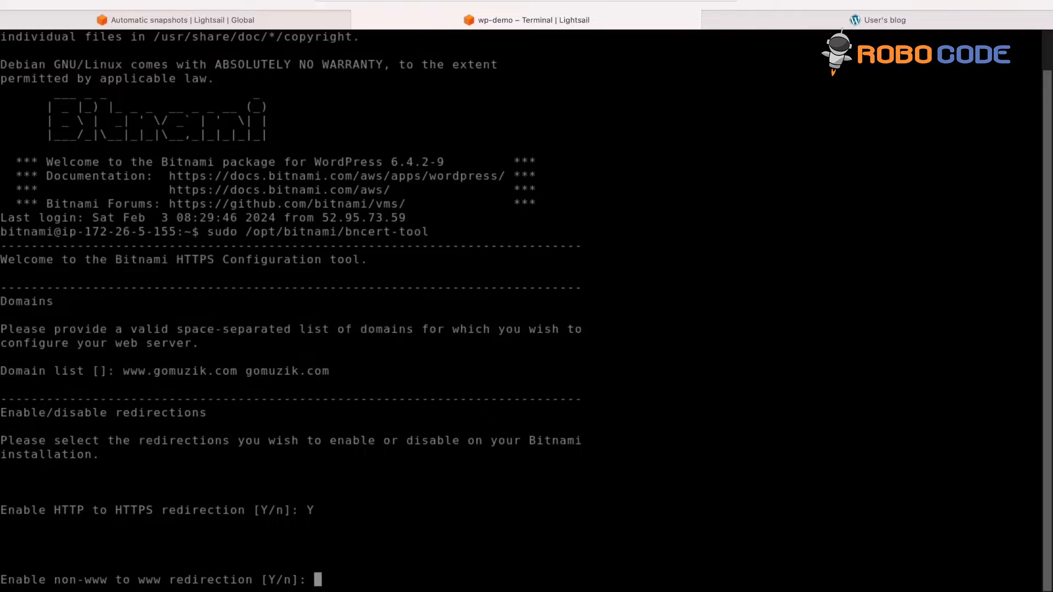
{"action": "type", "text": "Y"}
{"action": "key", "text": "Return"}
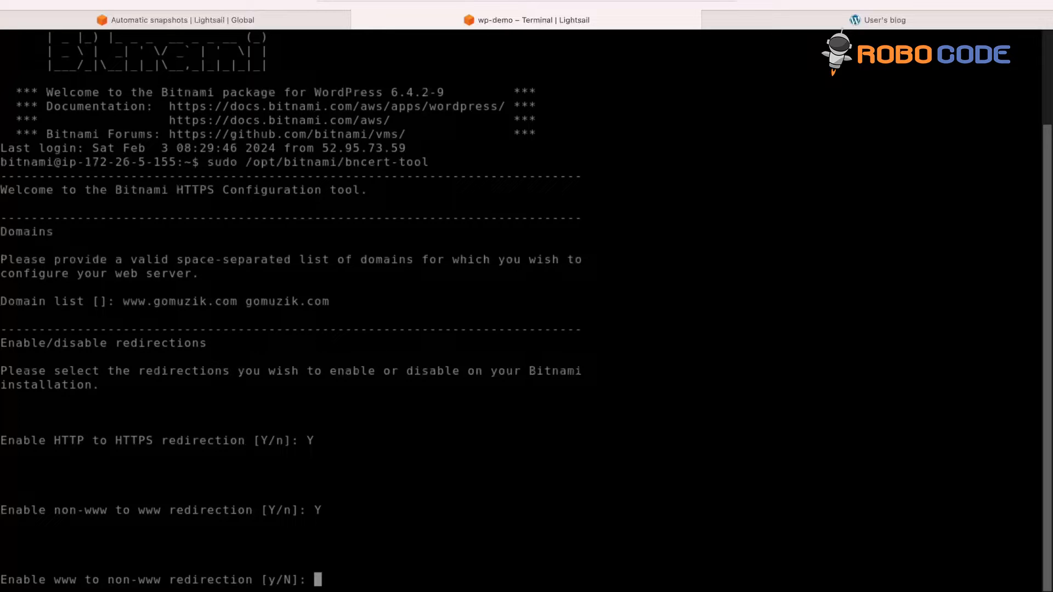
{"action": "type", "text": "n"}
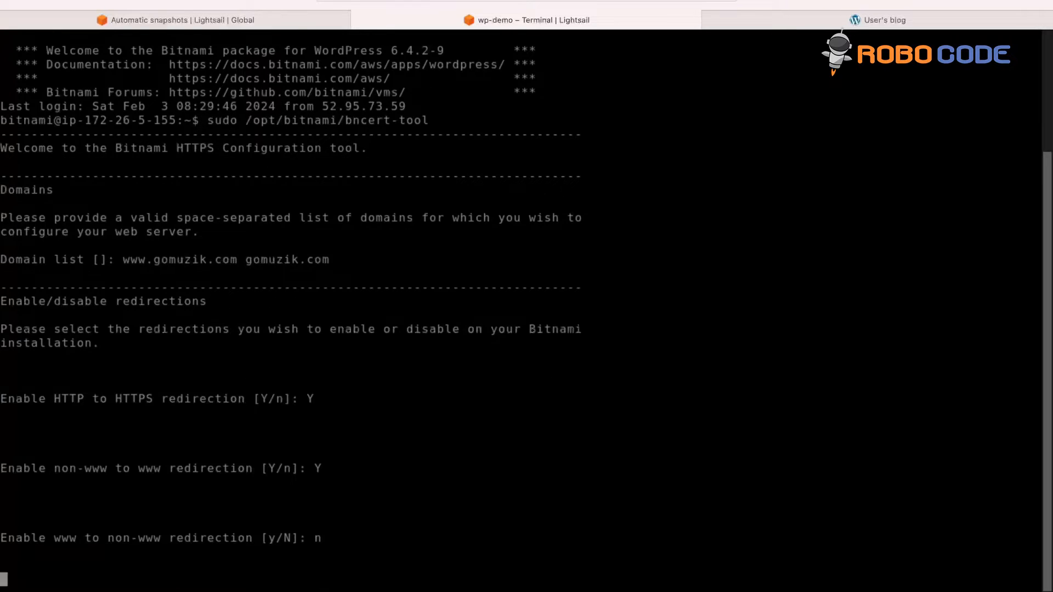
{"action": "key", "text": "Return"}
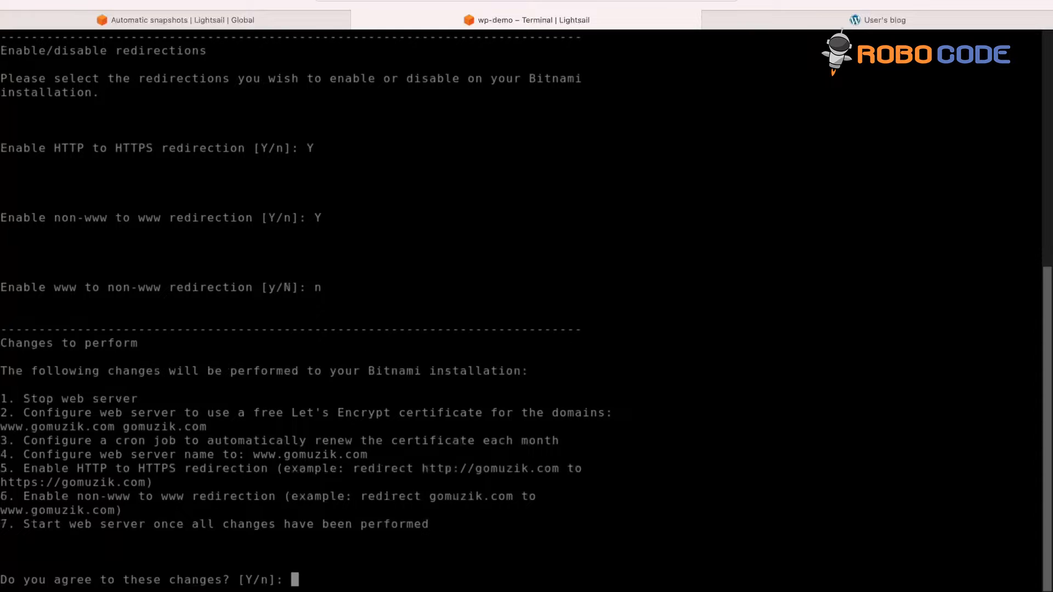
Step: Approve the listed changes and Let's Encrypt Subscriber Agreement, then dismiss the success report
{"action": "type", "text": "Y"}
{"action": "key", "text": "Return"}
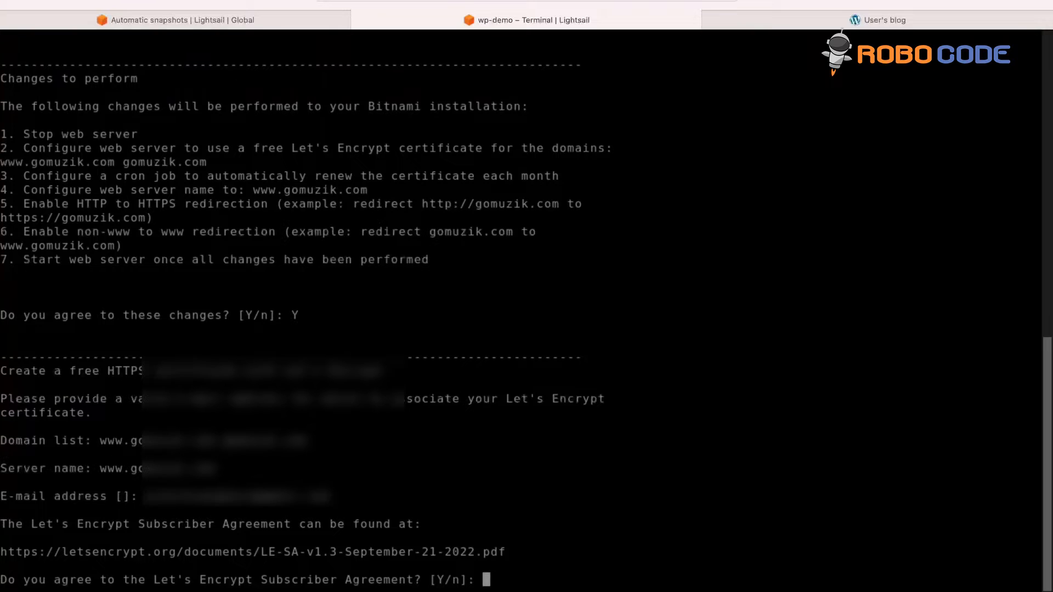
{"action": "type", "text": "Y"}
{"action": "key", "text": "Return"}
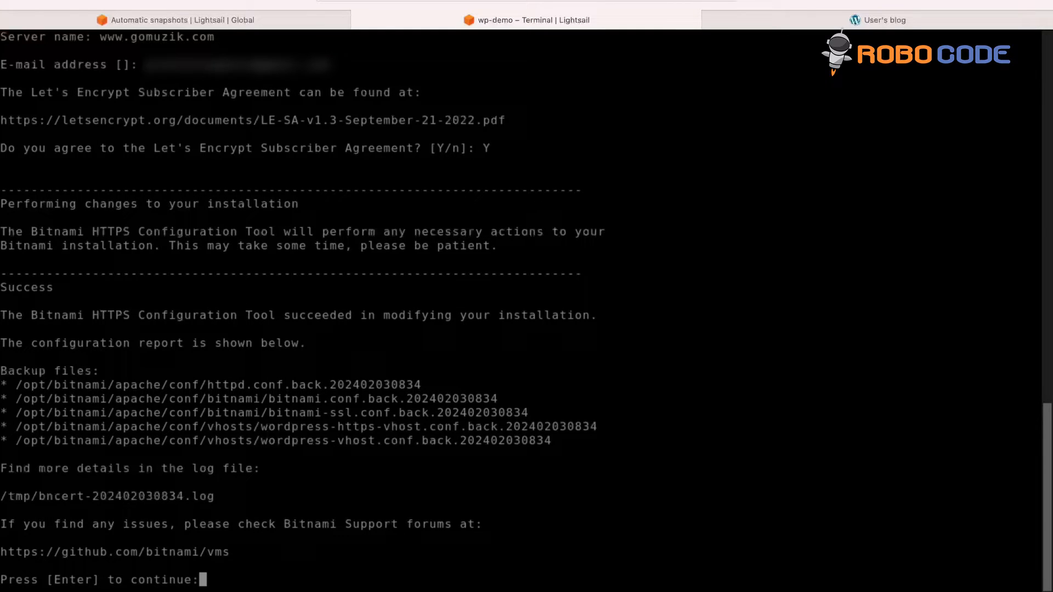
{"action": "key", "text": "Return"}
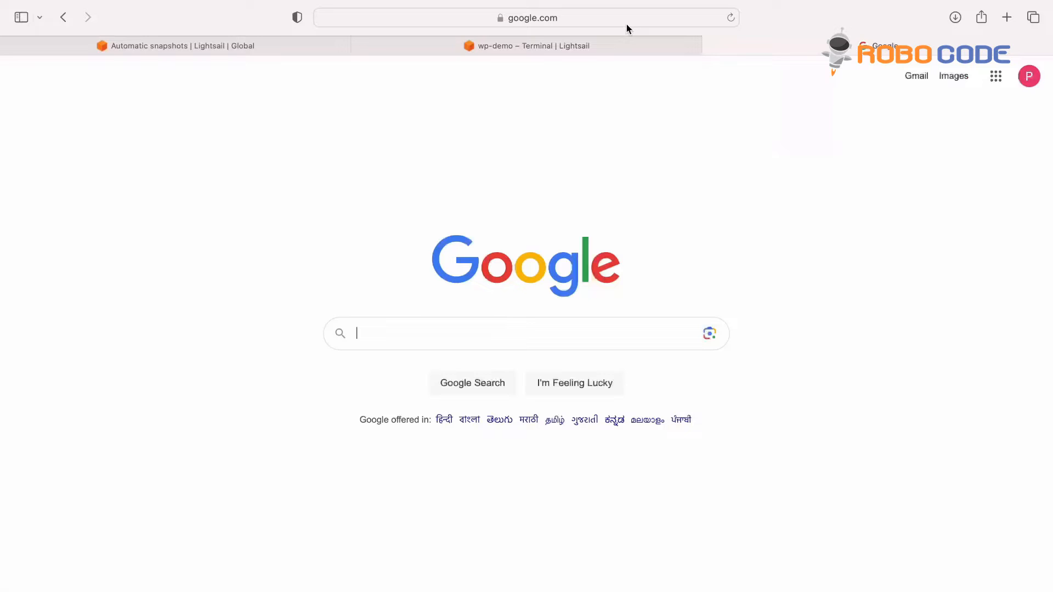
{"action": "left_click", "coordinate": [626, 23]}
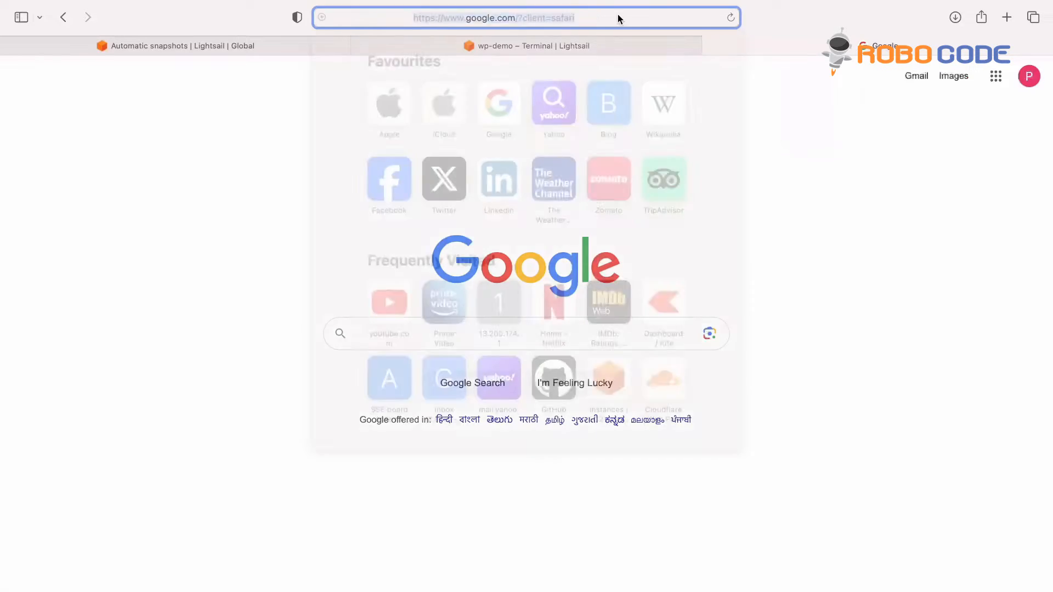
{"action": "type", "text": "gomuzi"}
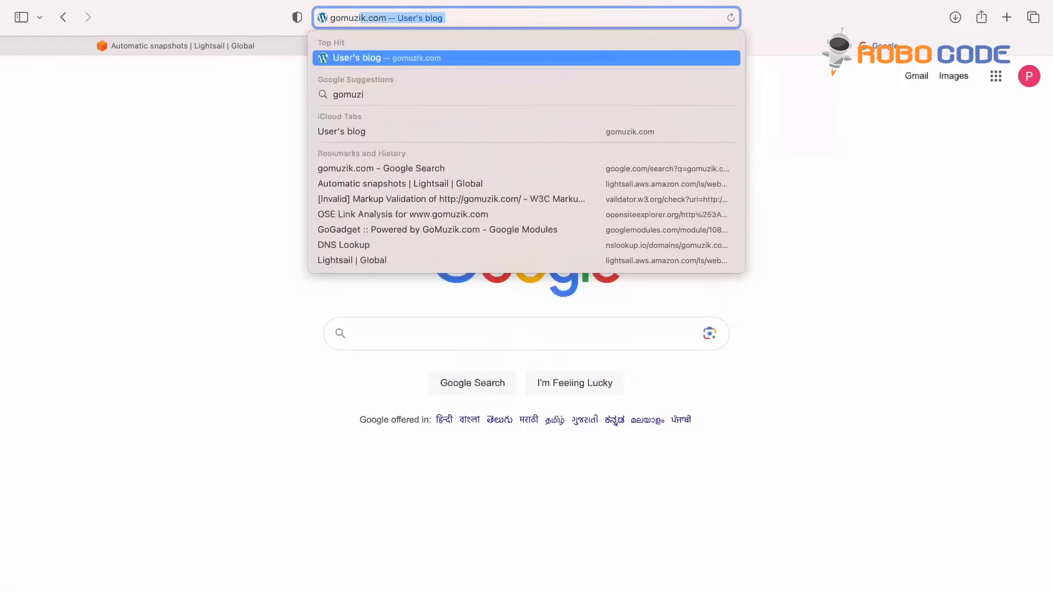
{"action": "key", "text": "Return"}
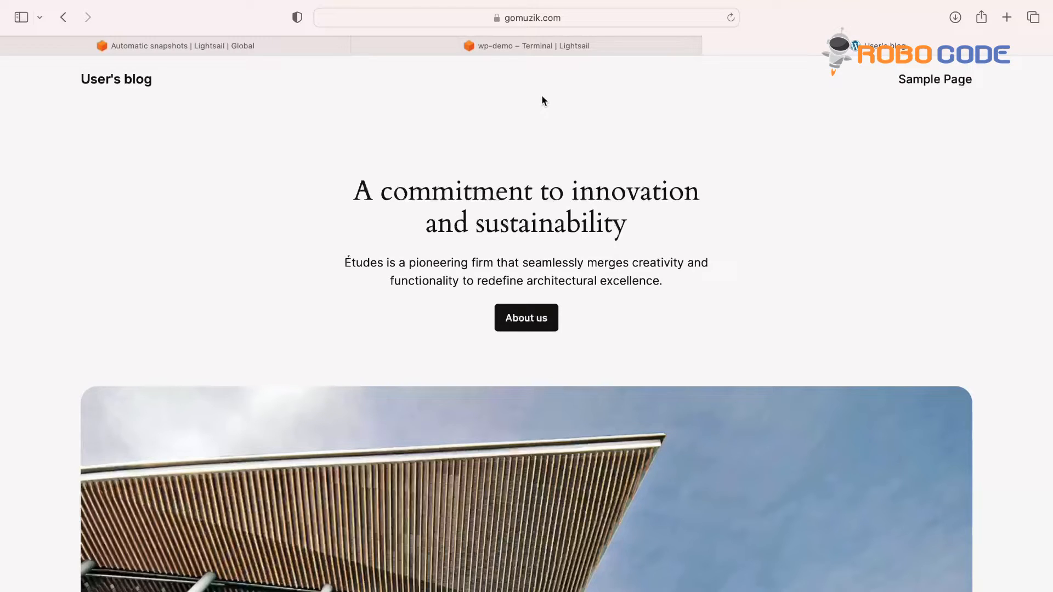
{"action": "left_click", "coordinate": [497, 19]}
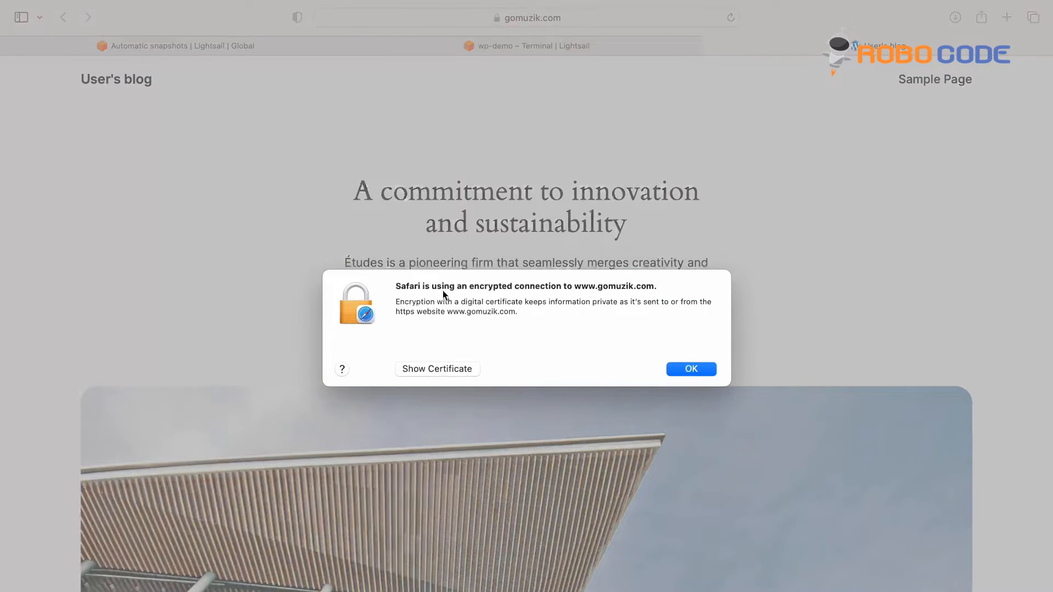
{"action": "left_click", "coordinate": [451, 375]}
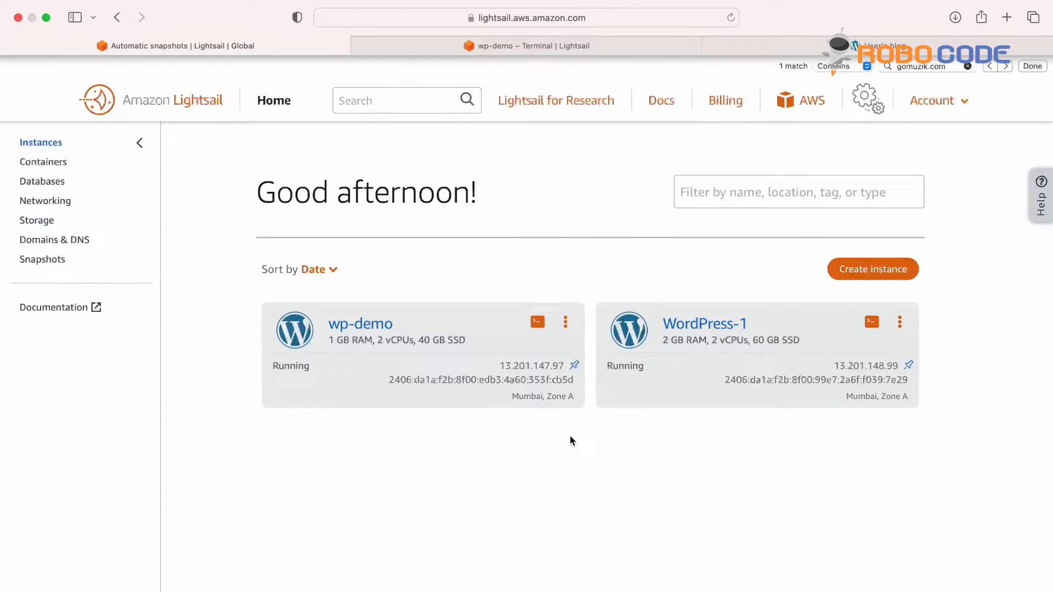
Step: Stop the wp-demo instance
{"action": "left_click", "coordinate": [565, 323]}
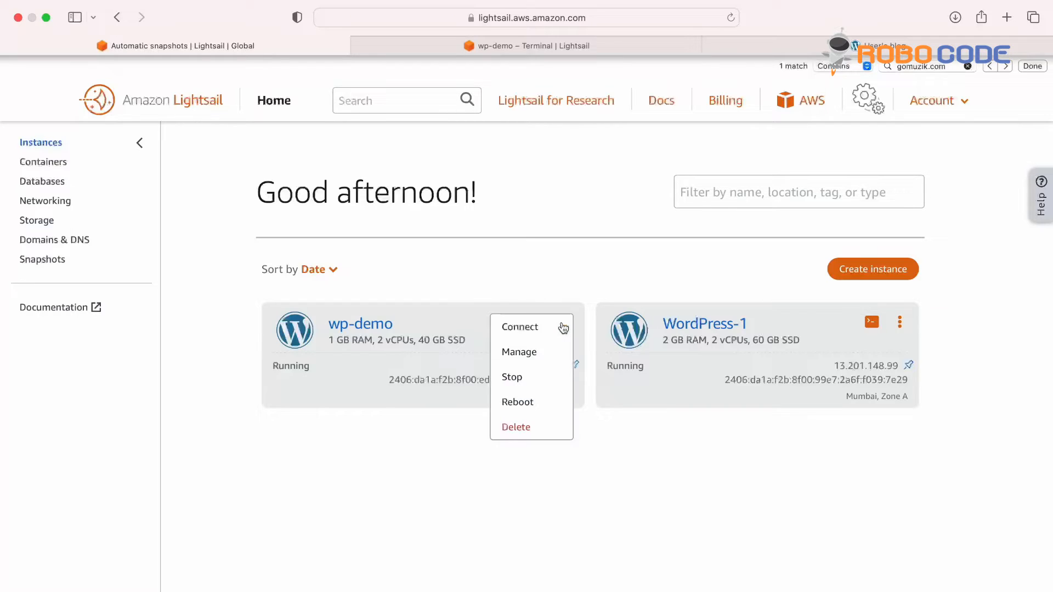
{"action": "left_click", "coordinate": [518, 383]}
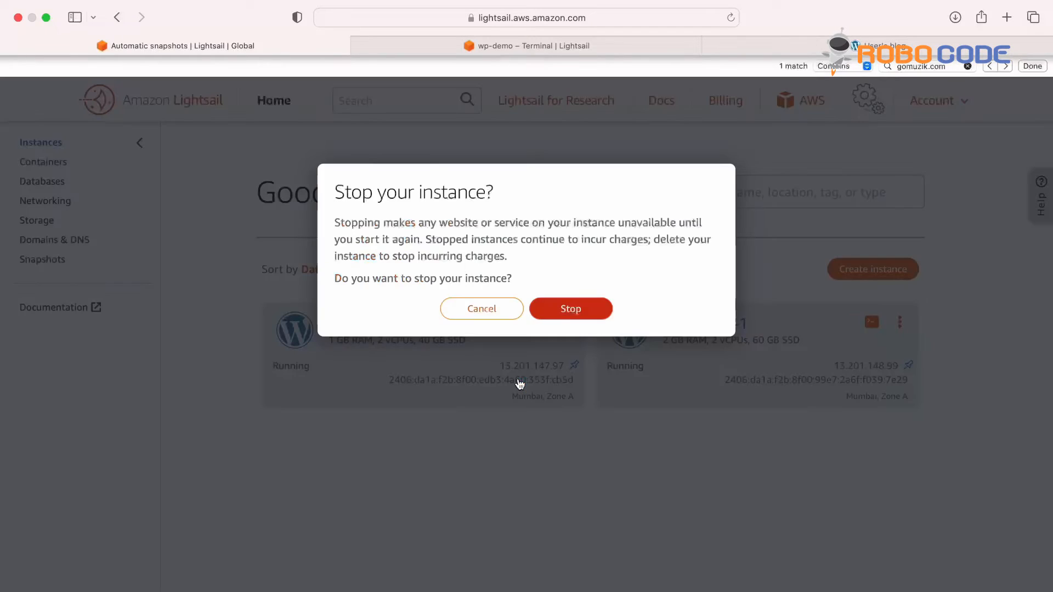
{"action": "left_click", "coordinate": [581, 310]}
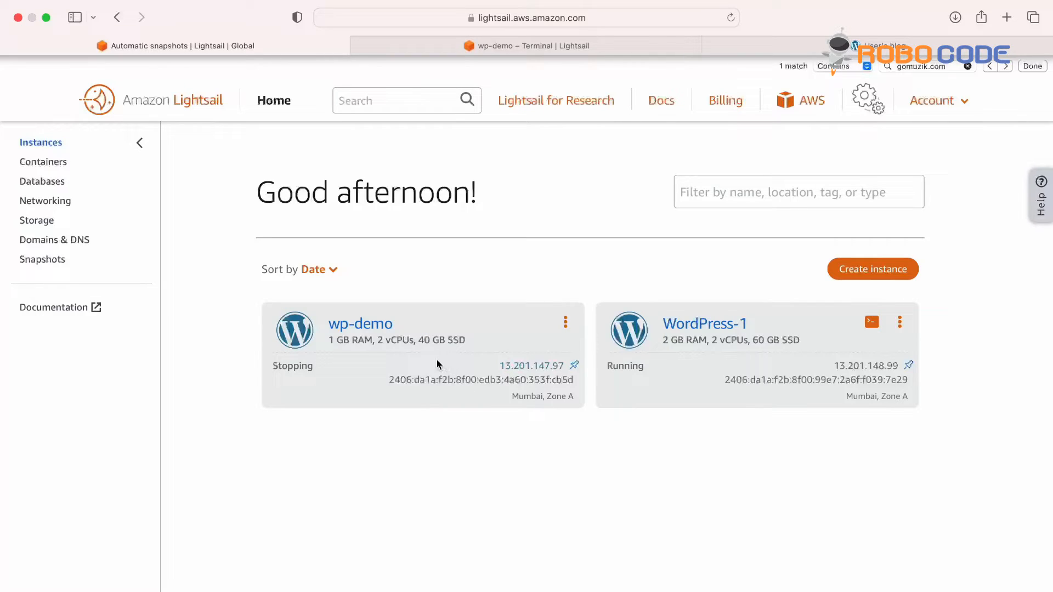
Step: Try creating a manual wp-demo snapshot named wp-demo-go, then dismiss the resulting error
{"action": "left_click", "coordinate": [375, 328]}
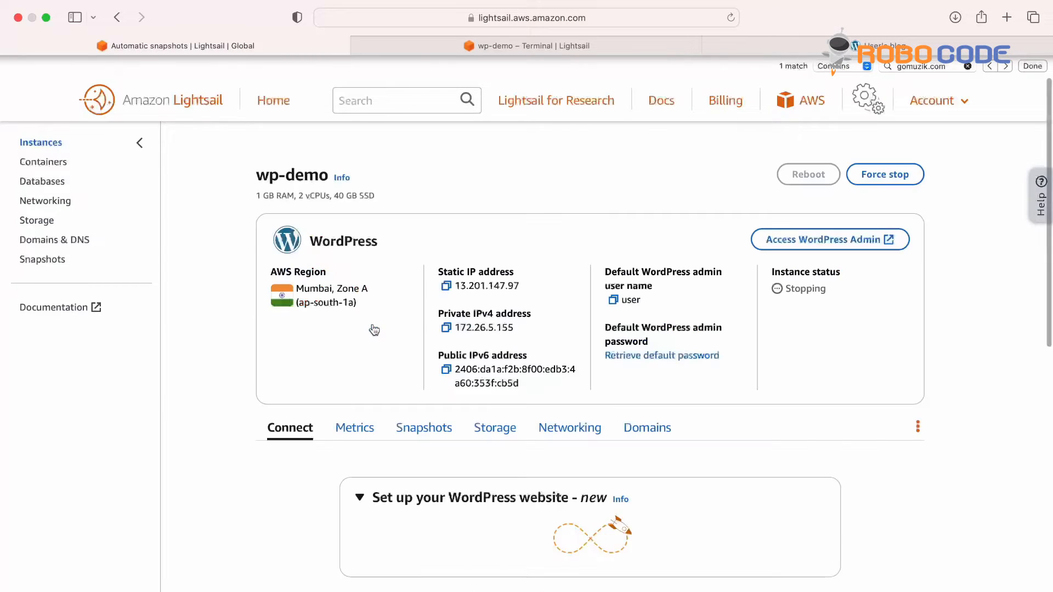
{"action": "left_click", "coordinate": [428, 428]}
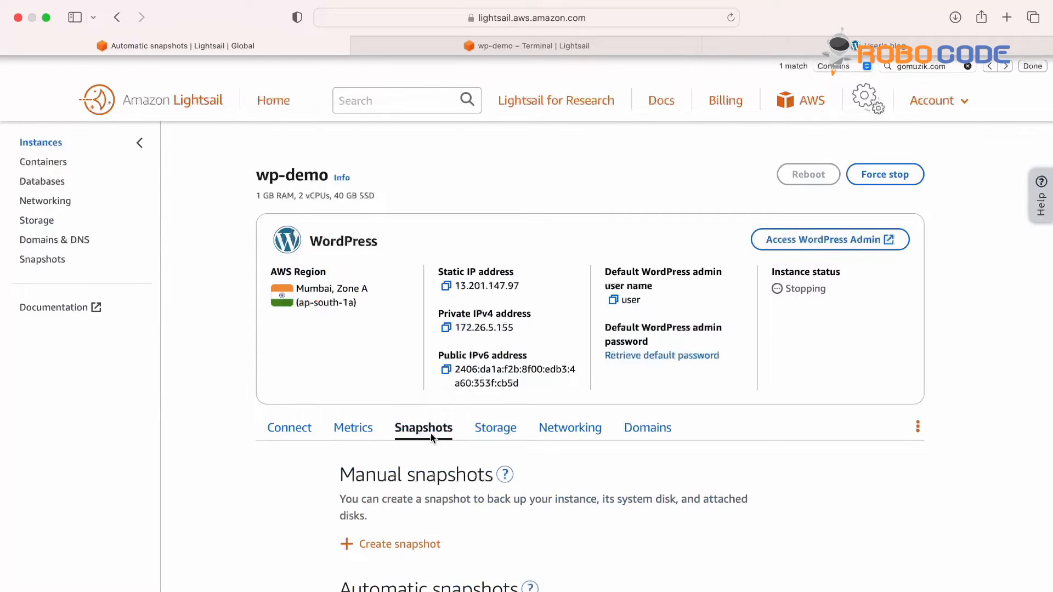
{"action": "scroll", "coordinate": [430, 434], "scroll_direction": "down", "scroll_amount": 3}
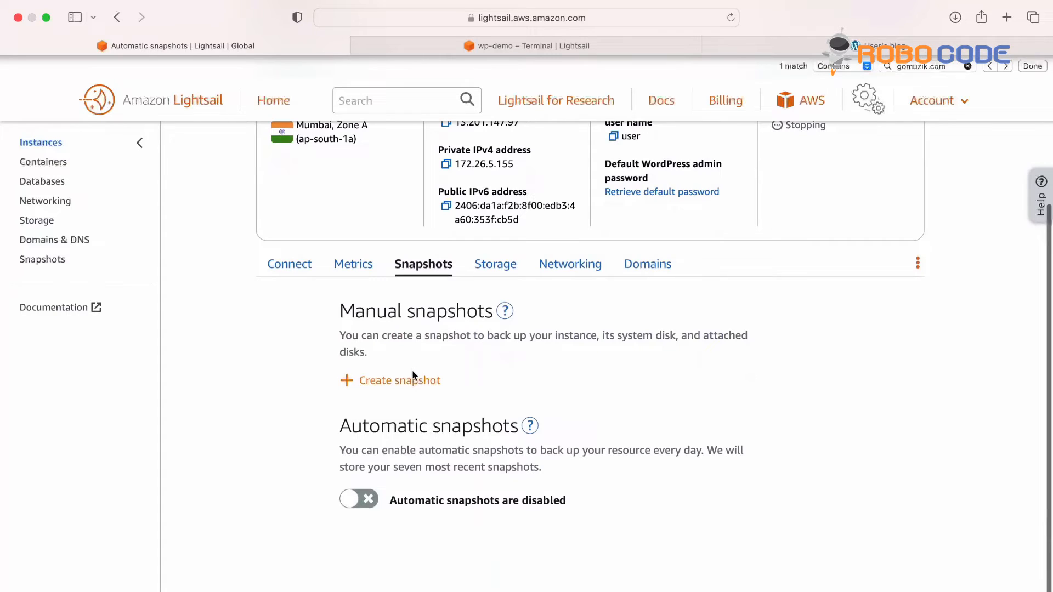
{"action": "left_click", "coordinate": [413, 382]}
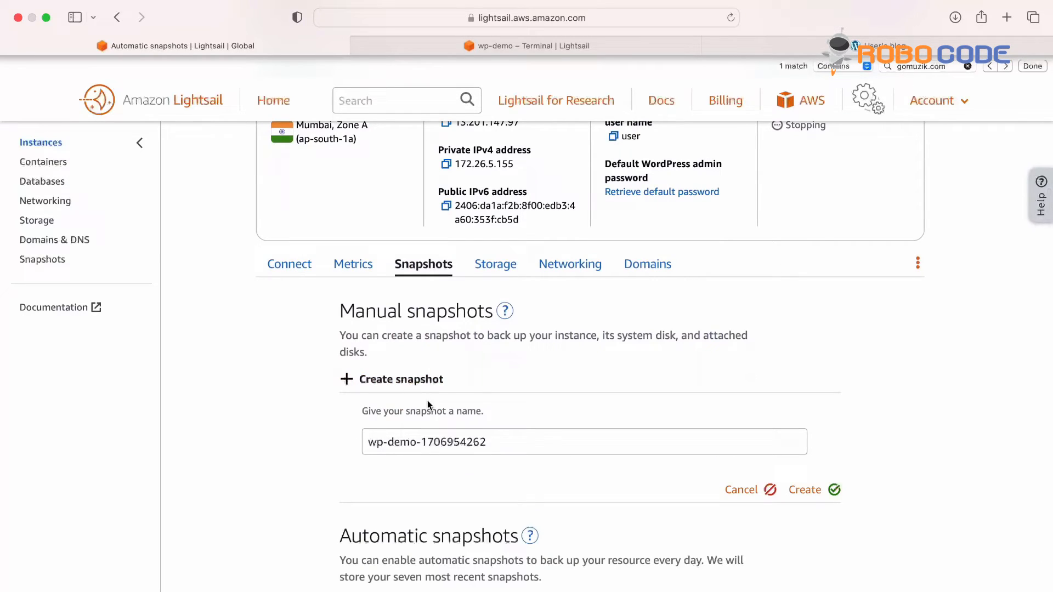
{"action": "left_click", "coordinate": [503, 442]}
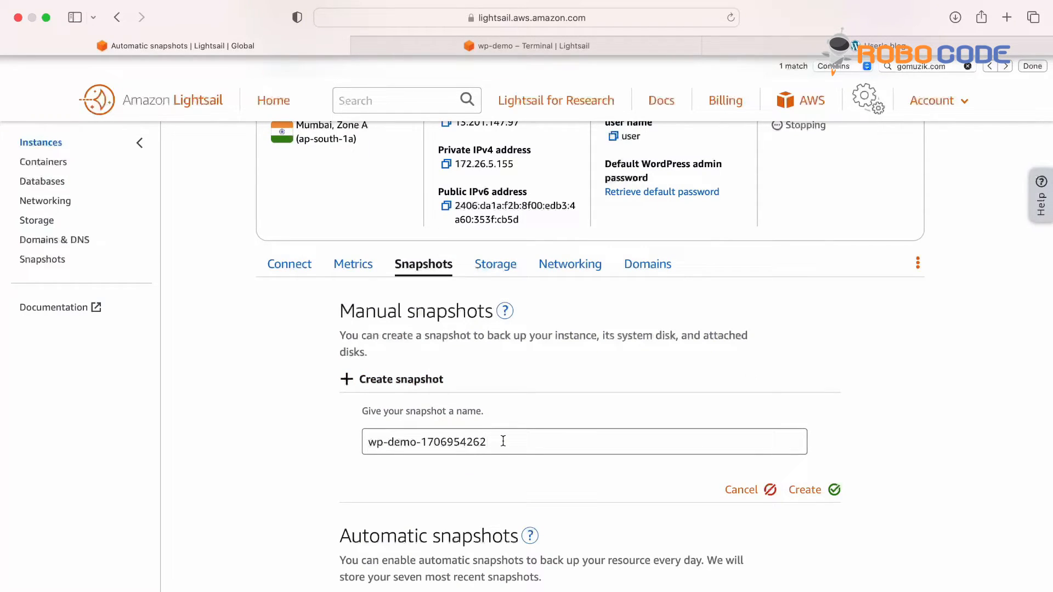
{"action": "key", "text": "BackSpace"}
{"action": "key", "text": "BackSpace"}
{"action": "key", "text": "BackSpace"}
{"action": "key", "text": "BackSpace"}
{"action": "key", "text": "BackSpace"}
{"action": "key", "text": "BackSpace"}
{"action": "key", "text": "BackSpace"}
{"action": "key", "text": "BackSpace"}
{"action": "key", "text": "BackSpace"}
{"action": "key", "text": "BackSpace"}
{"action": "type", "text": "go"}
{"action": "left_click", "coordinate": [826, 495]}
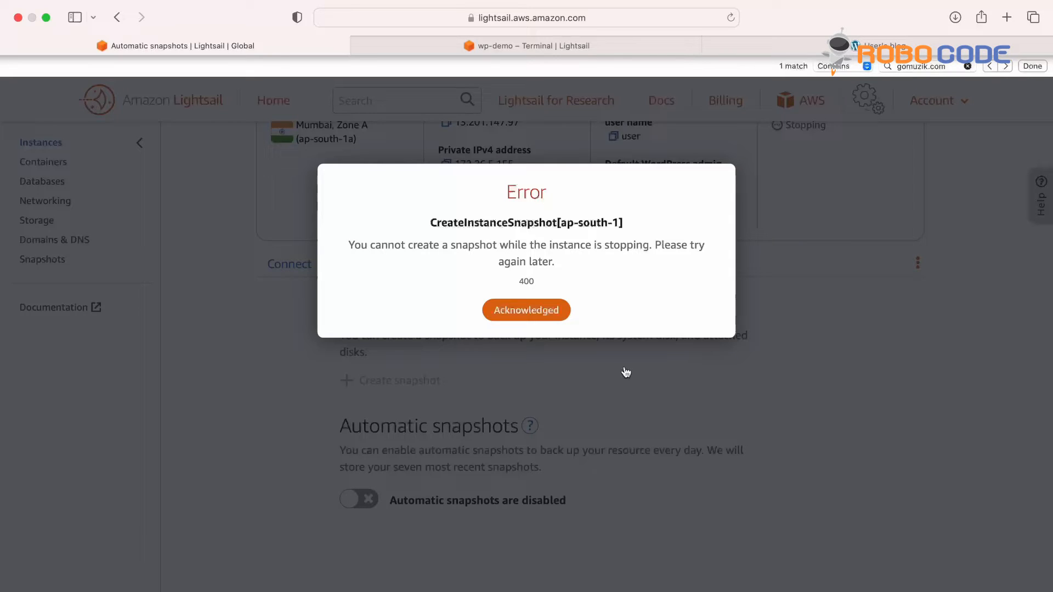
{"action": "left_click", "coordinate": [540, 315]}
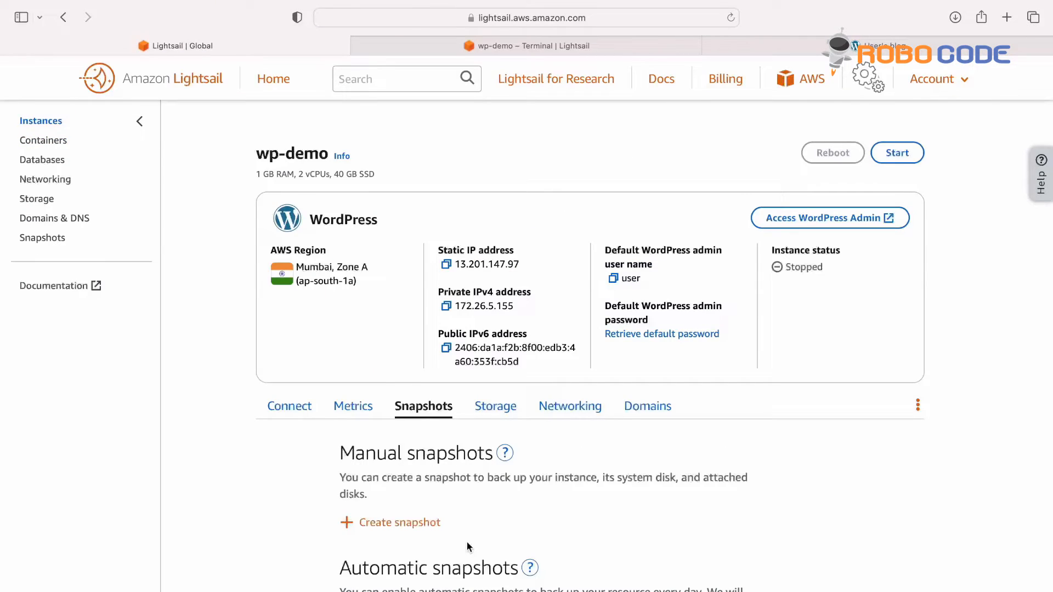
Step: Retry the wp-demo-go snapshot and reload to check its progress
{"action": "left_click", "coordinate": [405, 525]}
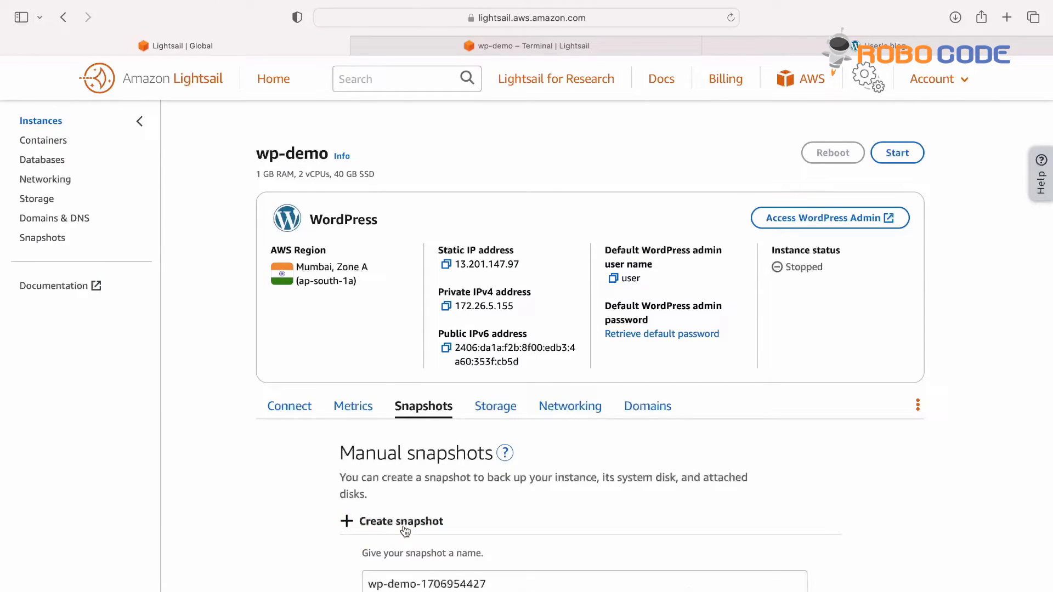
{"action": "left_click", "coordinate": [504, 585]}
{"action": "key", "text": "BackSpace"}
{"action": "key", "text": "BackSpace"}
{"action": "key", "text": "BackSpace"}
{"action": "key", "text": "BackSpace"}
{"action": "key", "text": "BackSpace"}
{"action": "key", "text": "BackSpace"}
{"action": "key", "text": "BackSpace"}
{"action": "key", "text": "BackSpace"}
{"action": "key", "text": "BackSpace"}
{"action": "key", "text": "BackSpace"}
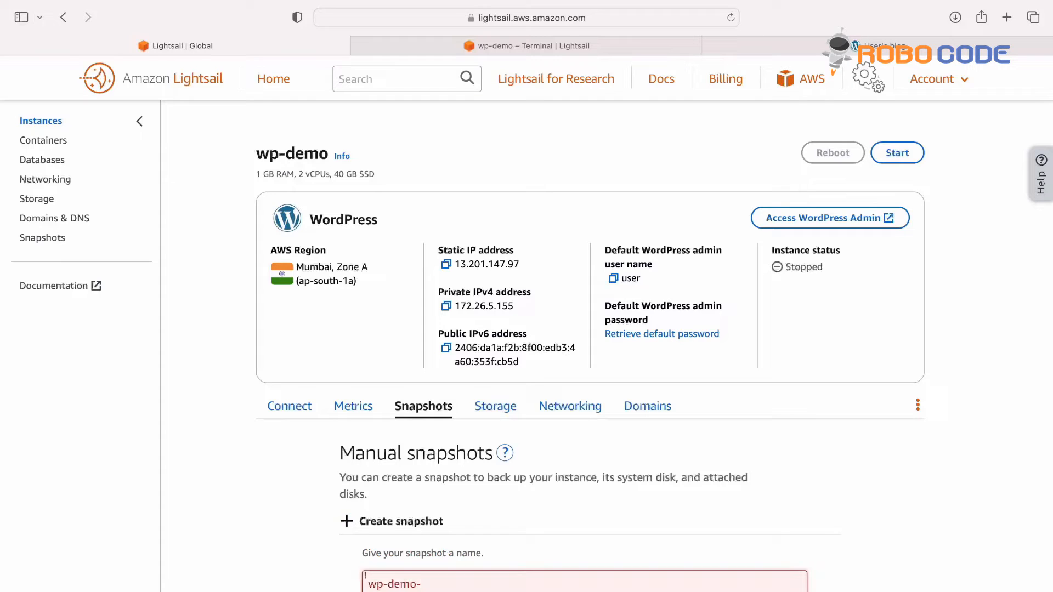
{"action": "type", "text": "go"}
{"action": "scroll", "coordinate": [739, 496], "scroll_direction": "down", "scroll_amount": 3}
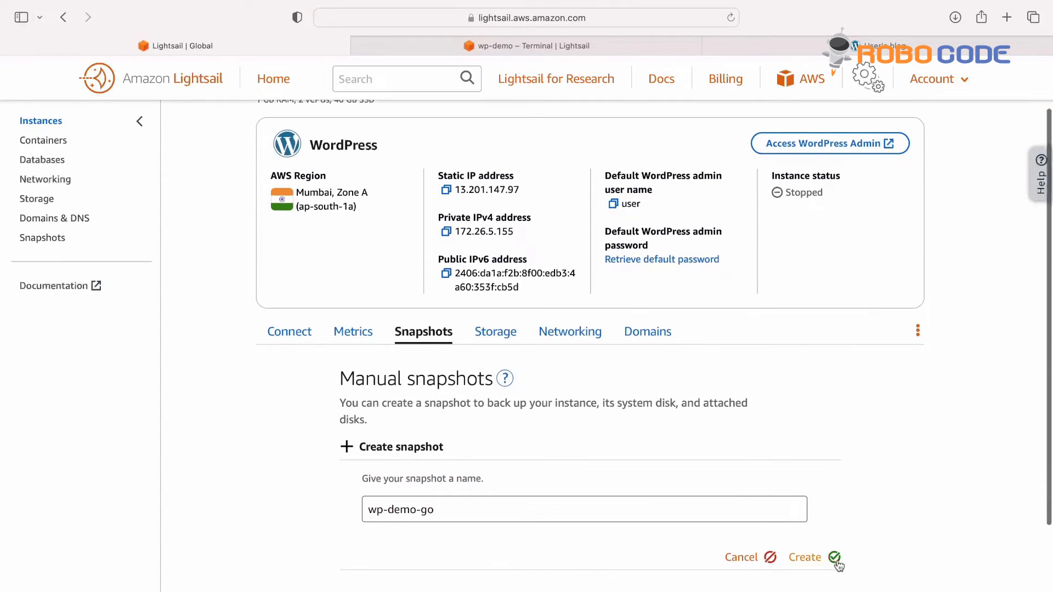
{"action": "left_click", "coordinate": [831, 559]}
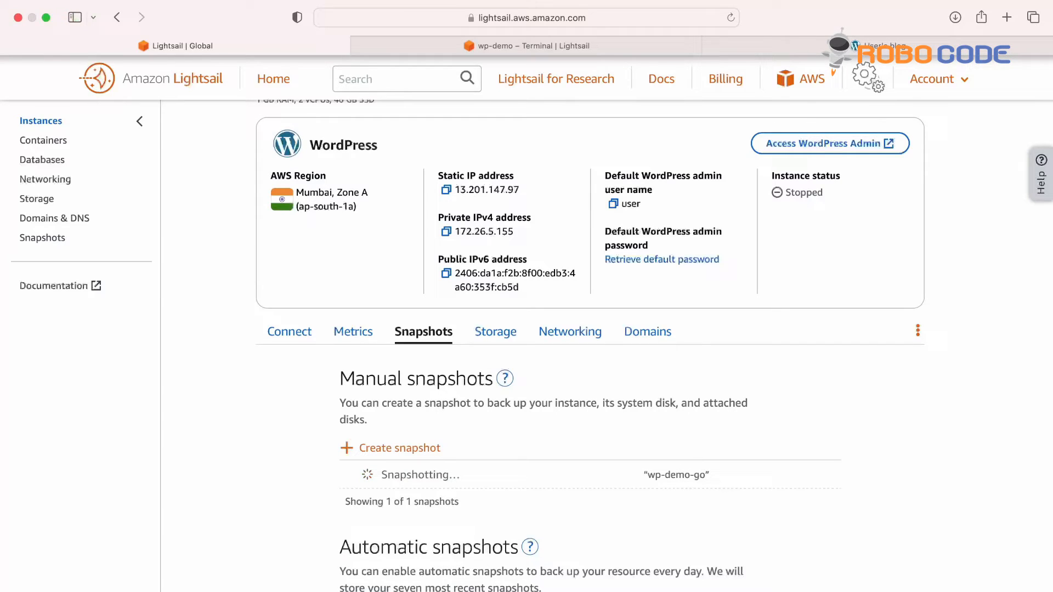
{"action": "left_click", "coordinate": [731, 18]}
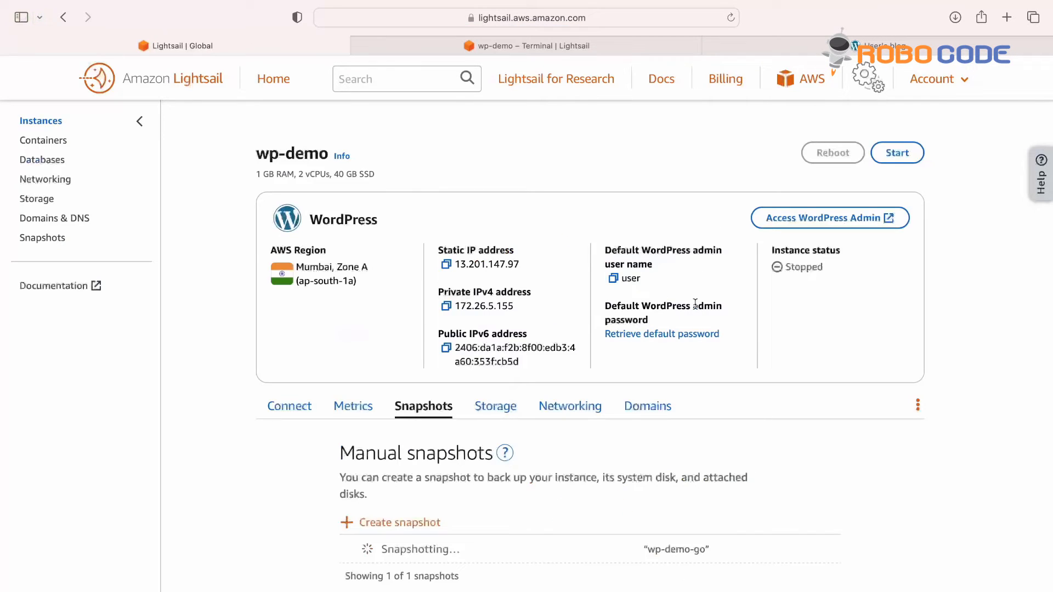
{"action": "scroll", "coordinate": [696, 304], "scroll_direction": "down", "scroll_amount": 3}
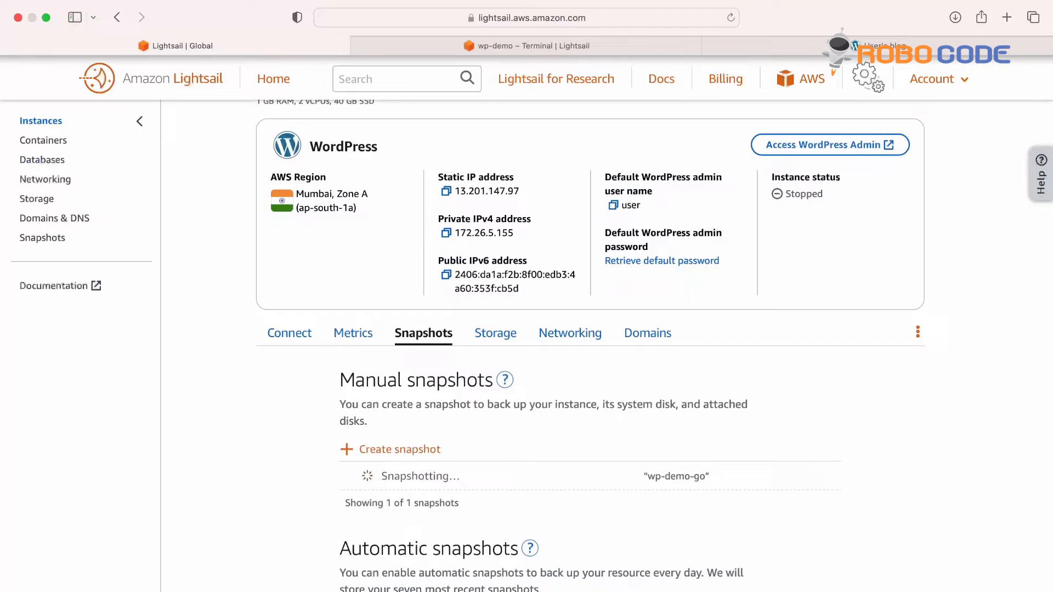
Step: Start a new instance from the wp-demo-go snapshot and scroll to the size plans
{"action": "left_click", "coordinate": [833, 478]}
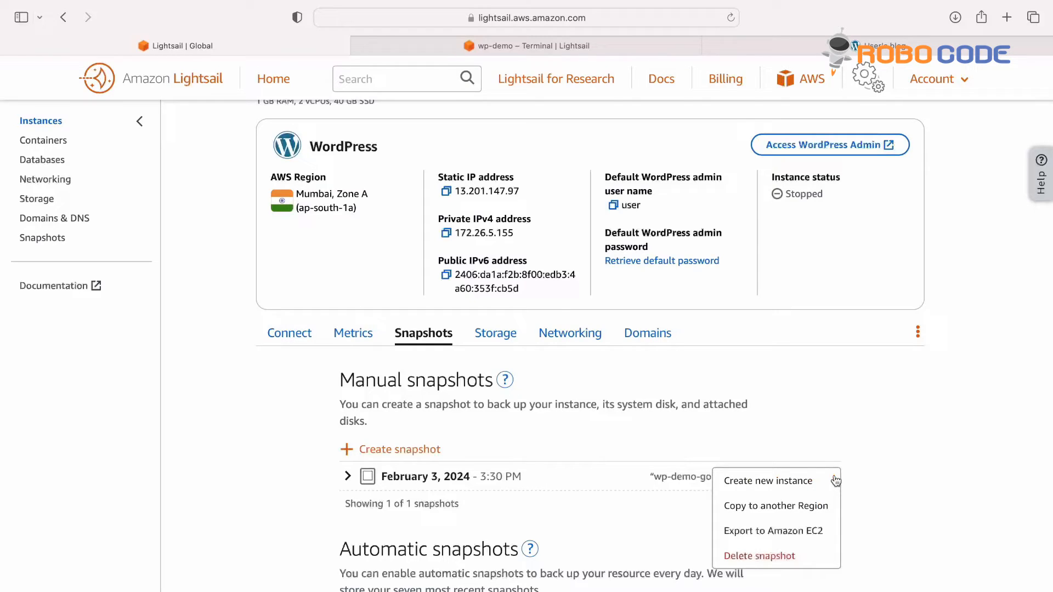
{"action": "left_click", "coordinate": [794, 489]}
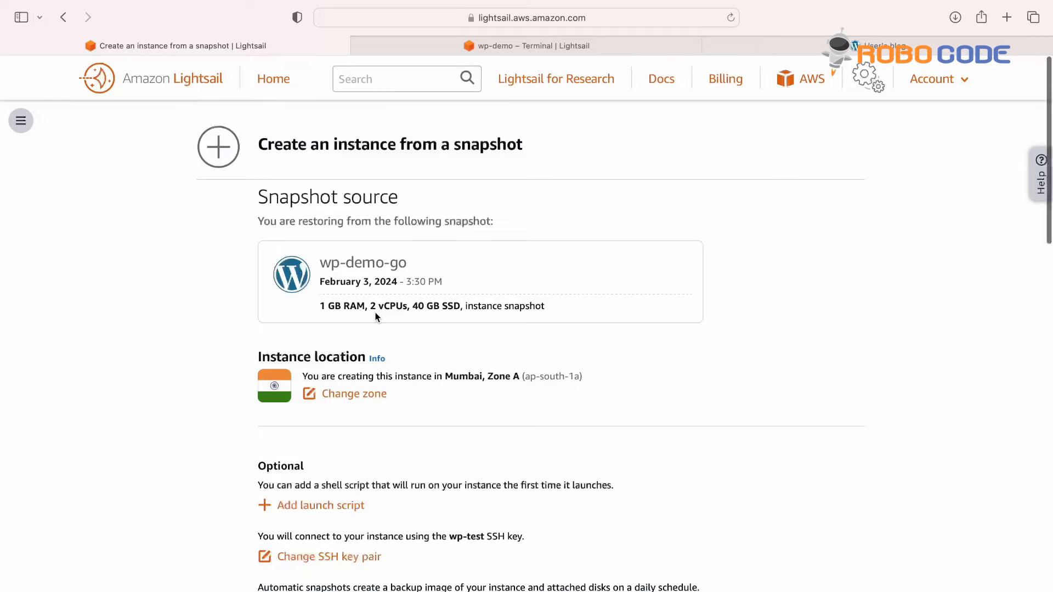
{"action": "scroll", "coordinate": [375, 316], "scroll_direction": "down", "scroll_amount": 3}
{"action": "scroll", "coordinate": [375, 317], "scroll_direction": "down", "scroll_amount": 2}
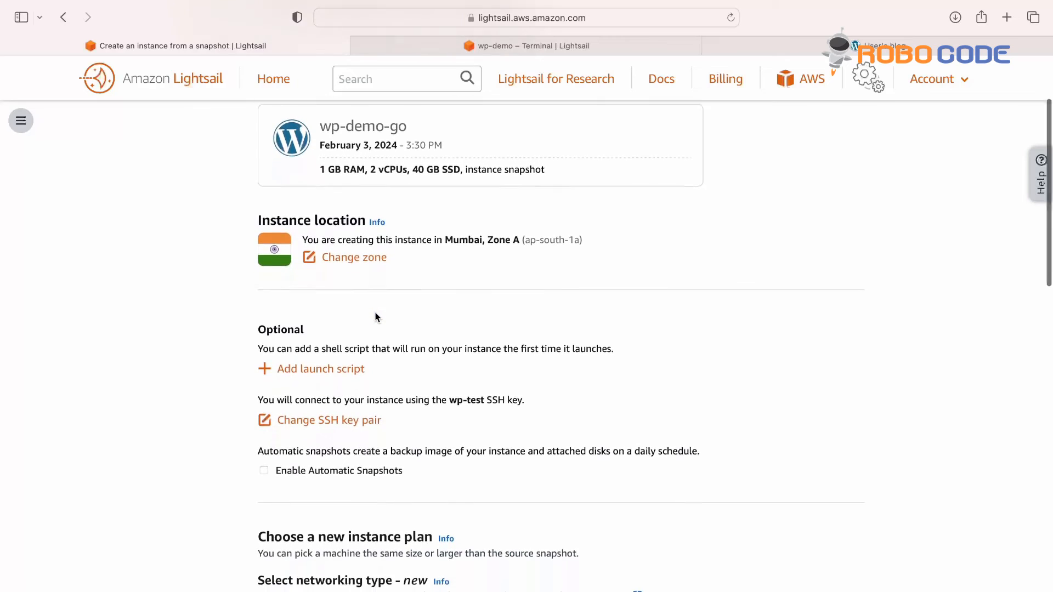
{"action": "scroll", "coordinate": [376, 316], "scroll_direction": "down", "scroll_amount": 3}
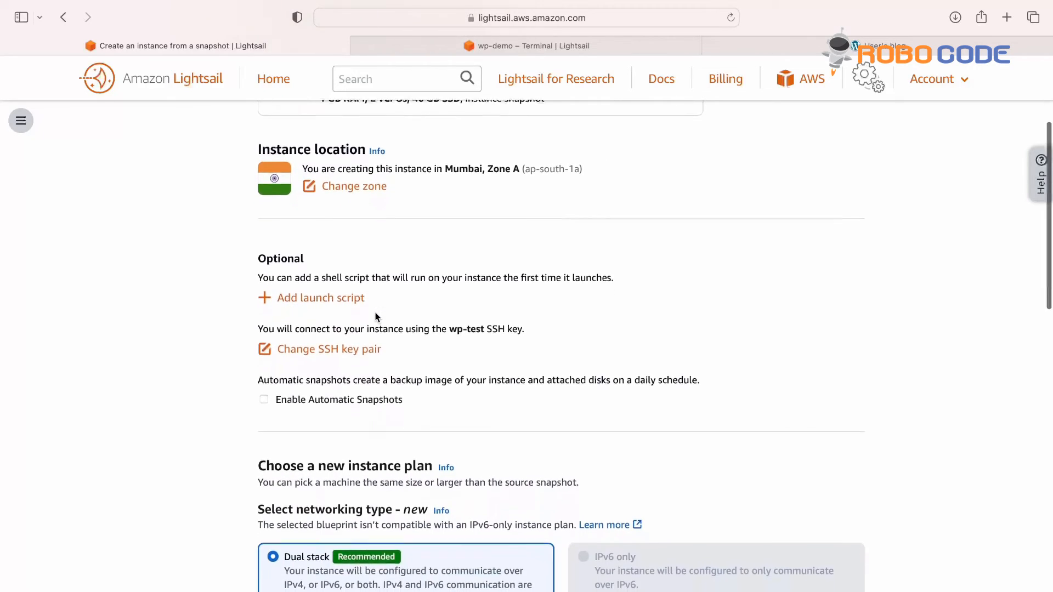
{"action": "scroll", "coordinate": [375, 317], "scroll_direction": "down", "scroll_amount": 3}
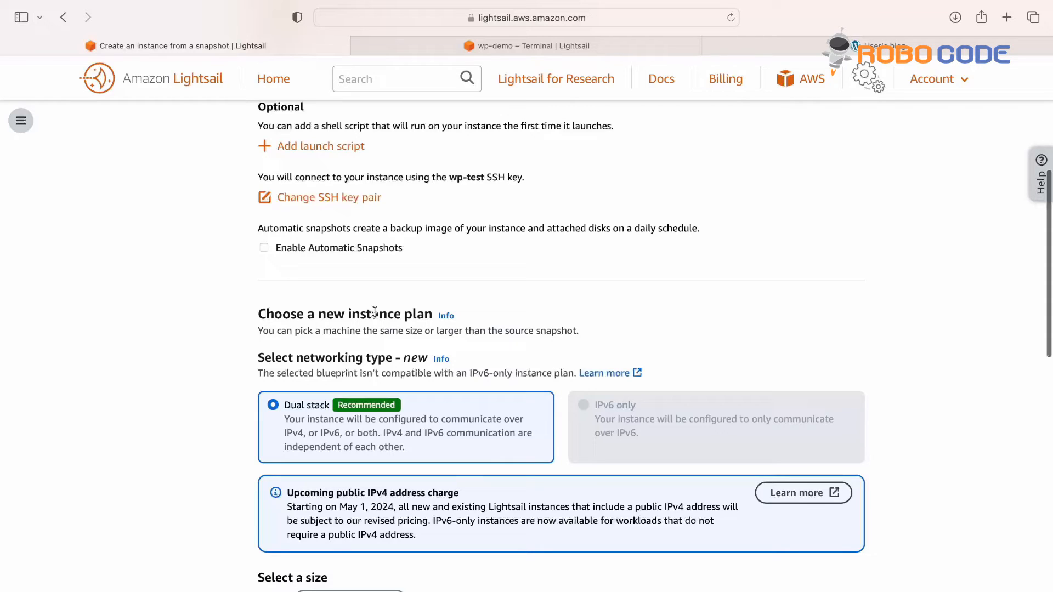
{"action": "scroll", "coordinate": [375, 312], "scroll_direction": "down", "scroll_amount": 5}
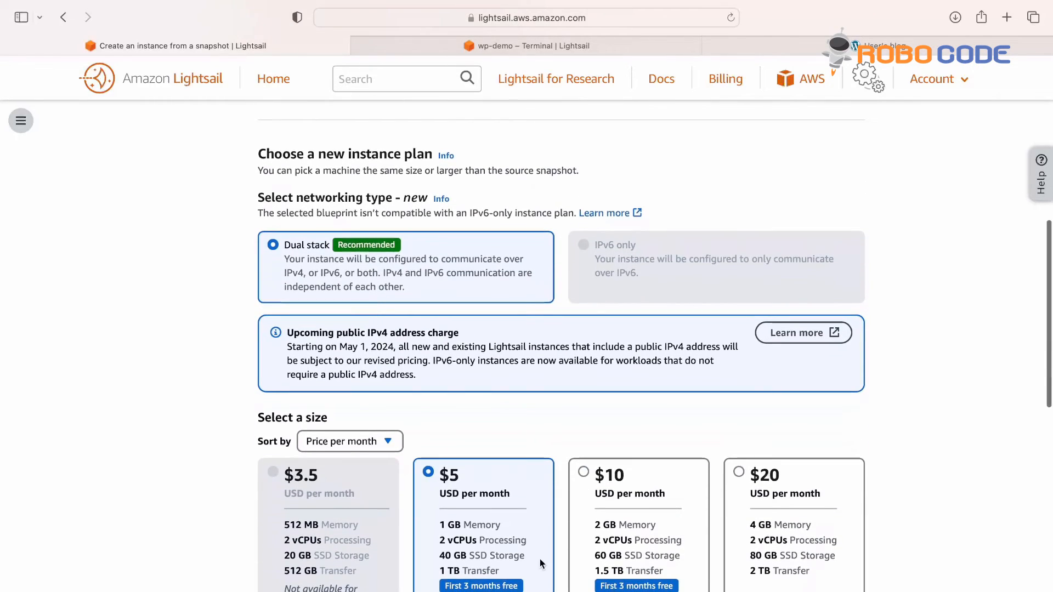
Step: Pick the $10 plan with 2 GB memory, name the instance wp-demo-upgrade, and create it
{"action": "left_click", "coordinate": [647, 546]}
{"action": "scroll", "coordinate": [647, 546], "scroll_direction": "down", "scroll_amount": 7}
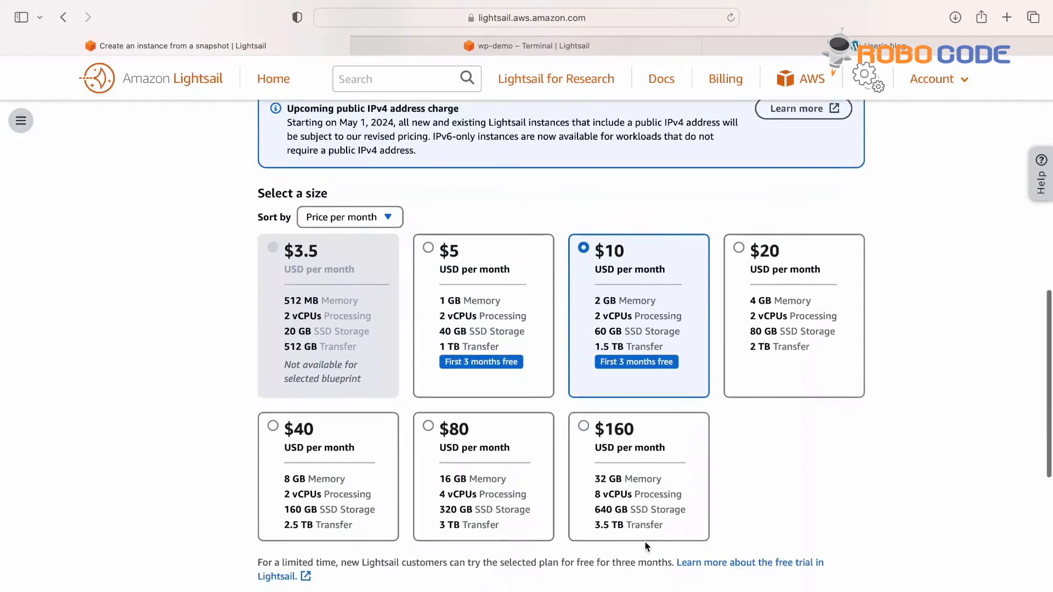
{"action": "scroll", "coordinate": [648, 546], "scroll_direction": "down", "scroll_amount": 3}
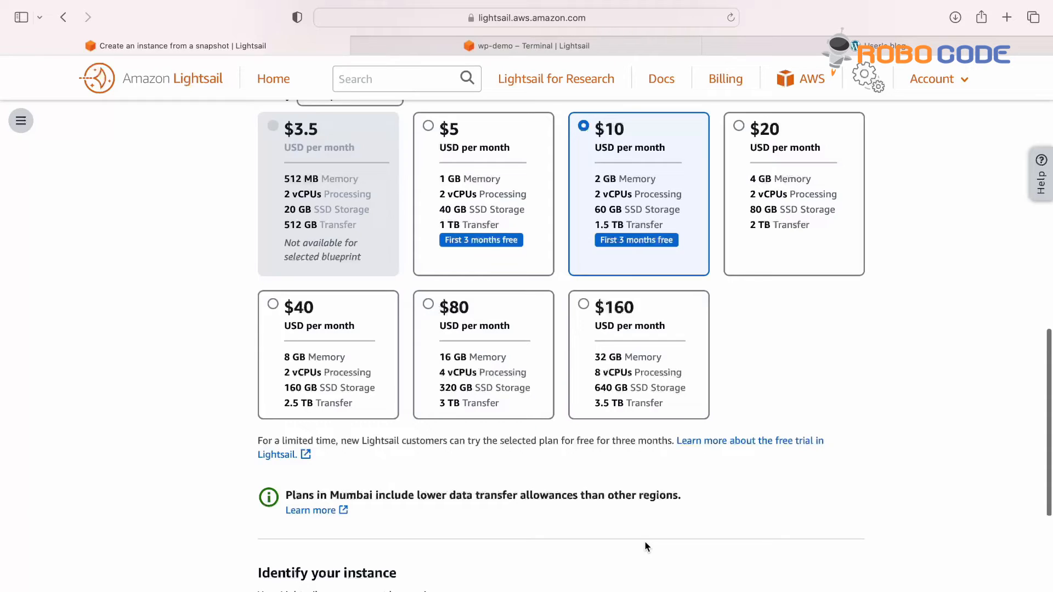
{"action": "scroll", "coordinate": [645, 542], "scroll_direction": "down", "scroll_amount": 5}
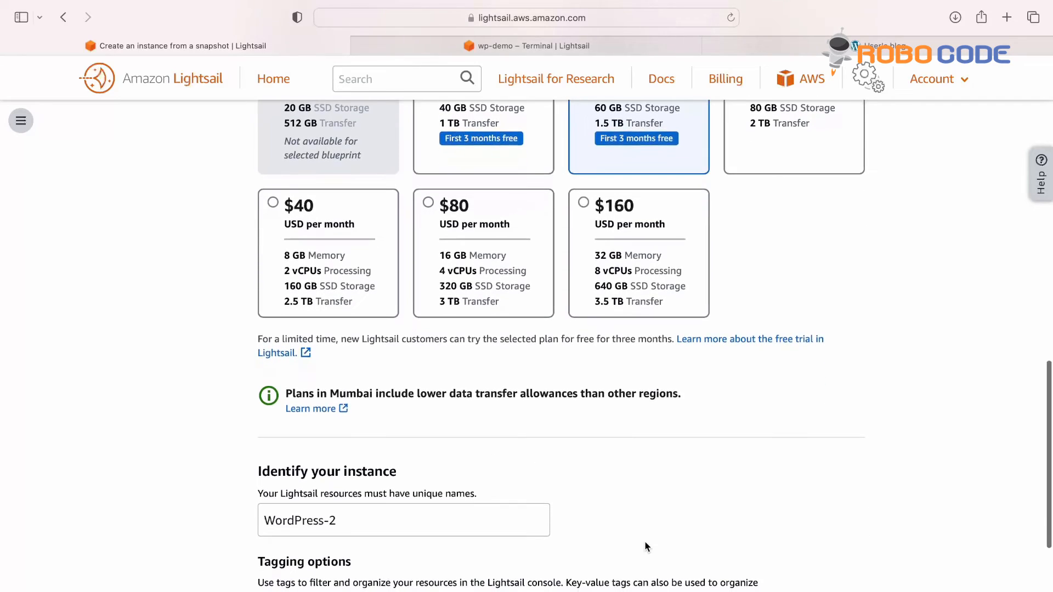
{"action": "triple_click", "coordinate": [375, 497]}
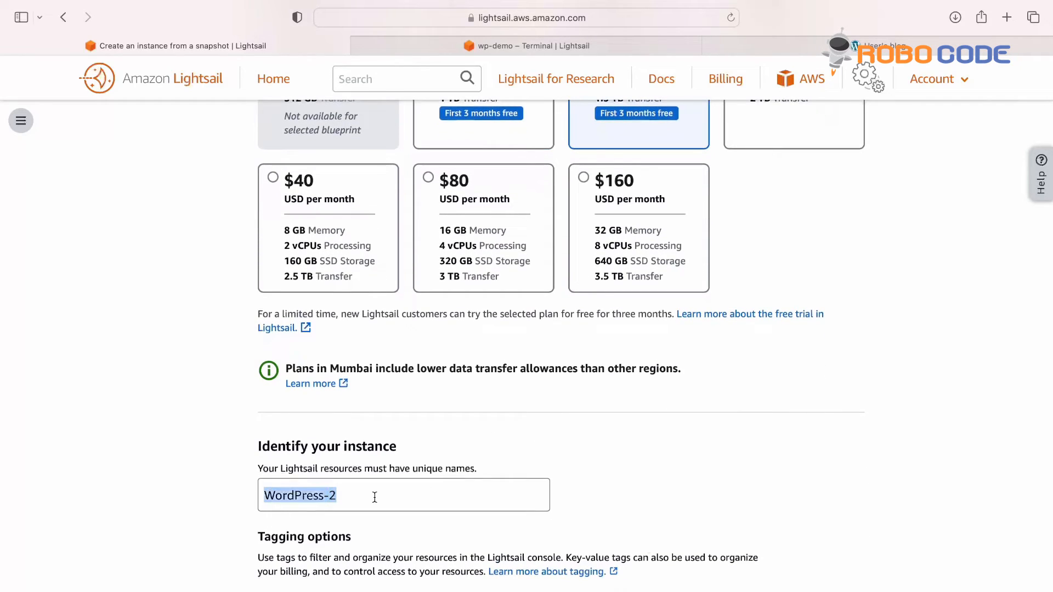
{"action": "type", "text": "wp-"}
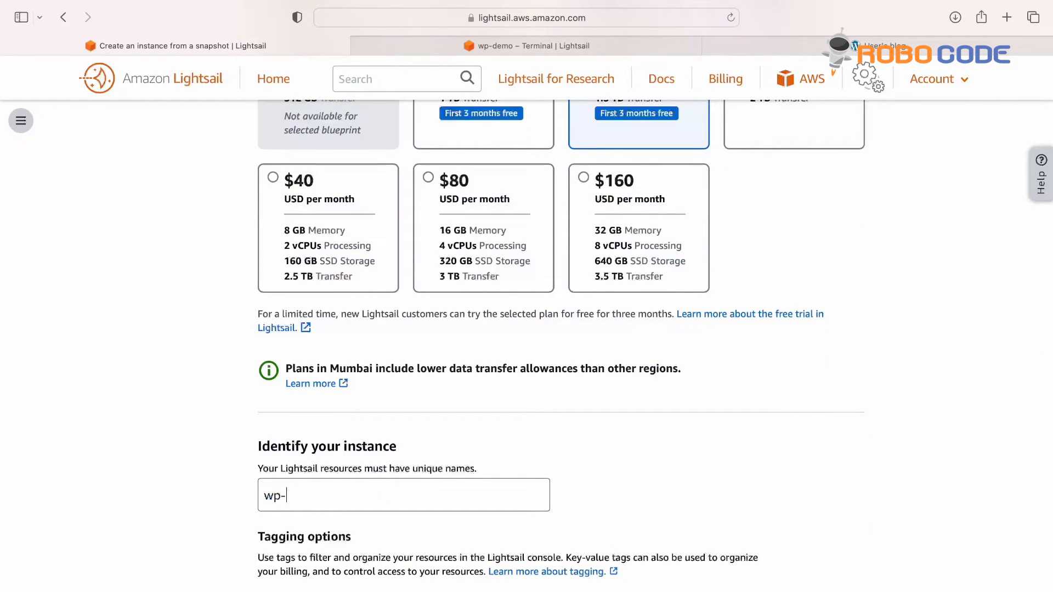
{"action": "type", "text": "demo-upgrade"}
{"action": "scroll", "coordinate": [587, 499], "scroll_direction": "down", "scroll_amount": 5}
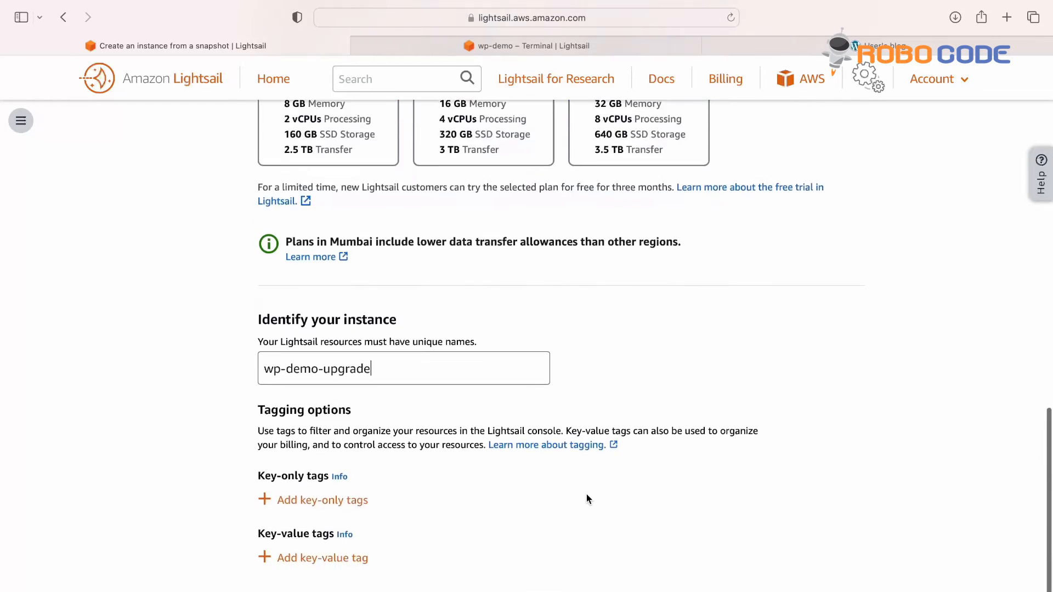
{"action": "scroll", "coordinate": [587, 499], "scroll_direction": "up", "scroll_amount": 6}
{"action": "scroll", "coordinate": [587, 498], "scroll_direction": "up", "scroll_amount": 2}
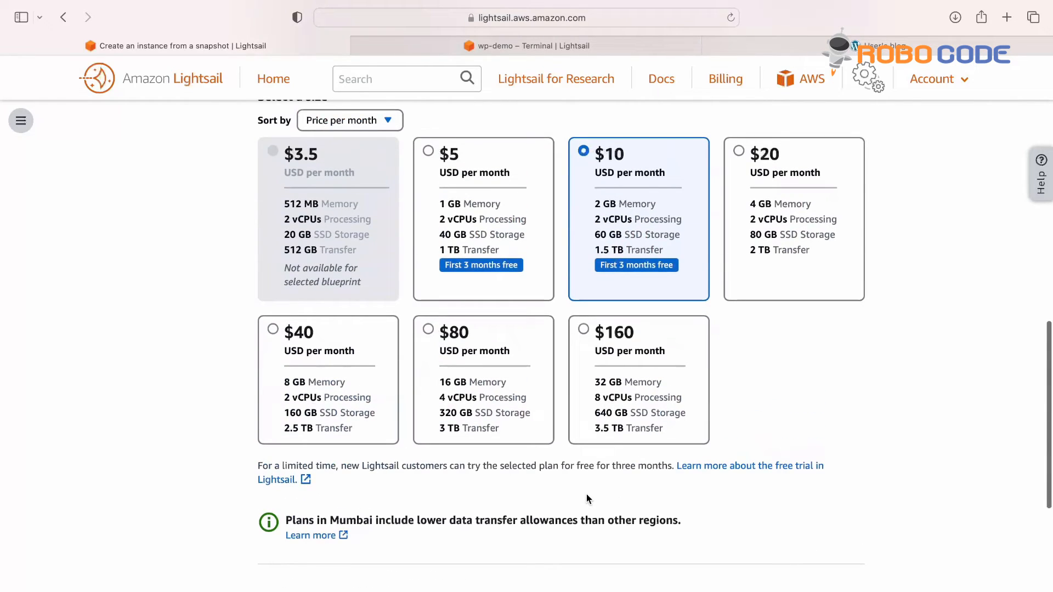
{"action": "scroll", "coordinate": [587, 499], "scroll_direction": "down", "scroll_amount": 10}
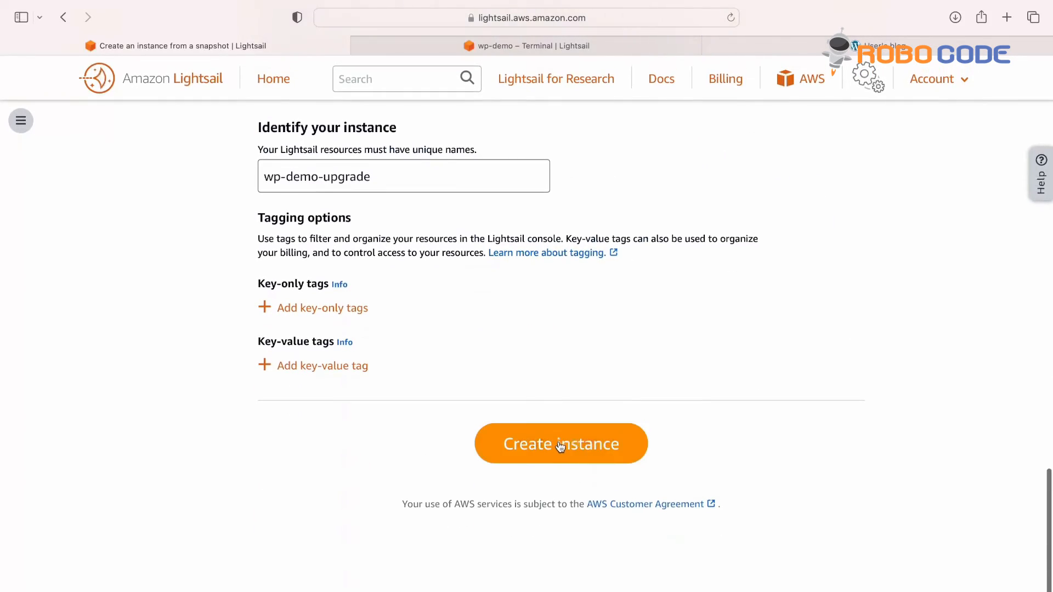
{"action": "left_click", "coordinate": [560, 446]}
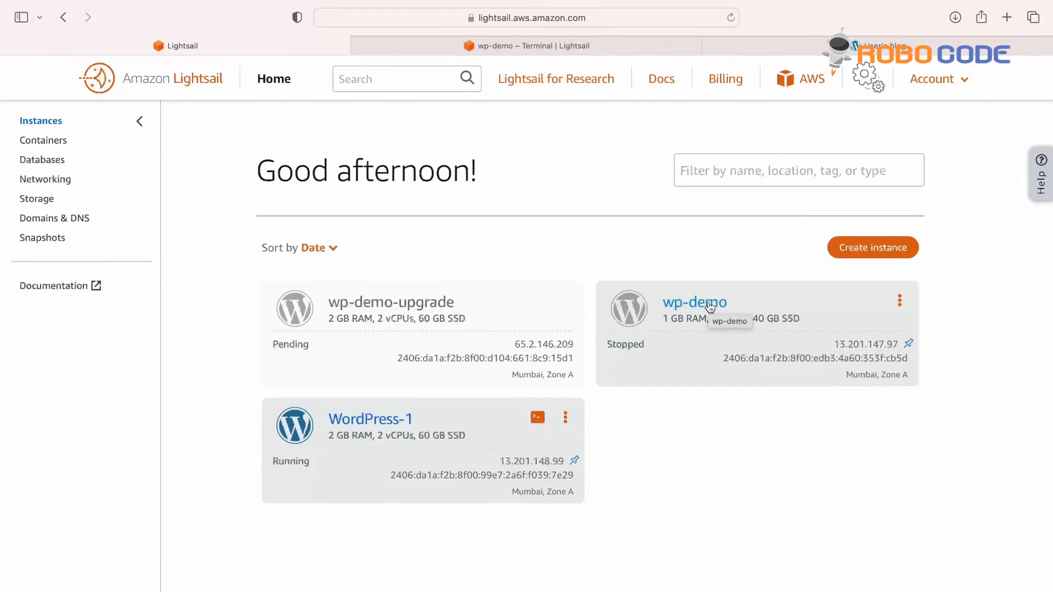
Step: Delete the stopped wp-demo instance
{"action": "left_click", "coordinate": [899, 302]}
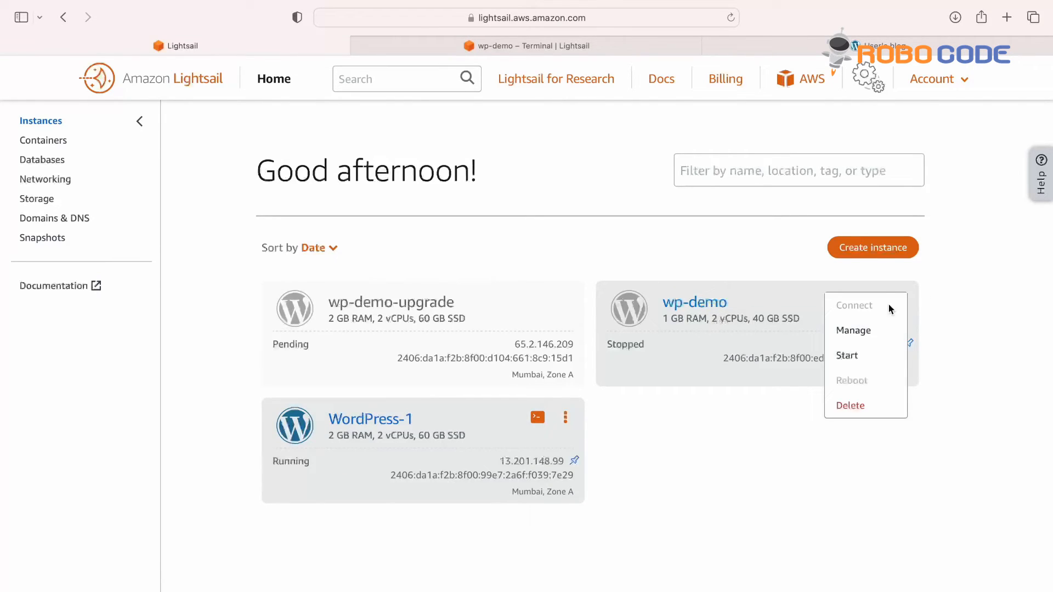
{"action": "left_click", "coordinate": [850, 405]}
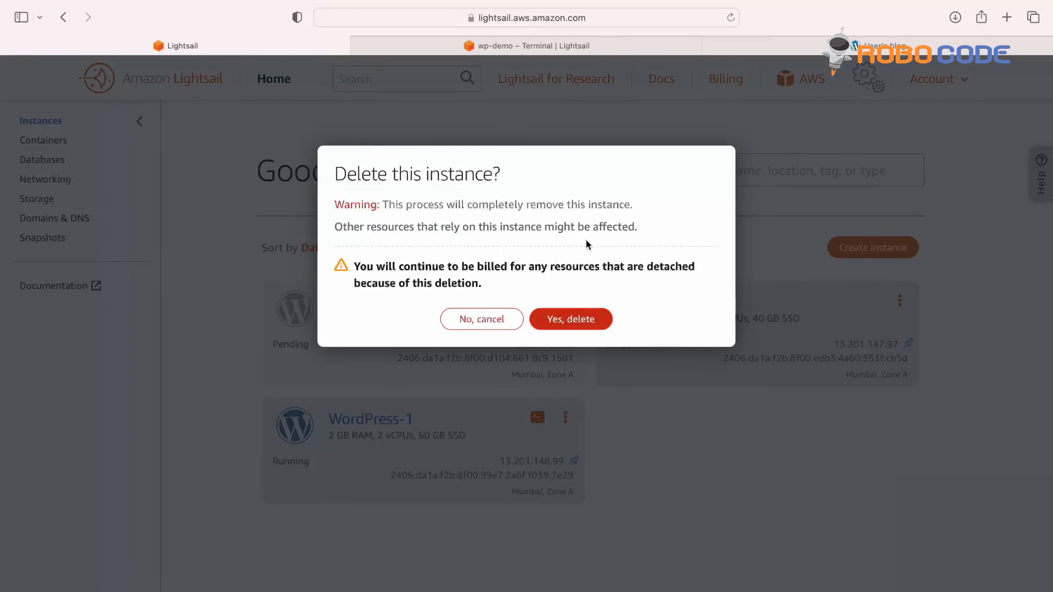
{"action": "left_click", "coordinate": [589, 324]}
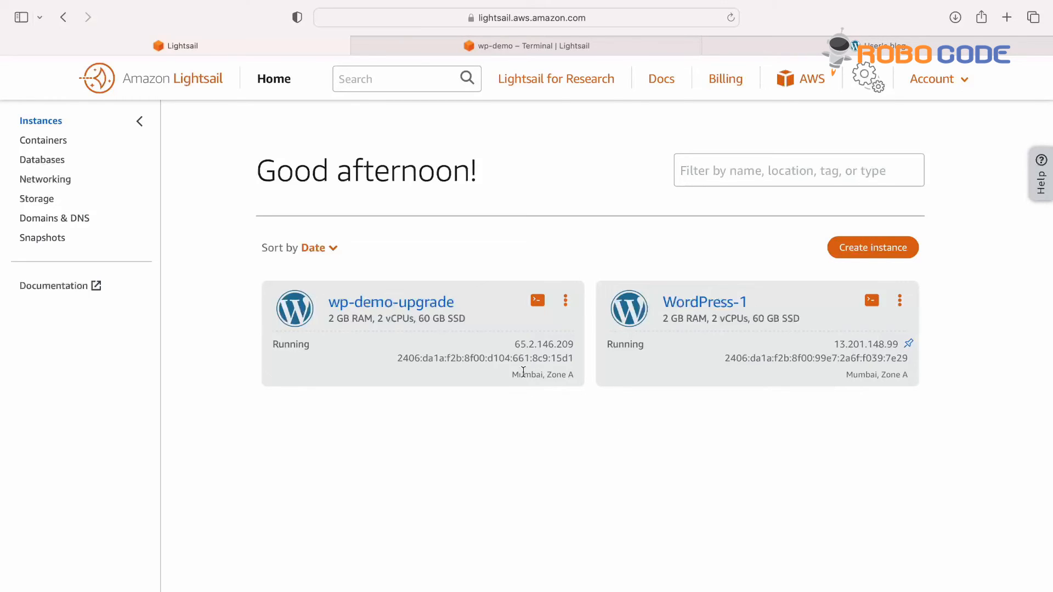
Step: Begin a domain assignment on wp-demo-upgrade with gomuzik.com selected as the domain
{"action": "left_click", "coordinate": [422, 303]}
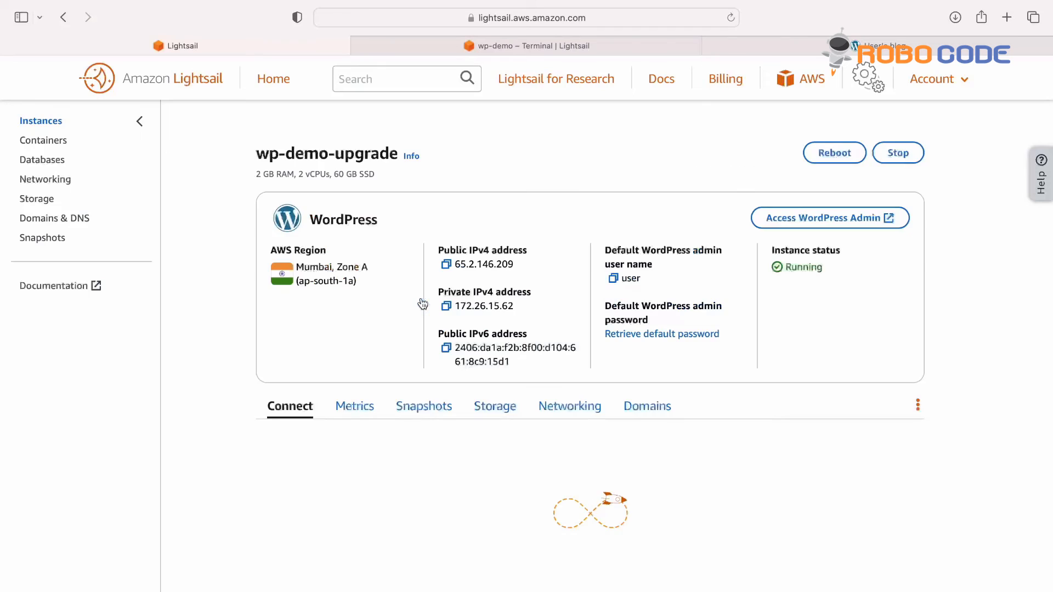
{"action": "left_click", "coordinate": [637, 406]}
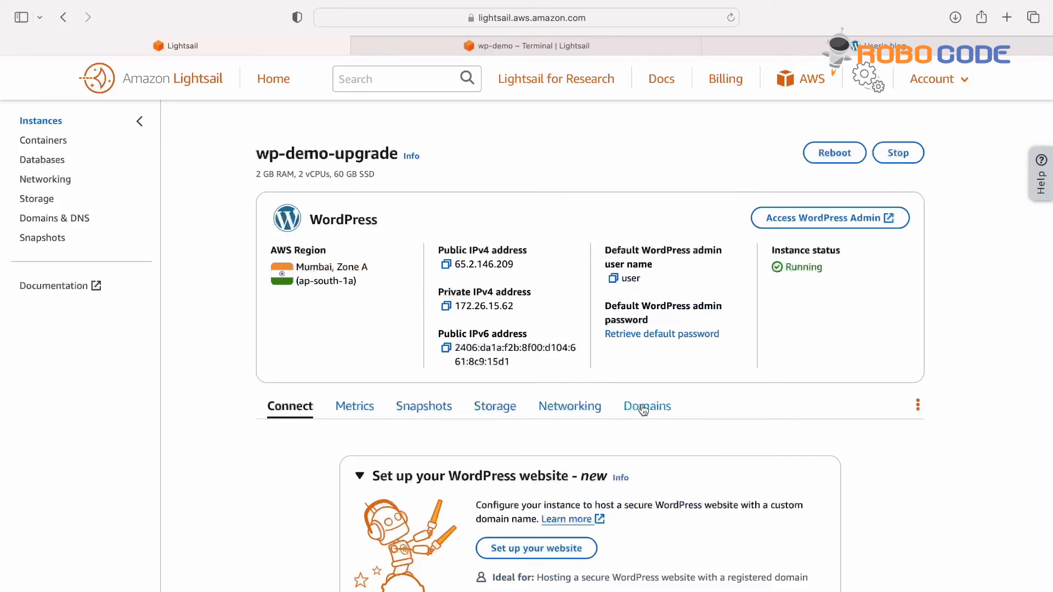
{"action": "scroll", "coordinate": [636, 417], "scroll_direction": "down", "scroll_amount": 1}
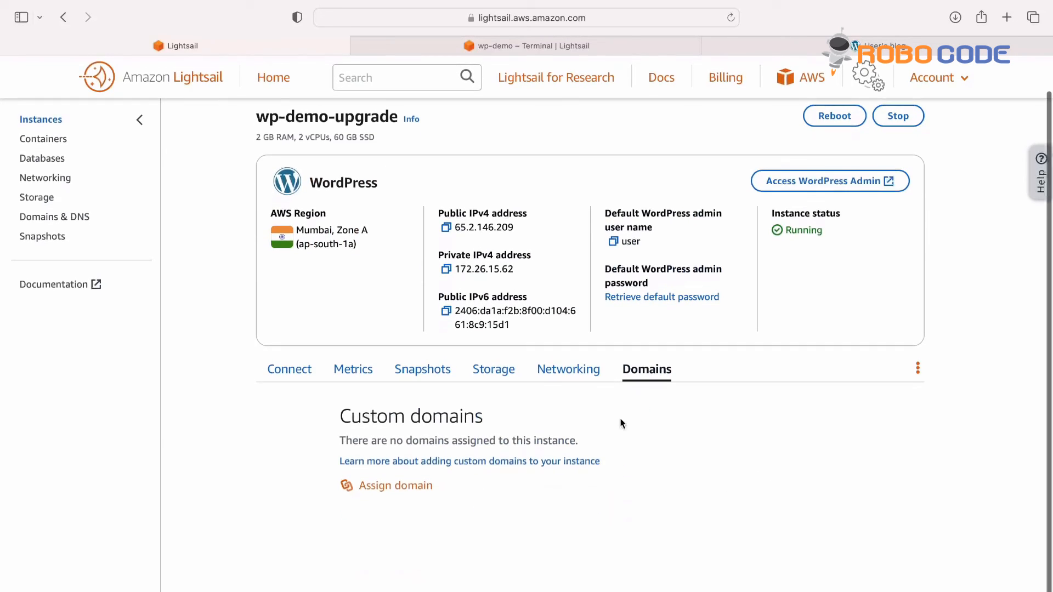
{"action": "left_click", "coordinate": [423, 485]}
{"action": "scroll", "coordinate": [421, 492], "scroll_direction": "down", "scroll_amount": 2}
{"action": "scroll", "coordinate": [421, 492], "scroll_direction": "down", "scroll_amount": 1}
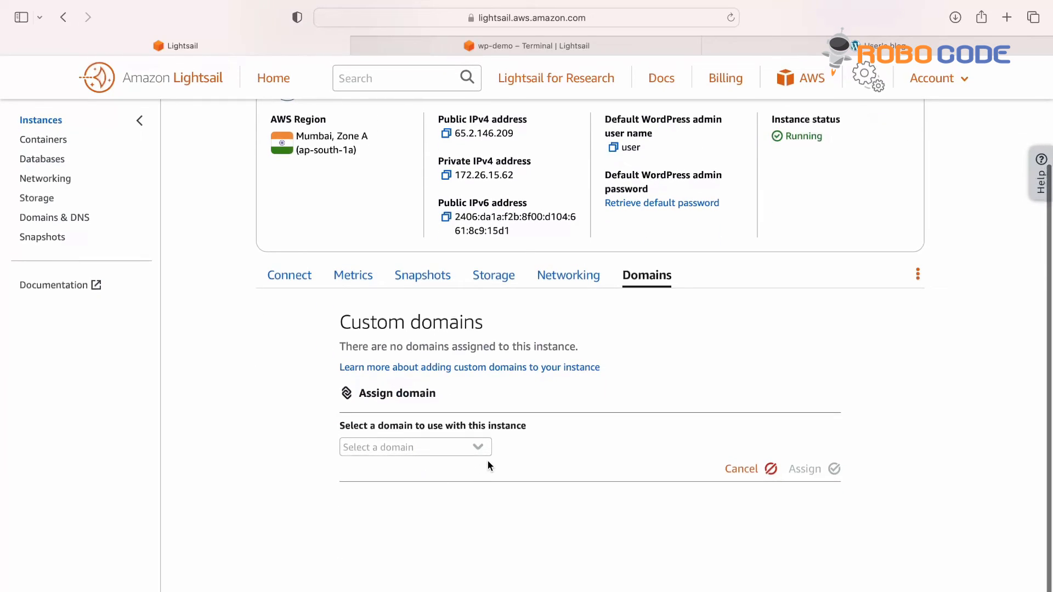
{"action": "left_click", "coordinate": [480, 448]}
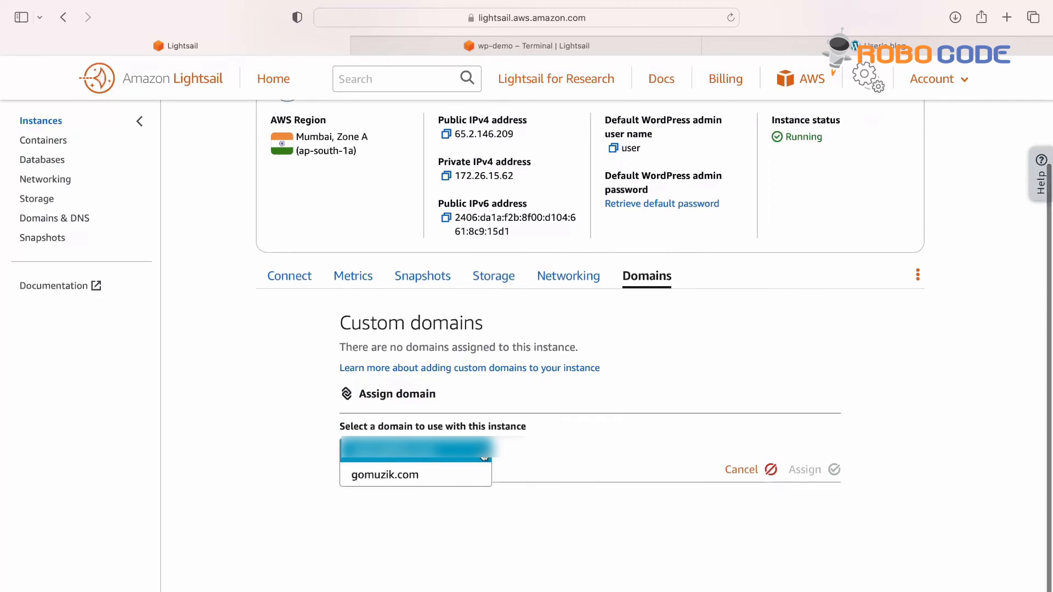
{"action": "left_click", "coordinate": [459, 476]}
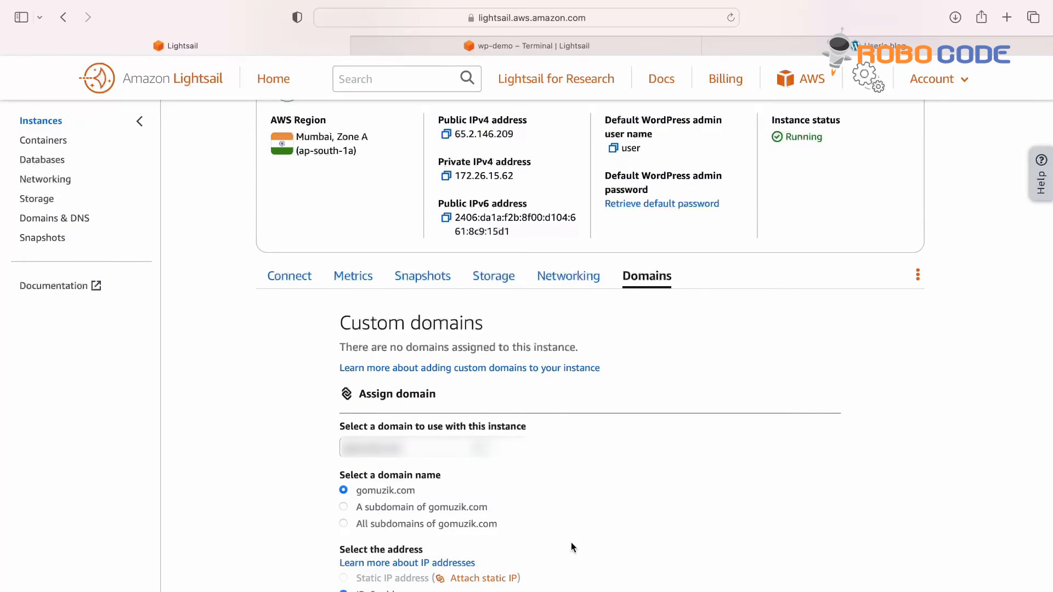
{"action": "scroll", "coordinate": [571, 542], "scroll_direction": "down", "scroll_amount": 5}
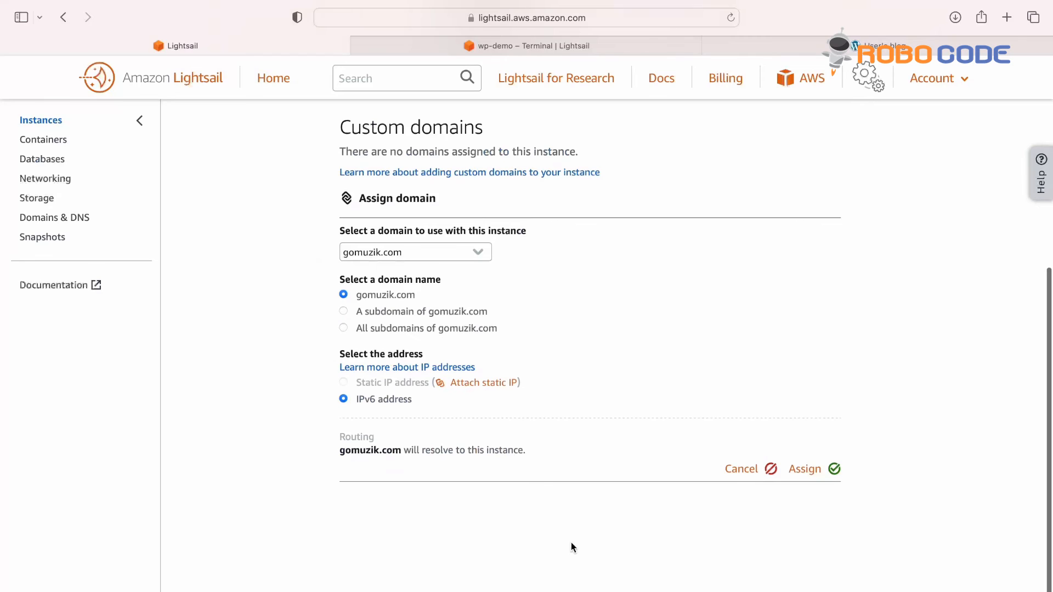
Step: Attach the wp-static-go static IP to wp-demo-upgrade and acknowledge the confirmation
{"action": "left_click", "coordinate": [485, 390]}
{"action": "left_click", "coordinate": [495, 297]}
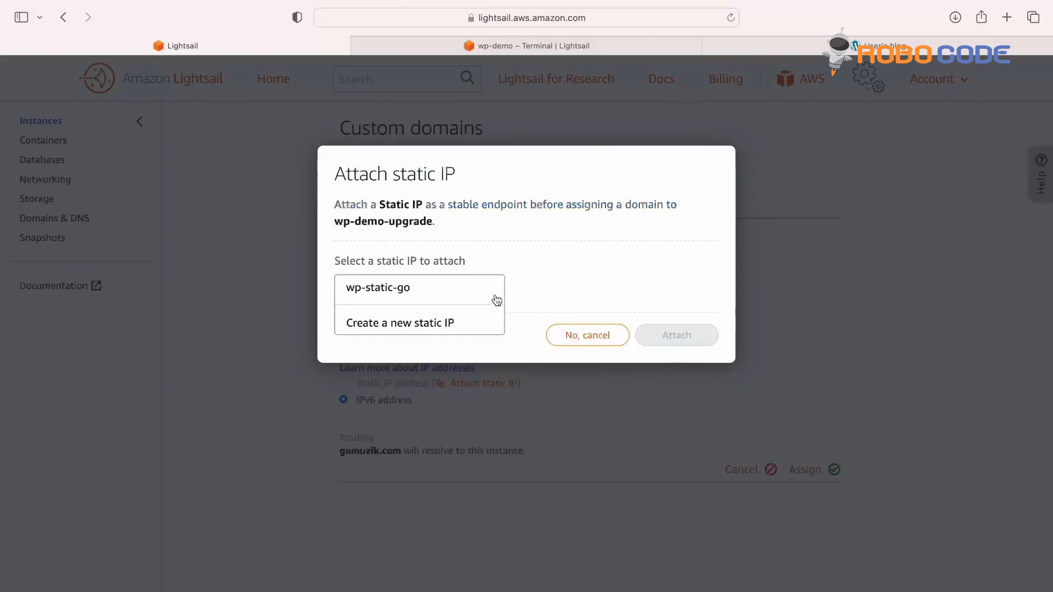
{"action": "left_click", "coordinate": [452, 292]}
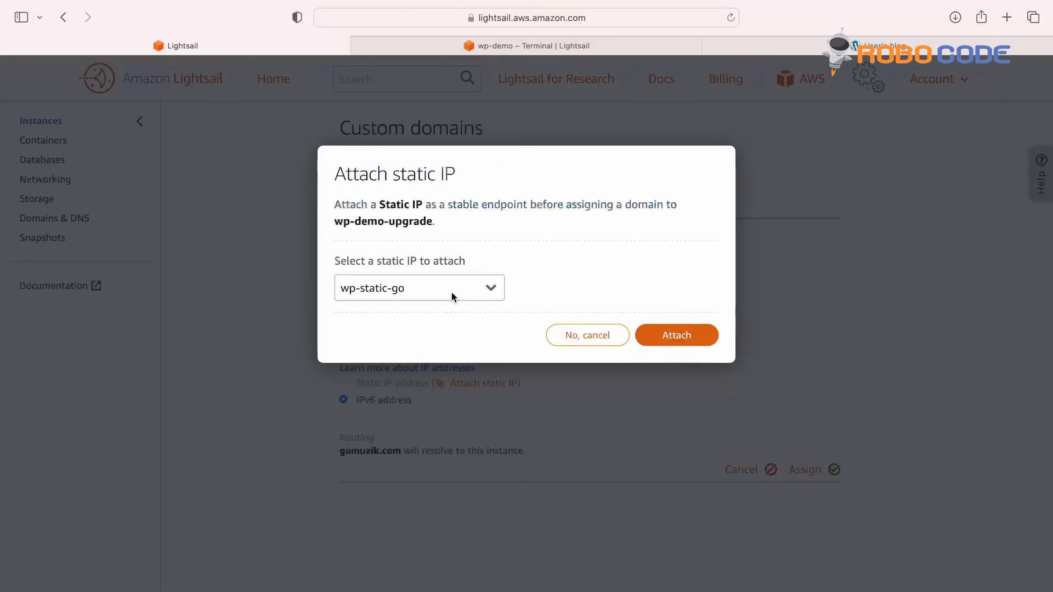
{"action": "left_click", "coordinate": [670, 336]}
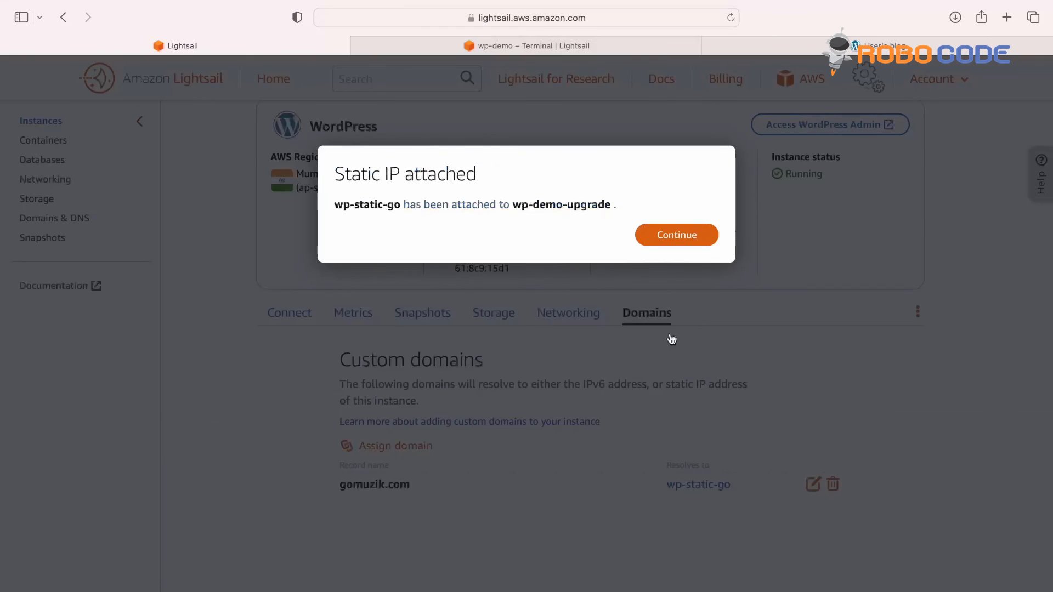
{"action": "left_click", "coordinate": [679, 240]}
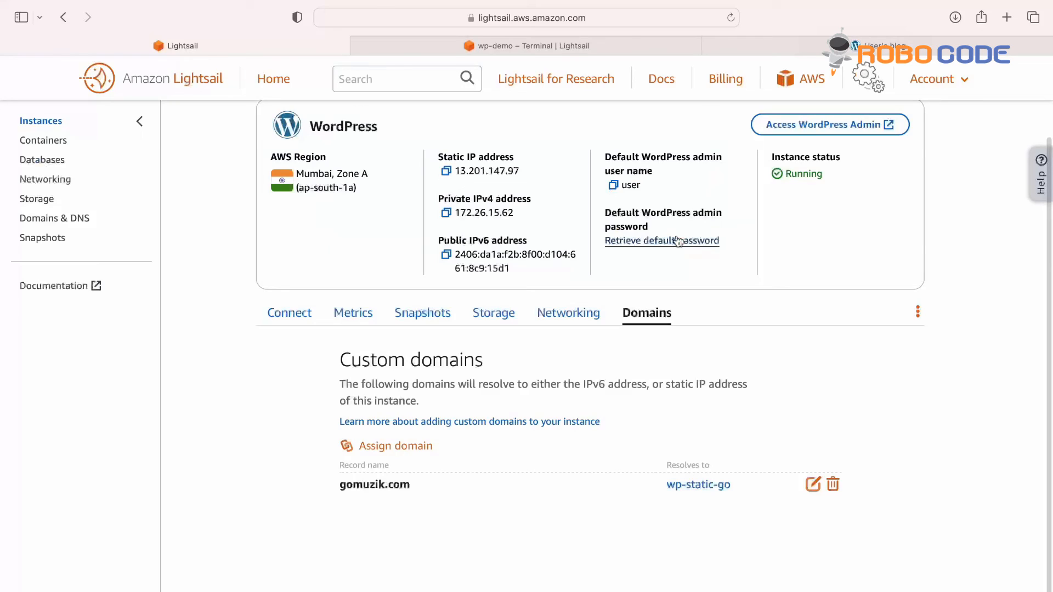
{"action": "scroll", "coordinate": [908, 501], "scroll_direction": "up", "scroll_amount": 3}
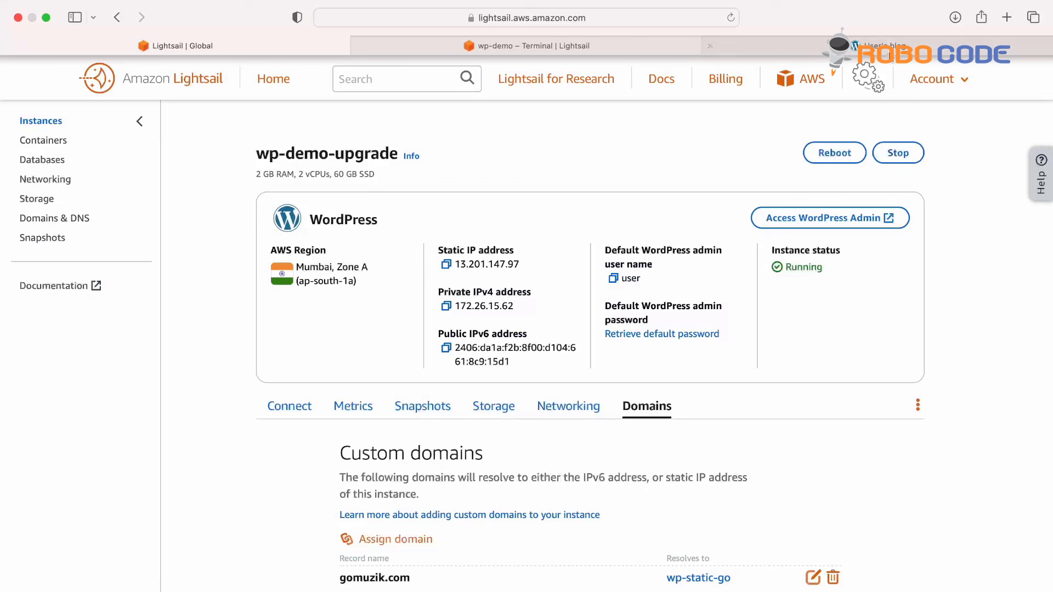
Step: Load gomuzik.com in the User's blog browser tab
{"action": "left_click", "coordinate": [735, 45]}
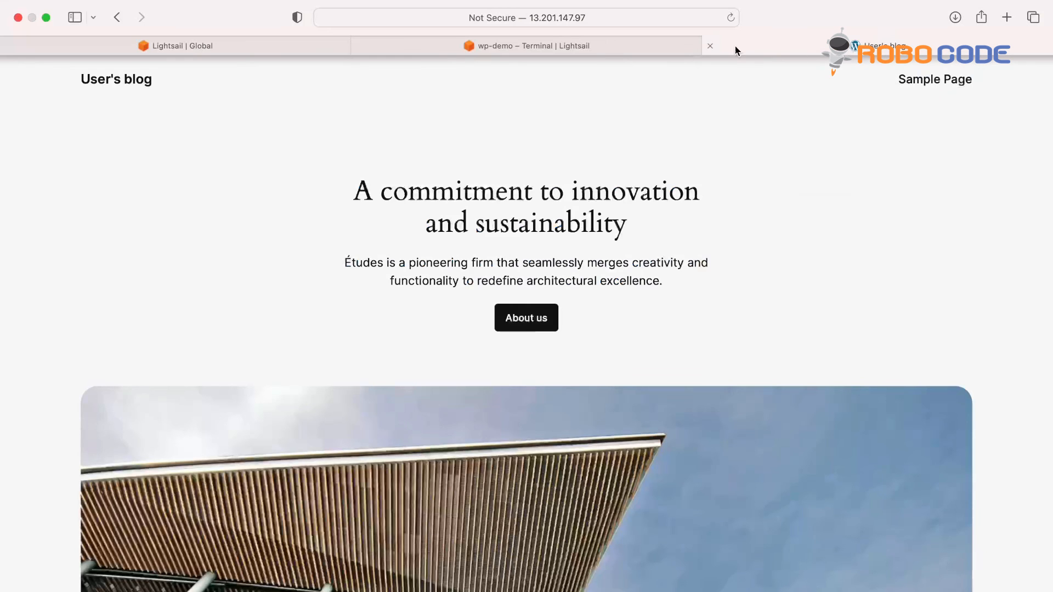
{"action": "left_click", "coordinate": [655, 15]}
{"action": "type", "text": "gom"}
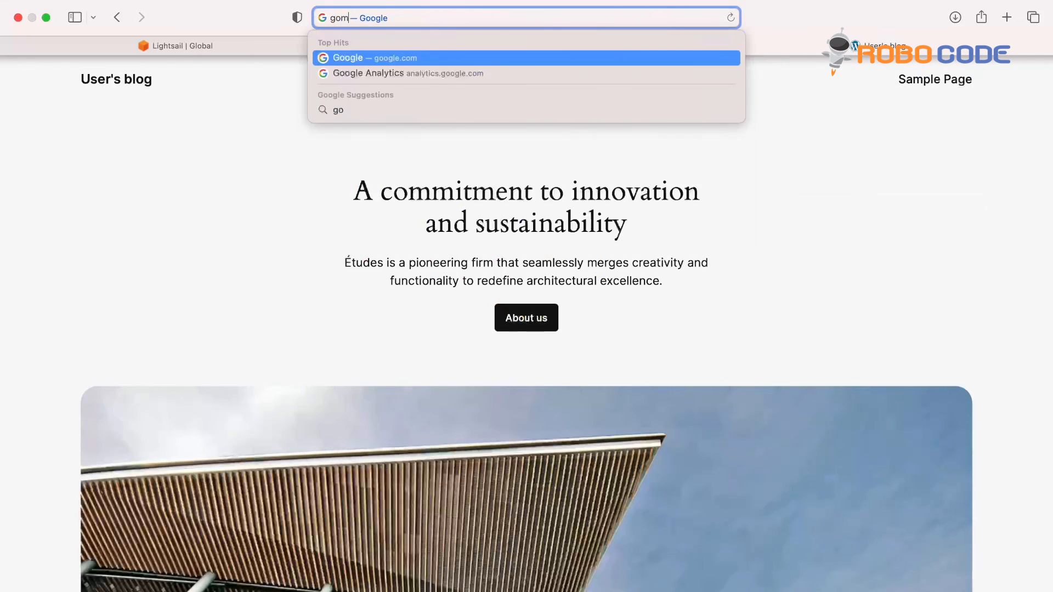
{"action": "type", "text": "uzik.com"}
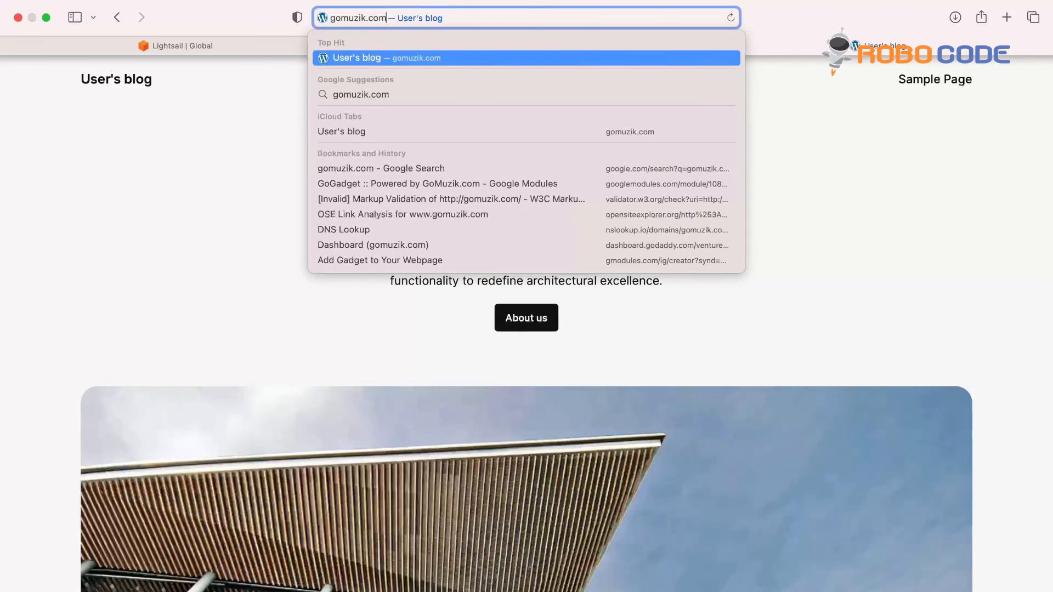
{"action": "key", "text": "Return"}
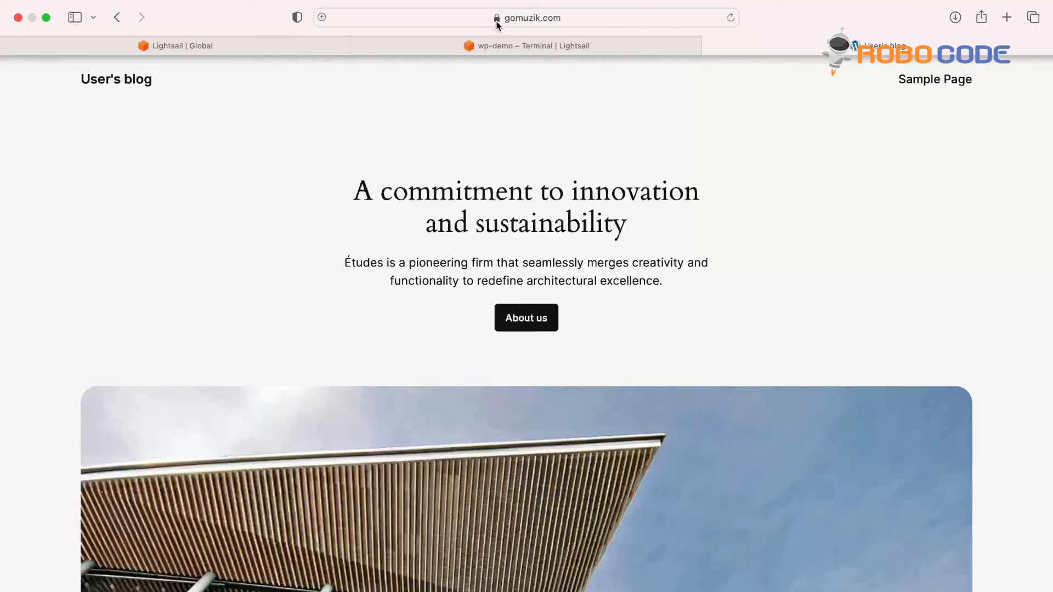